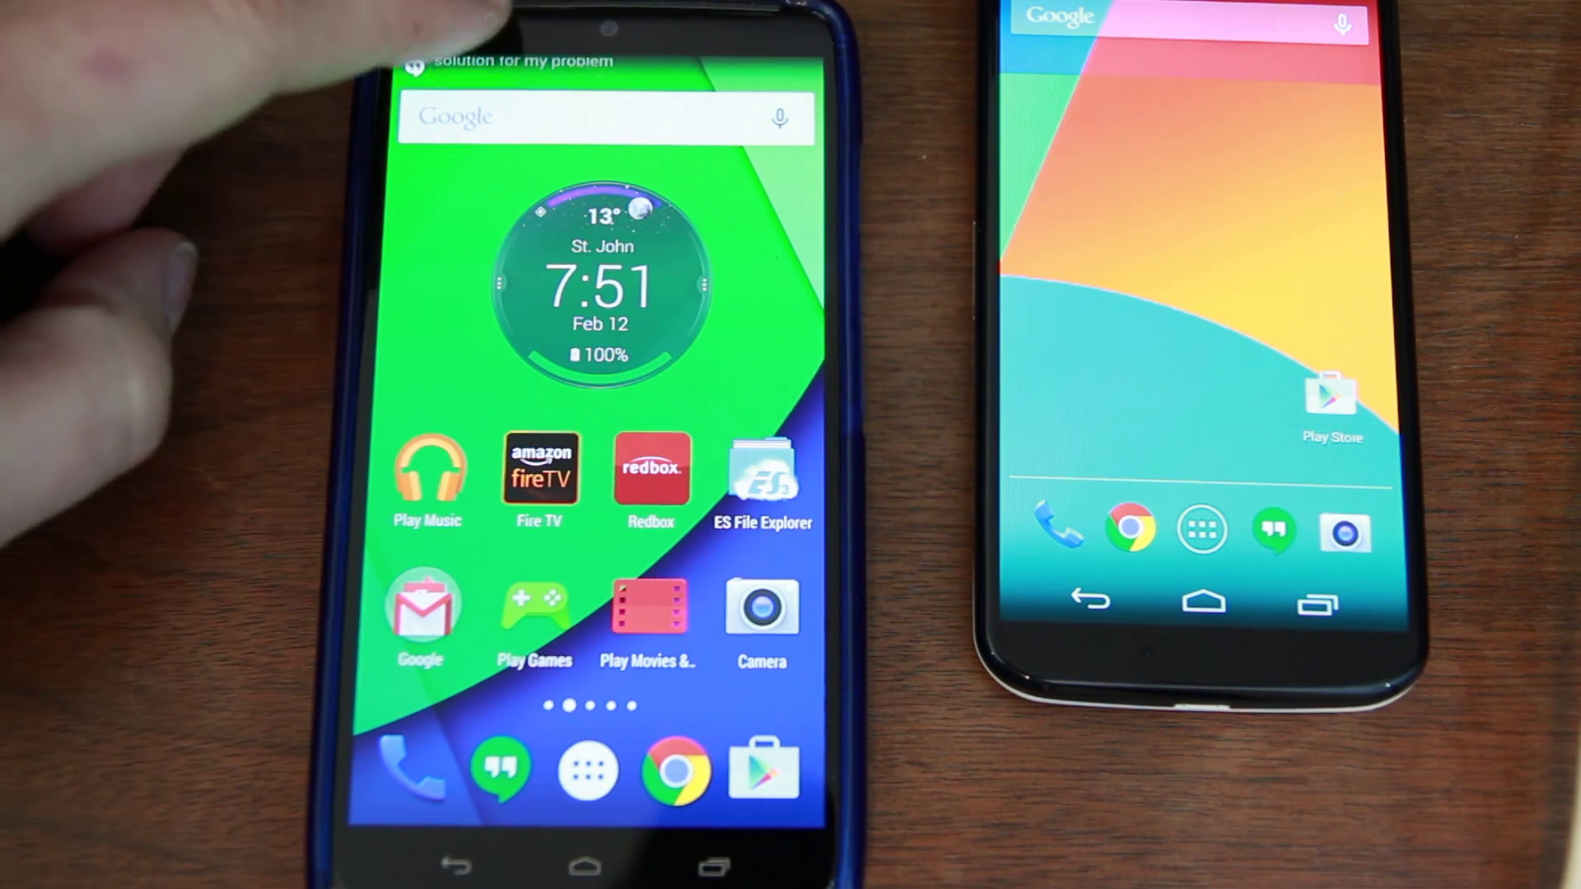
Open the left phone's Settings from the quick settings shade
drag(428, 68, 429, 511)
click(793, 83)
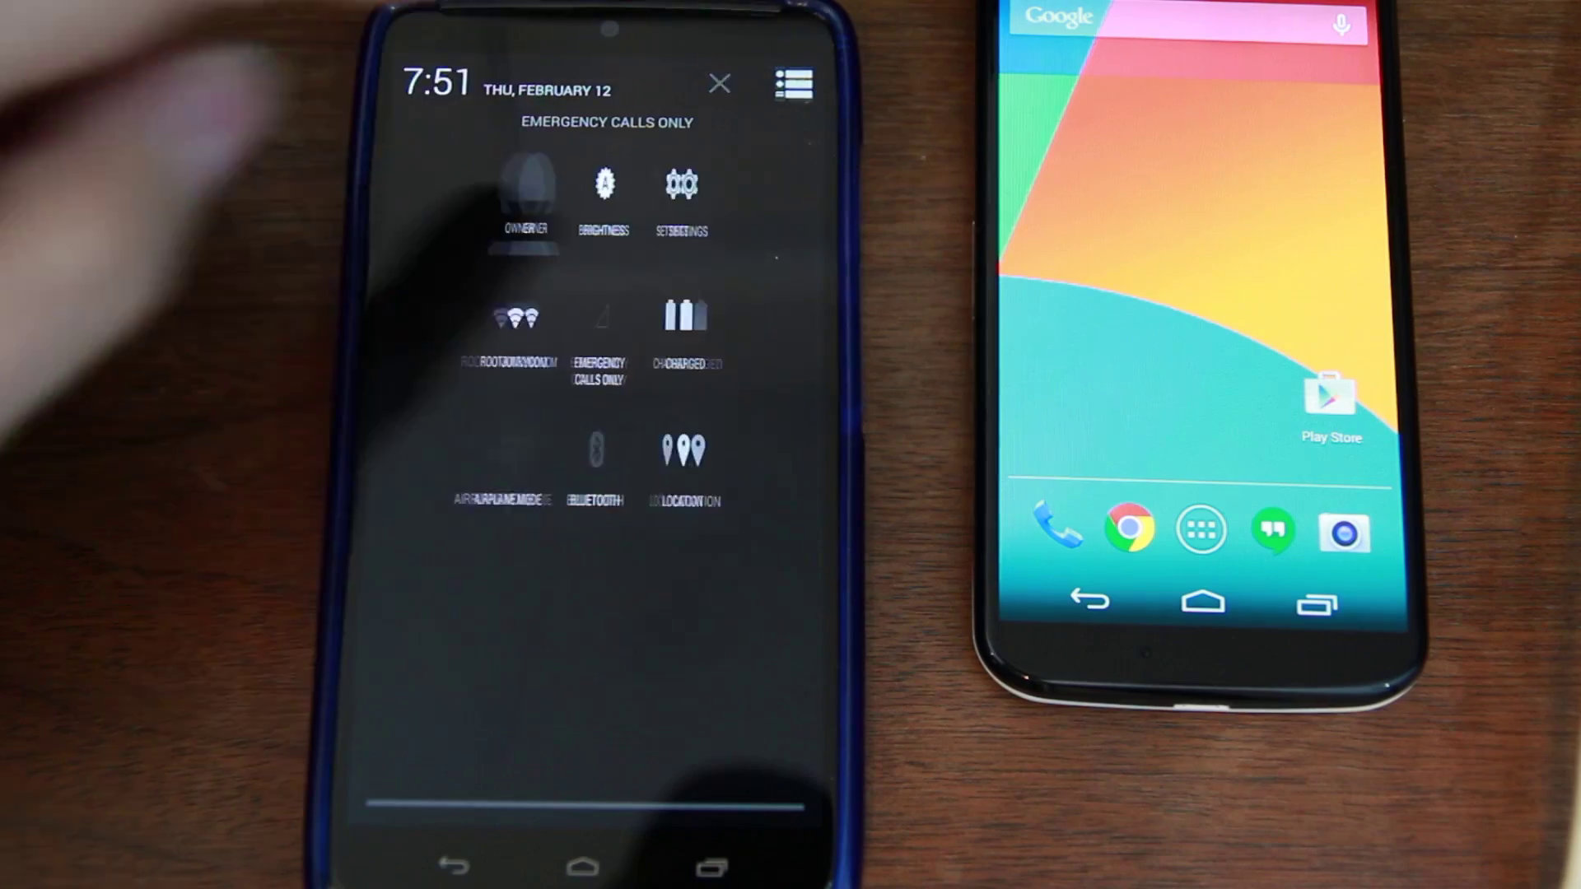
drag(576, 700, 643, 177)
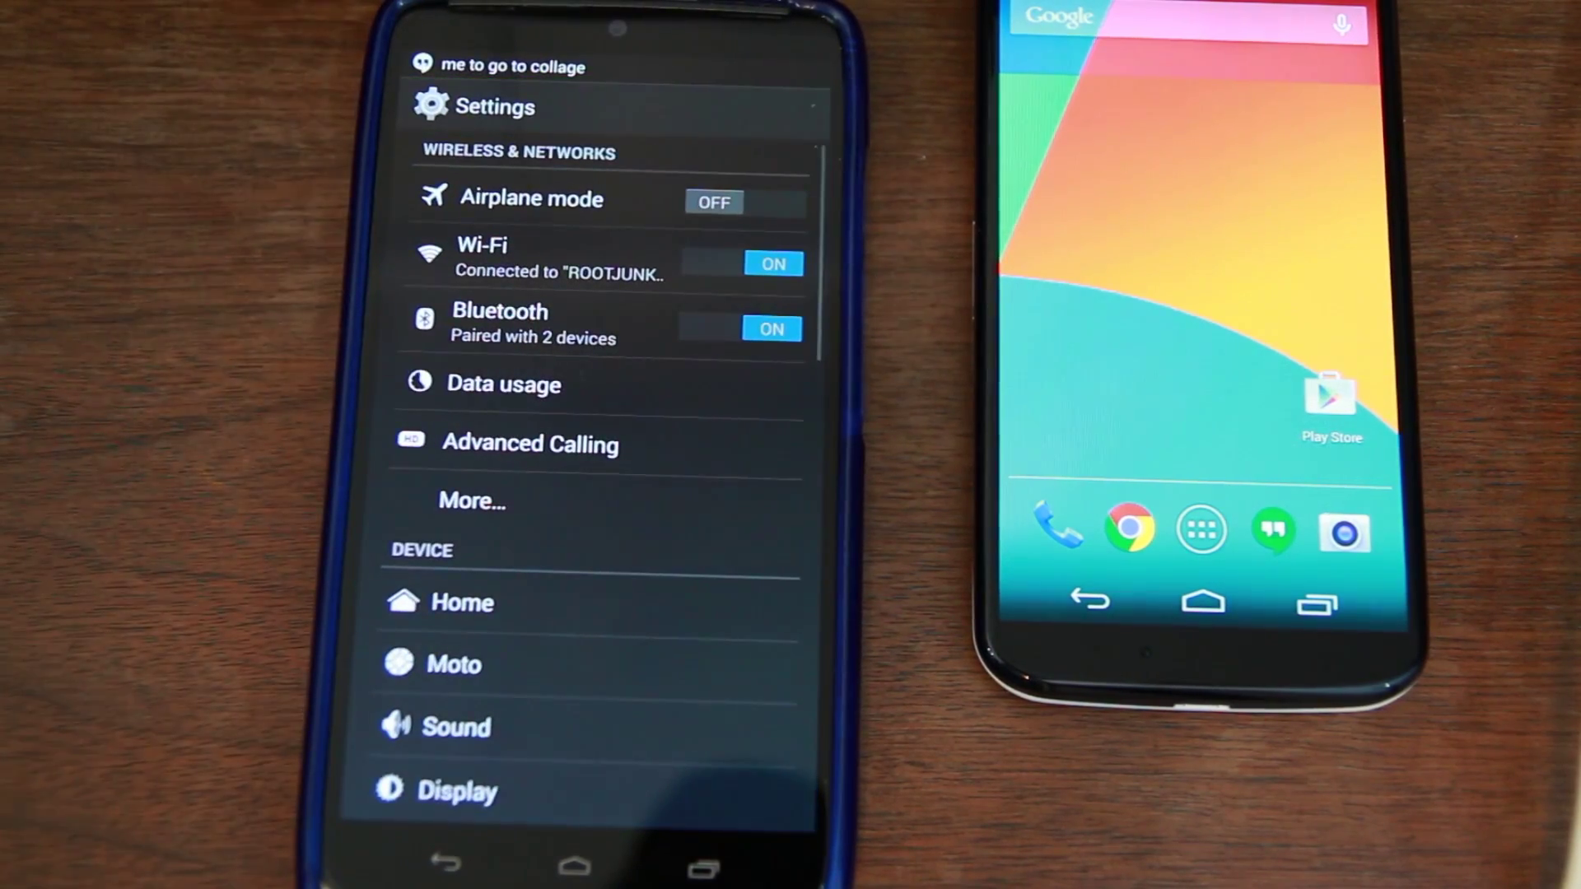
drag(423, 689, 395, 214)
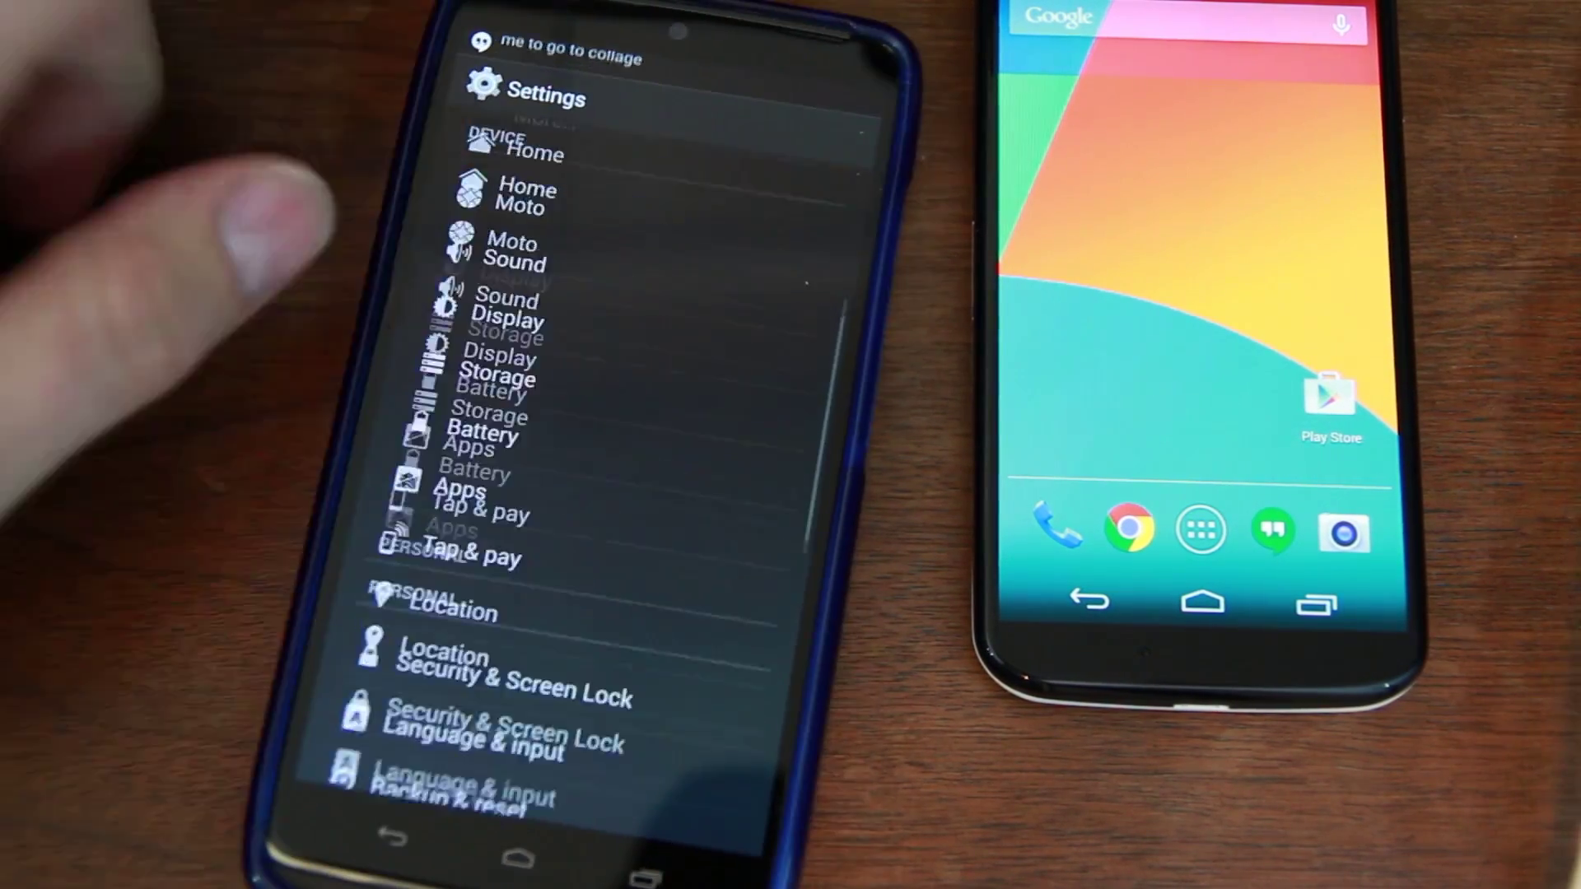
Tap Build number in About phone to confirm developer mode, then open Developer options
click(461, 787)
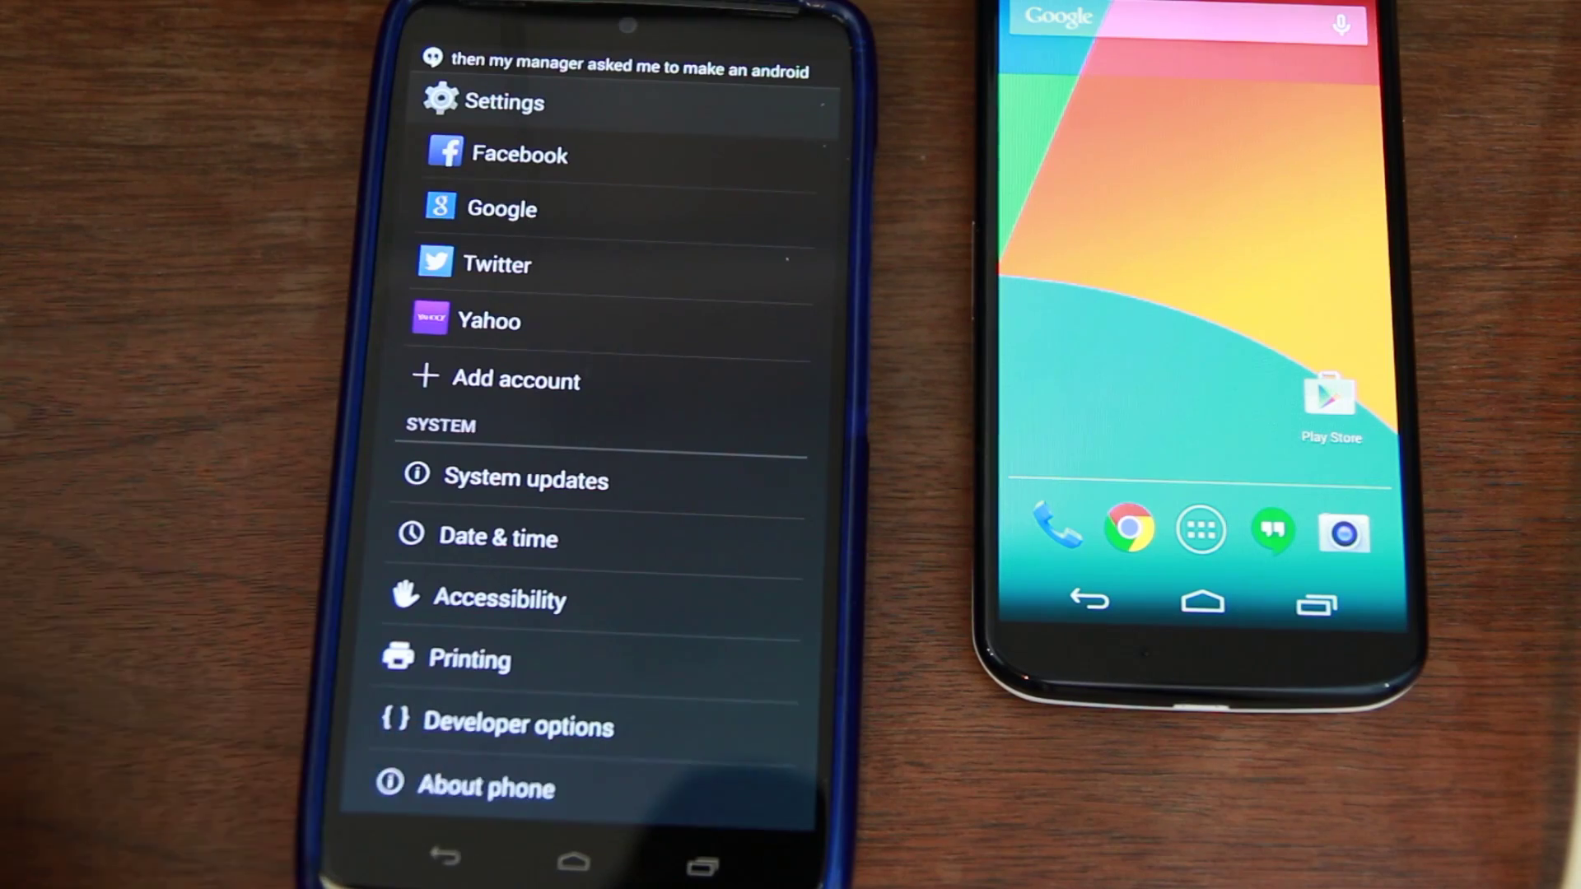
drag(461, 659, 370, 206)
click(412, 770)
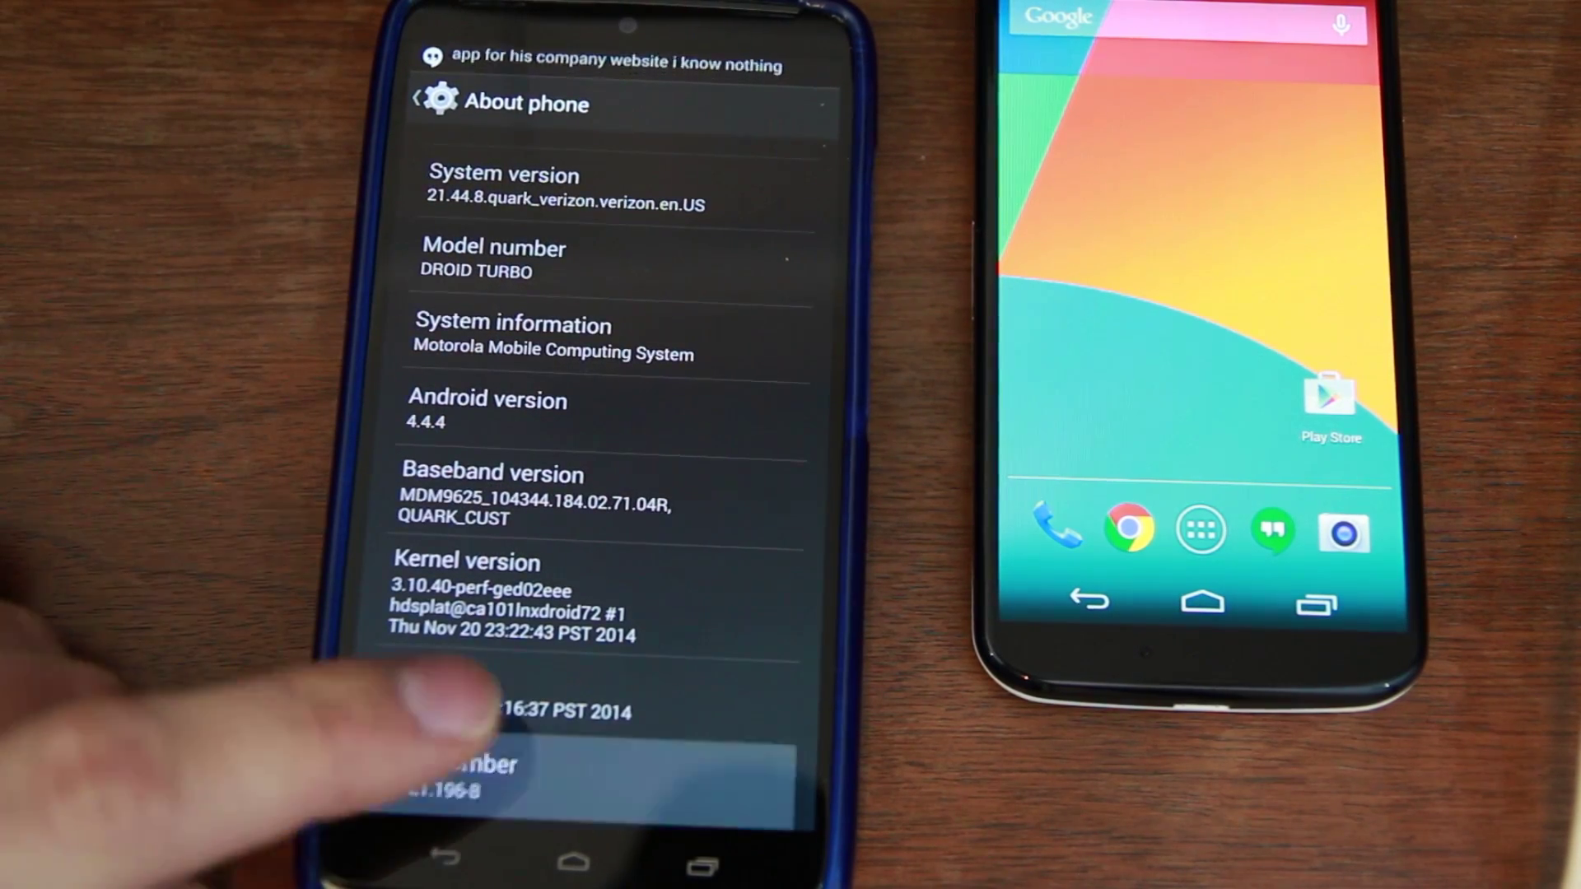
click(457, 761)
click(482, 764)
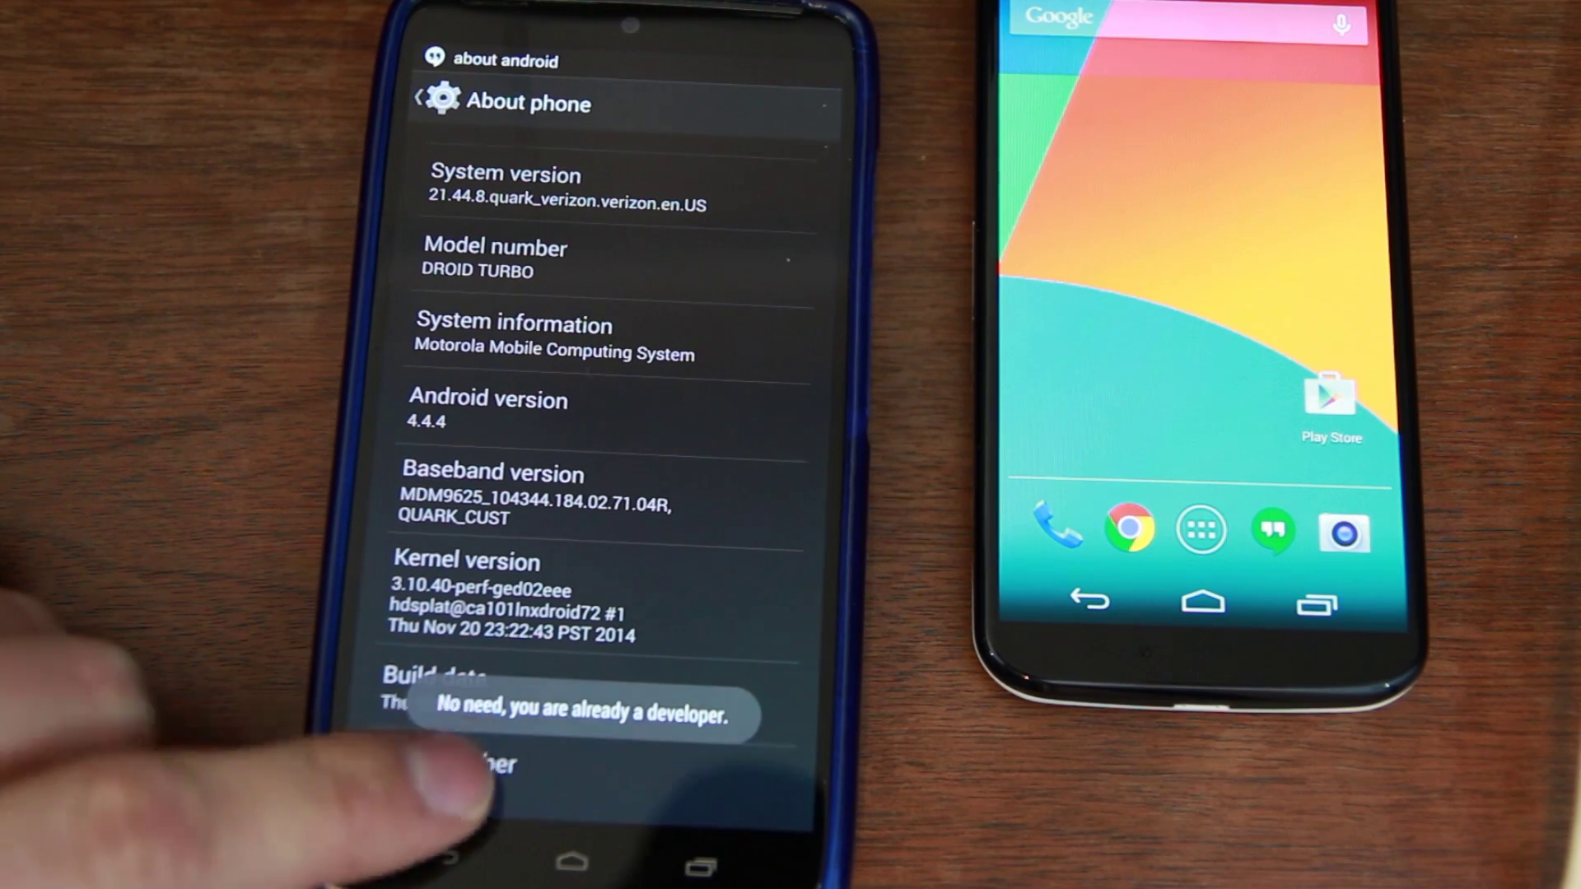
click(442, 854)
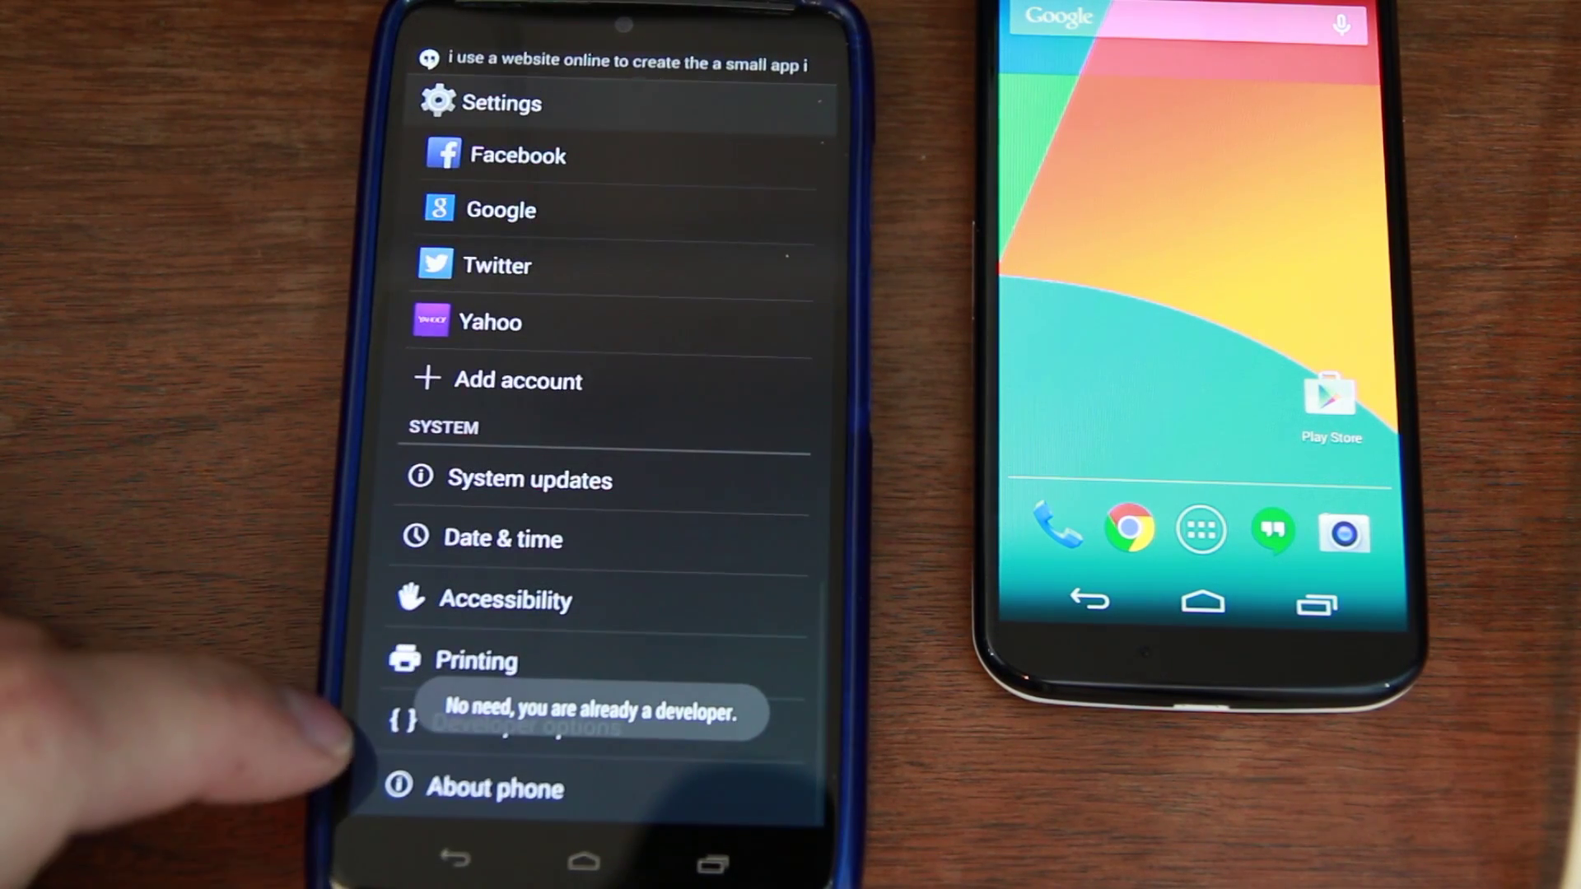
click(396, 725)
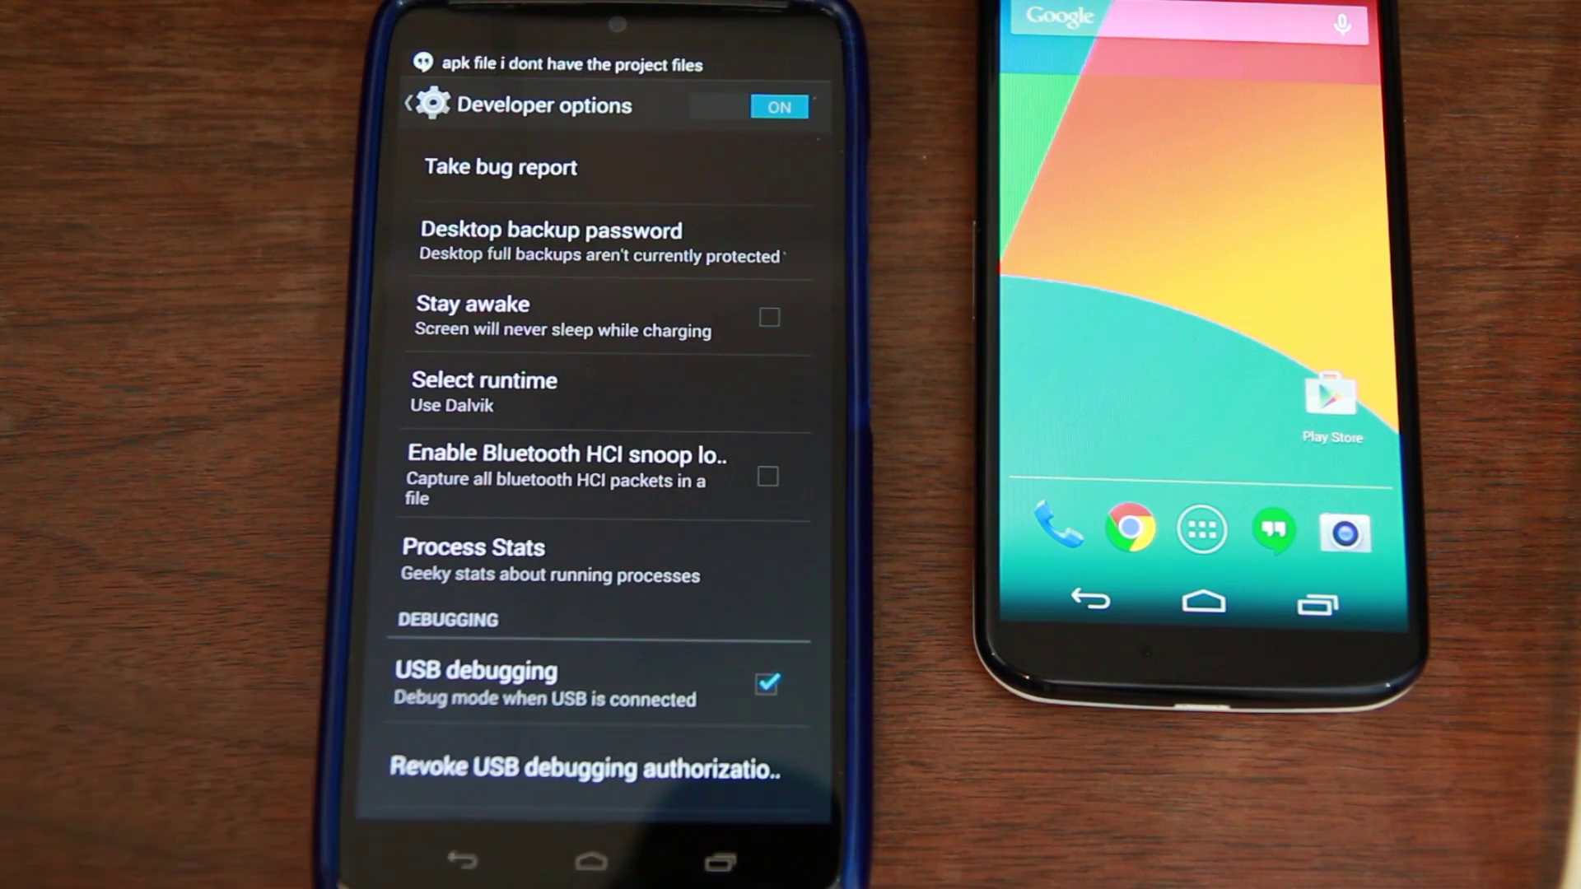
Return the left phone to its home screen, keeping USB debugging enabled
click(591, 861)
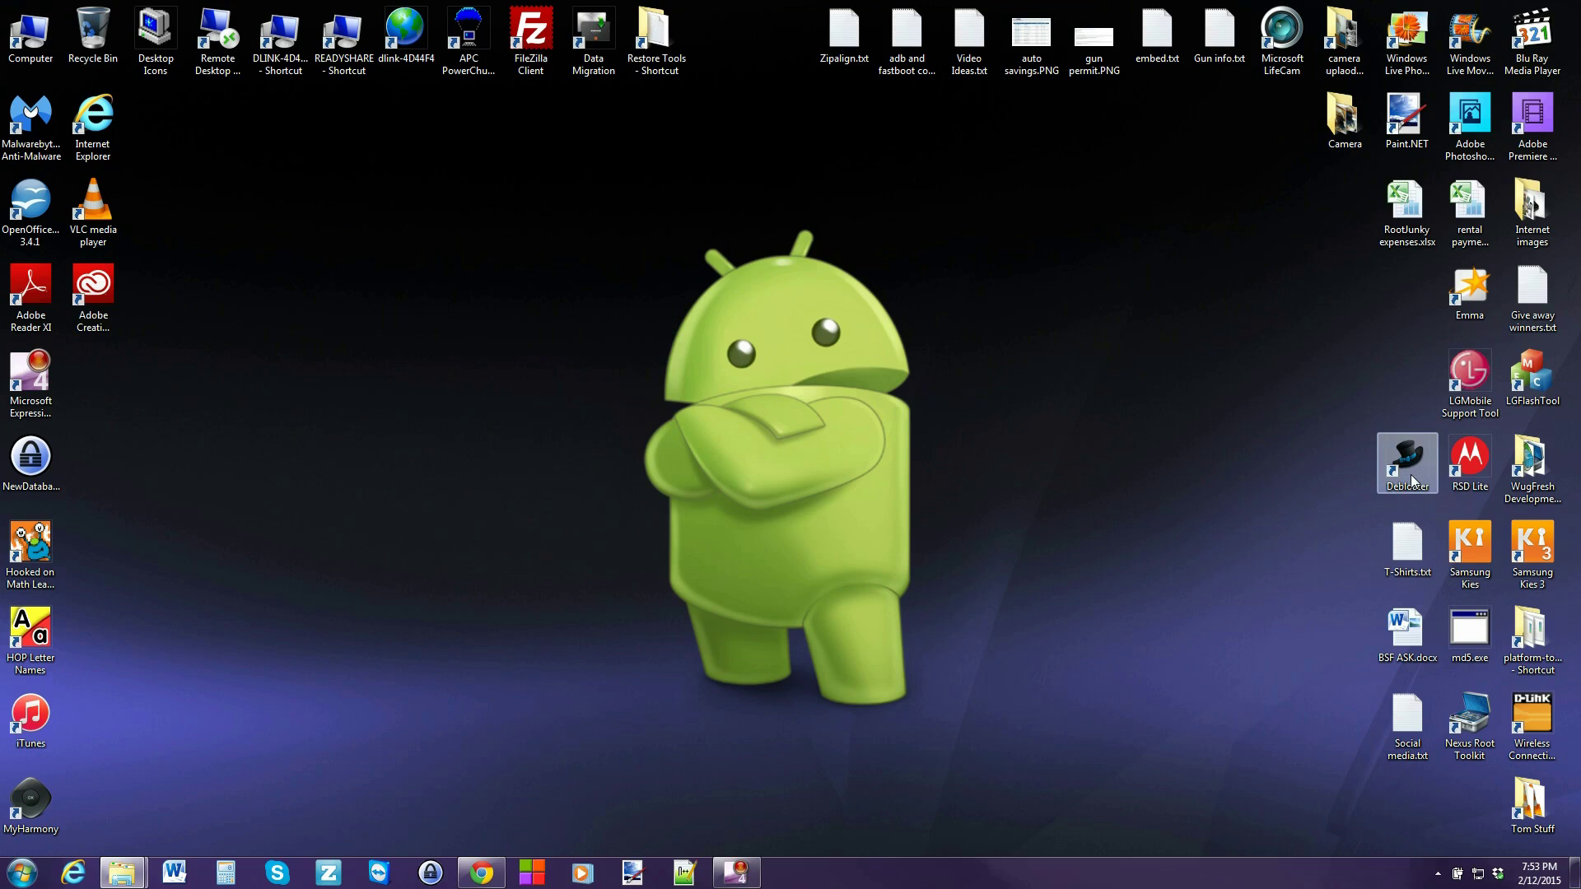
Restore Chrome and open Google > Motorola in the RootJunkySDL Android Drivers list
click(482, 873)
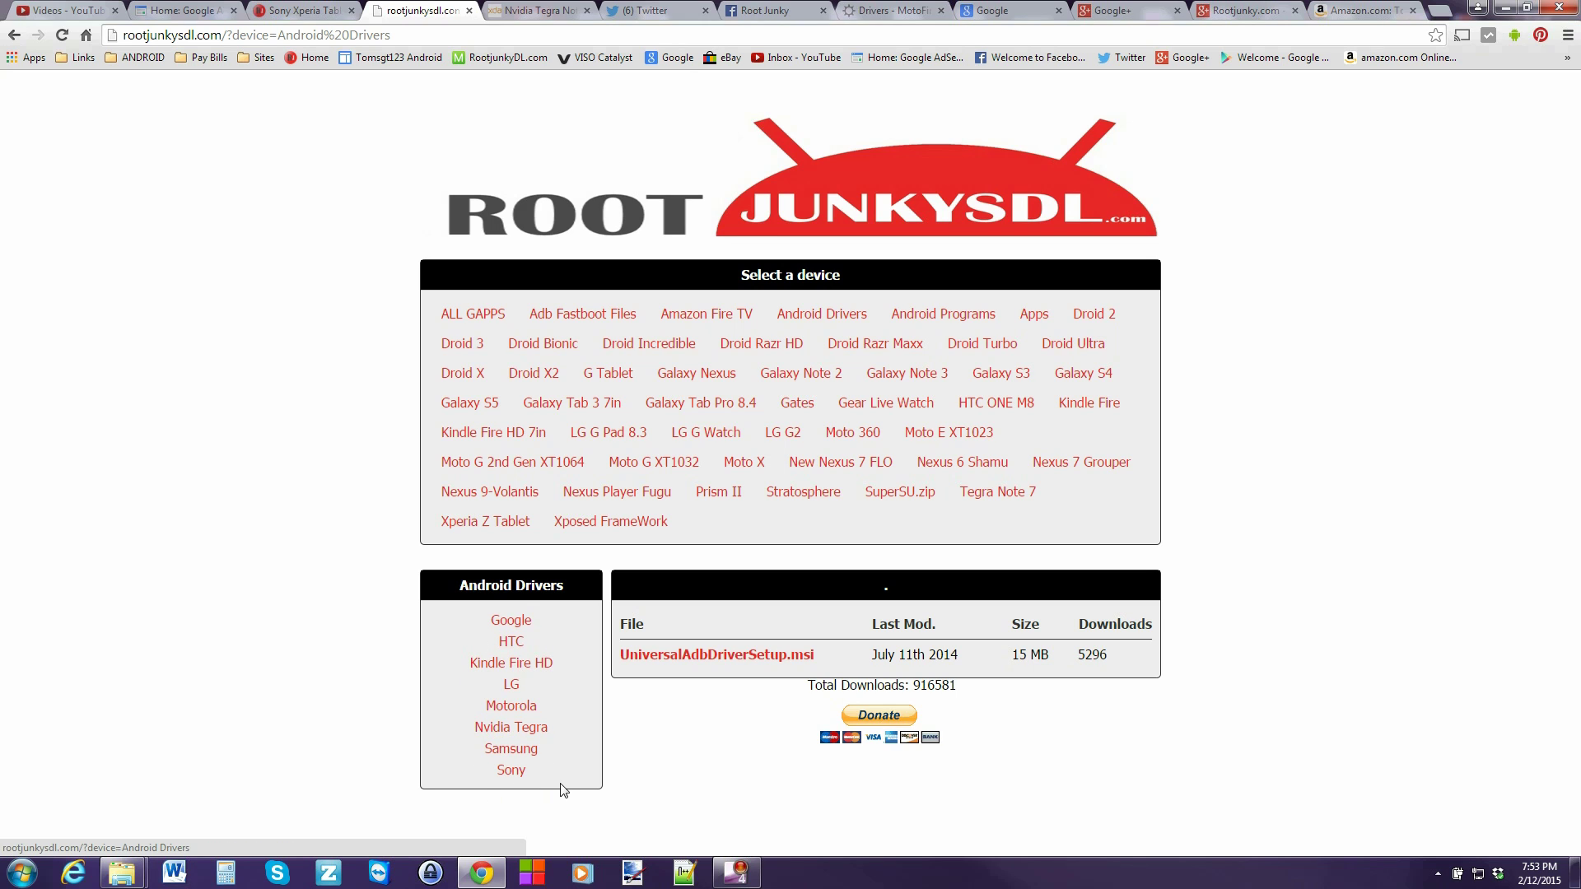
click(513, 627)
click(512, 715)
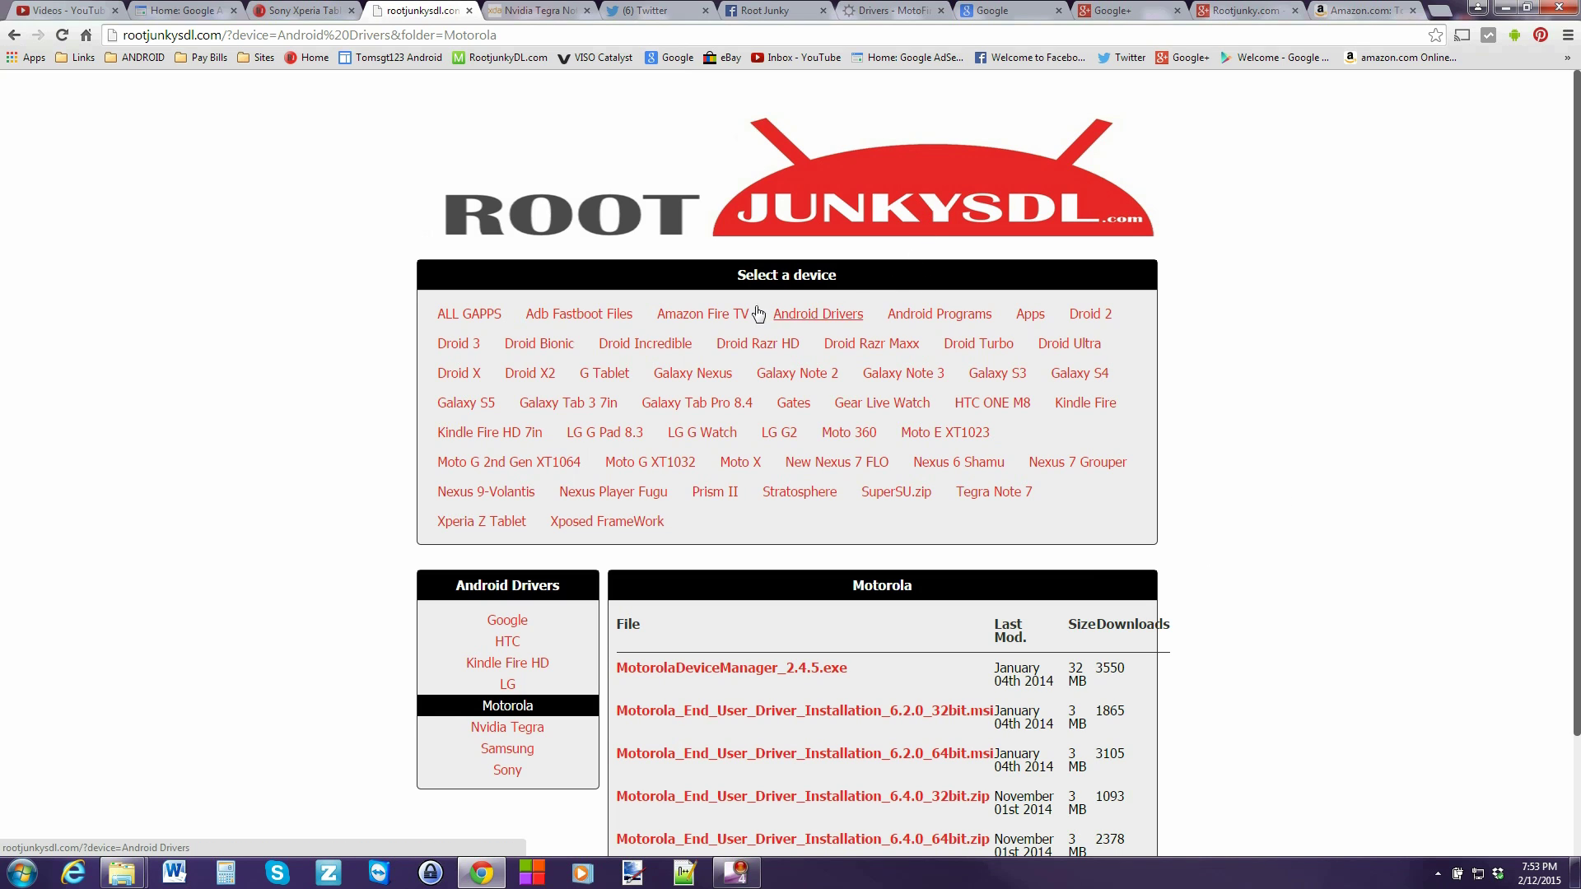
Show the Gates > DeBloater file table (setup 3.4–3.7, upgrade zip), then minimize Chrome
click(795, 407)
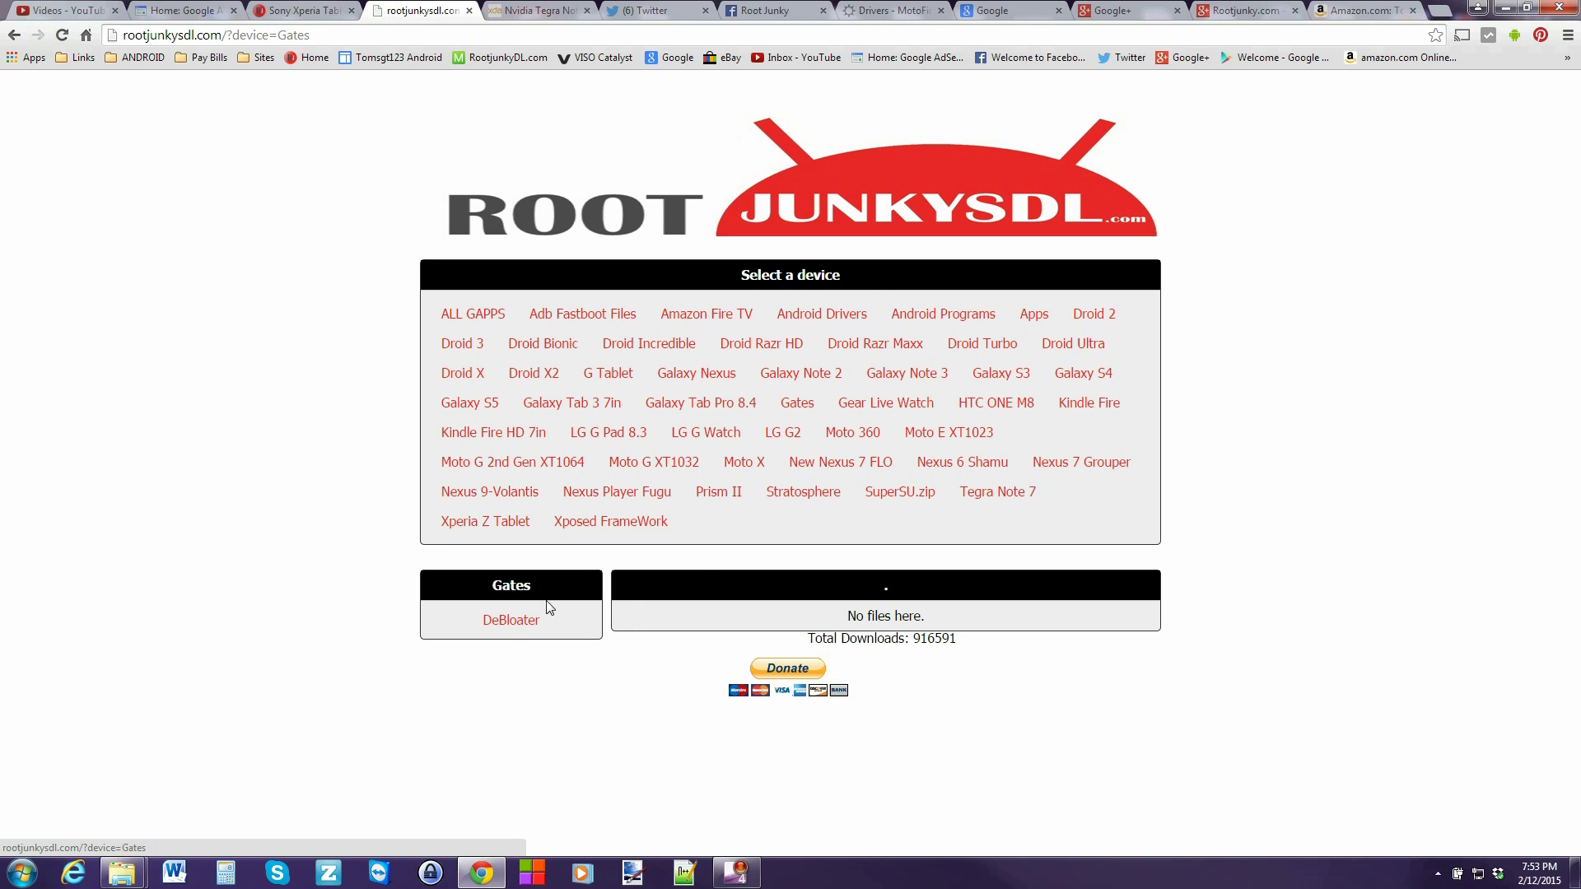
click(511, 620)
scroll(1311, 471, down, 1)
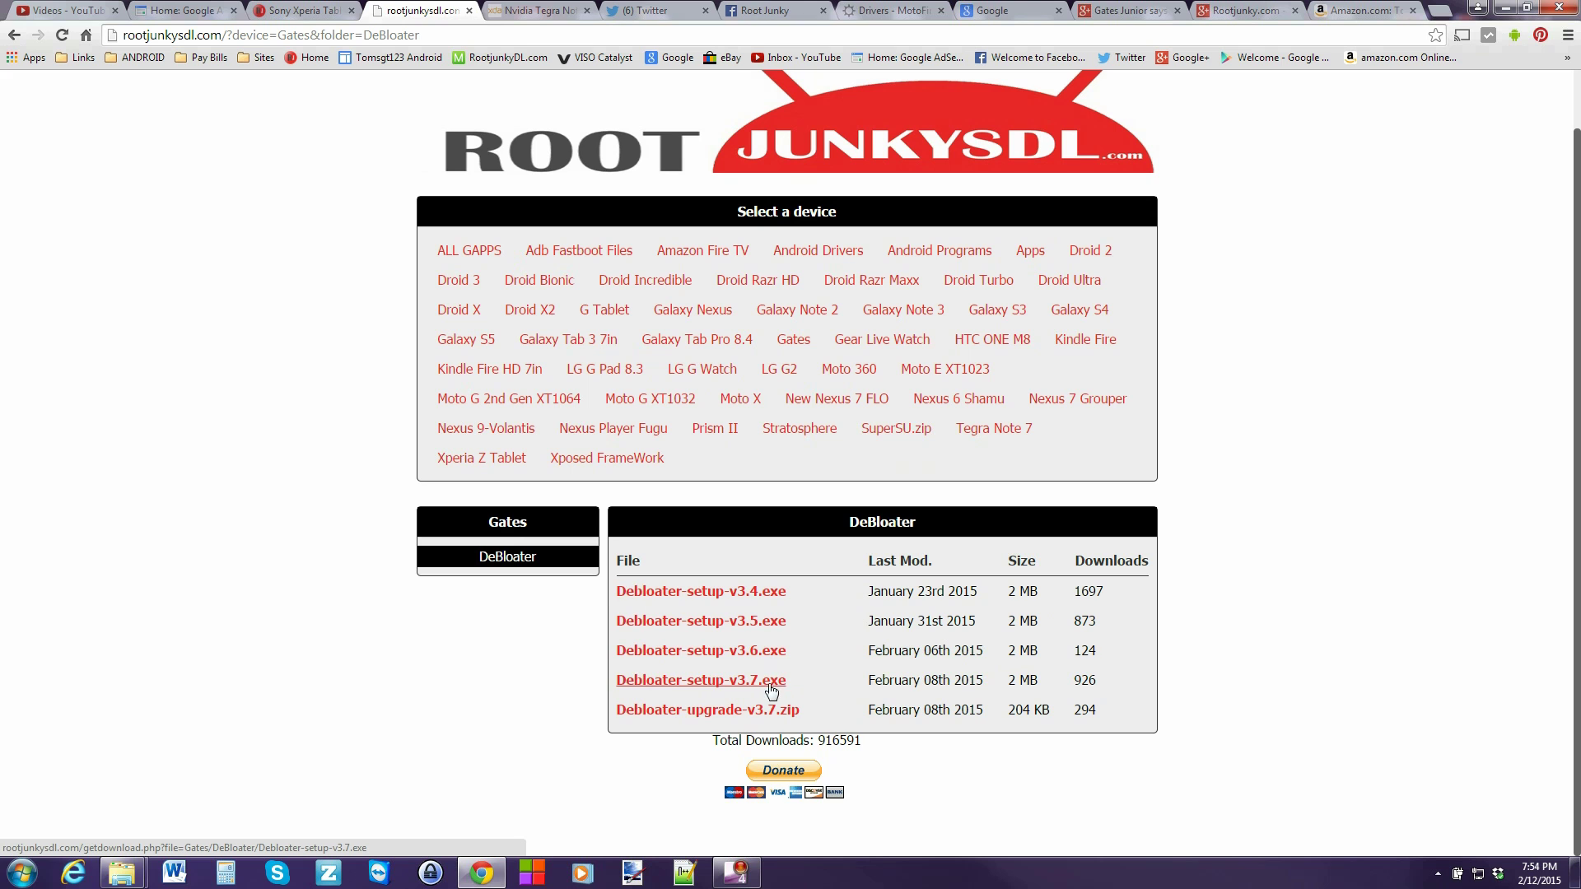
click(1507, 8)
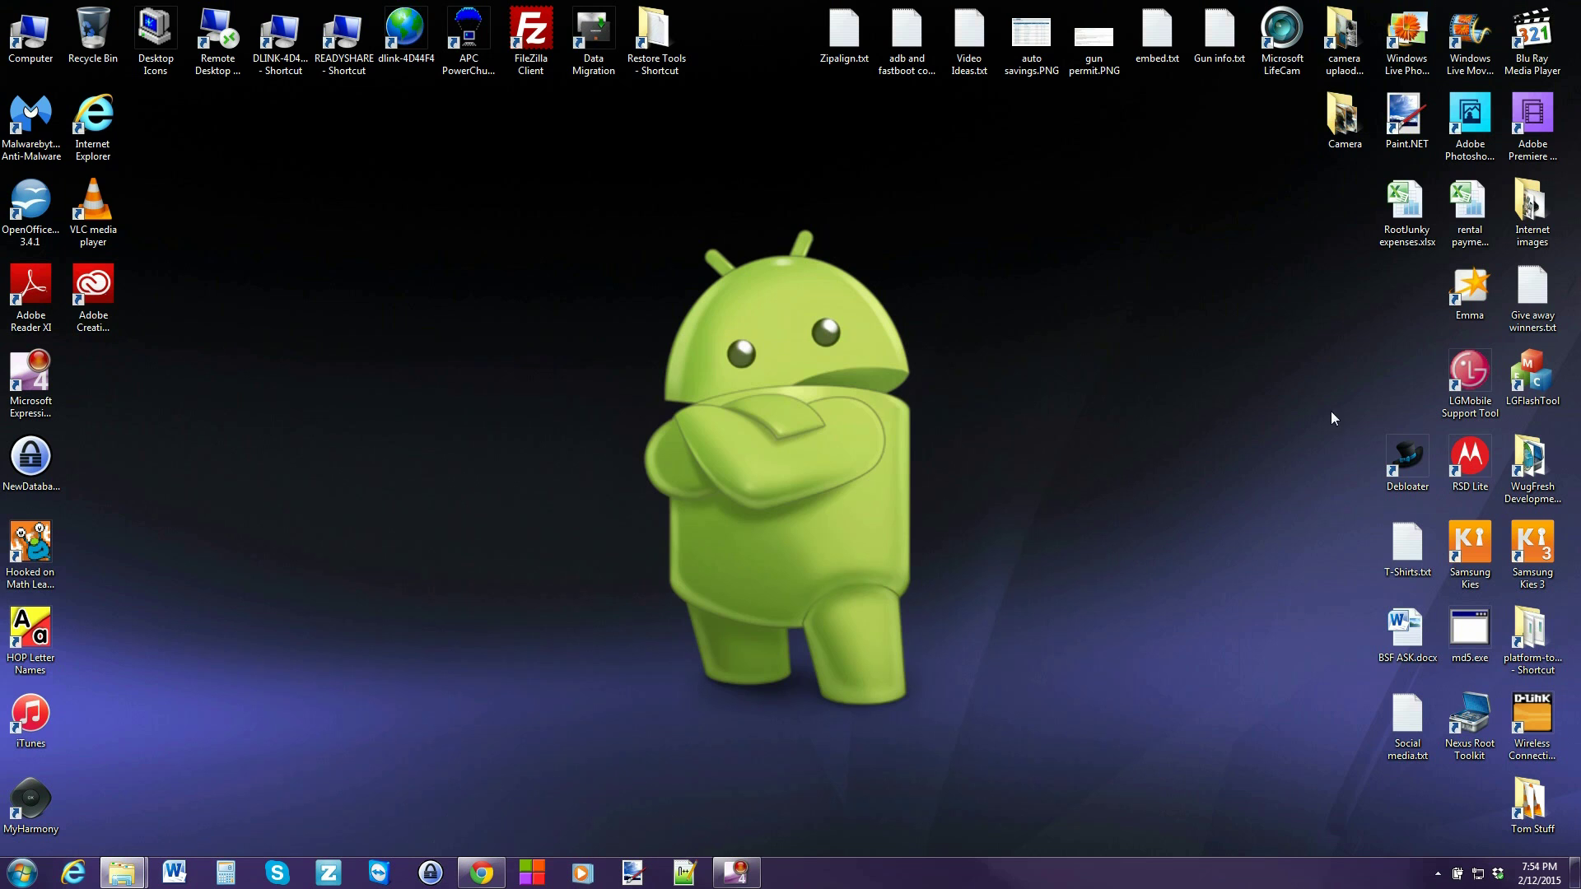
Launch Debloater from its desktop shortcut with the phone connected
double_click(1414, 465)
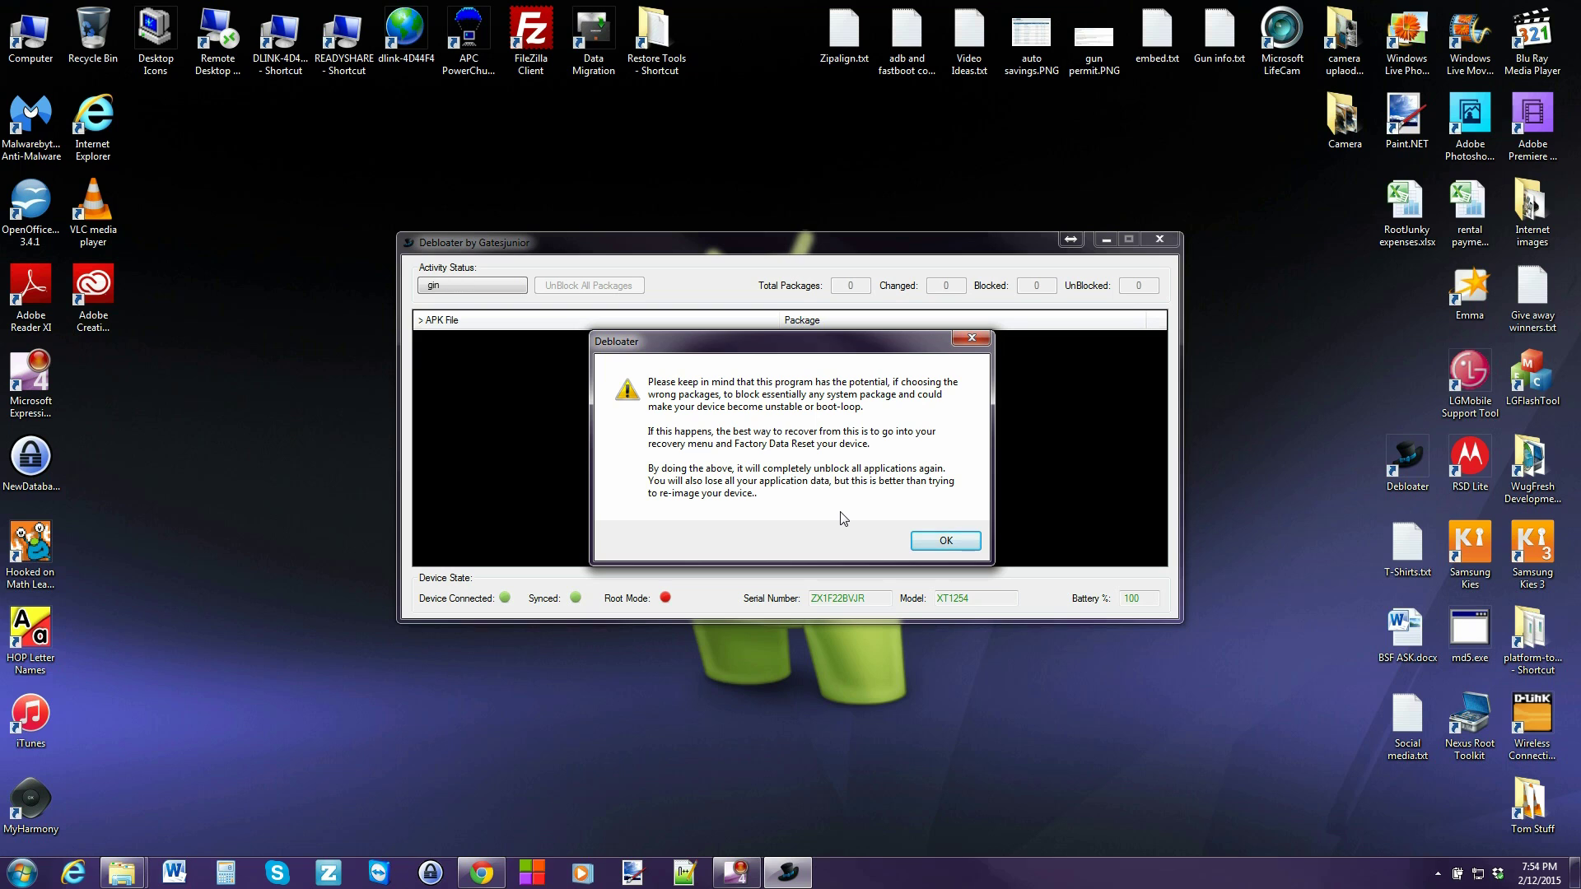
Dismiss the warning, move Debloater lower left over Computer, and read the phone's packages
click(958, 546)
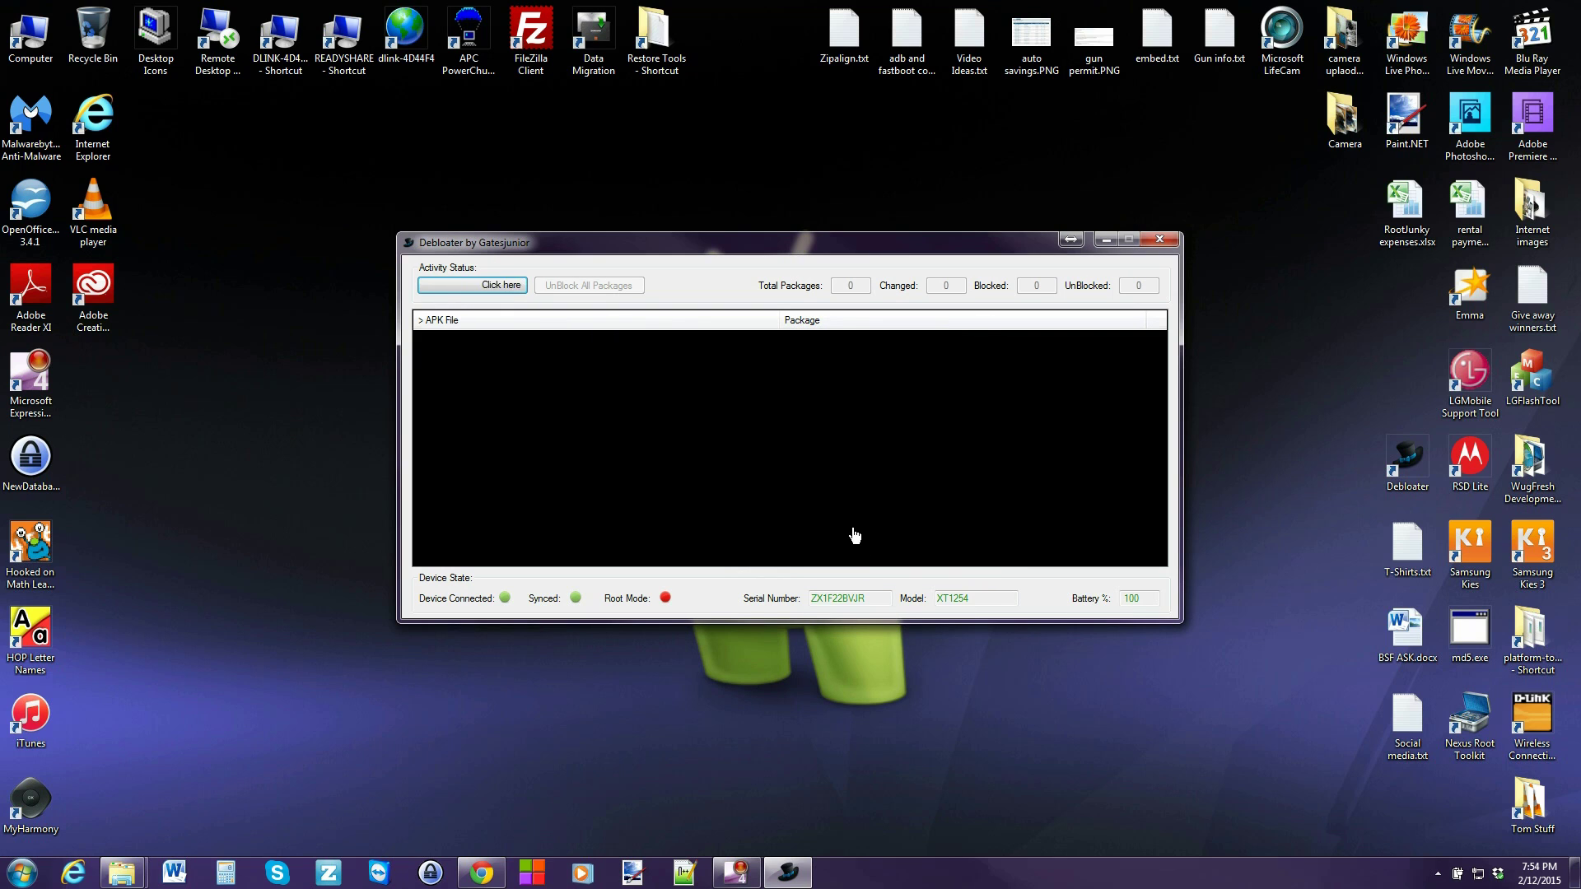
click(275, 784)
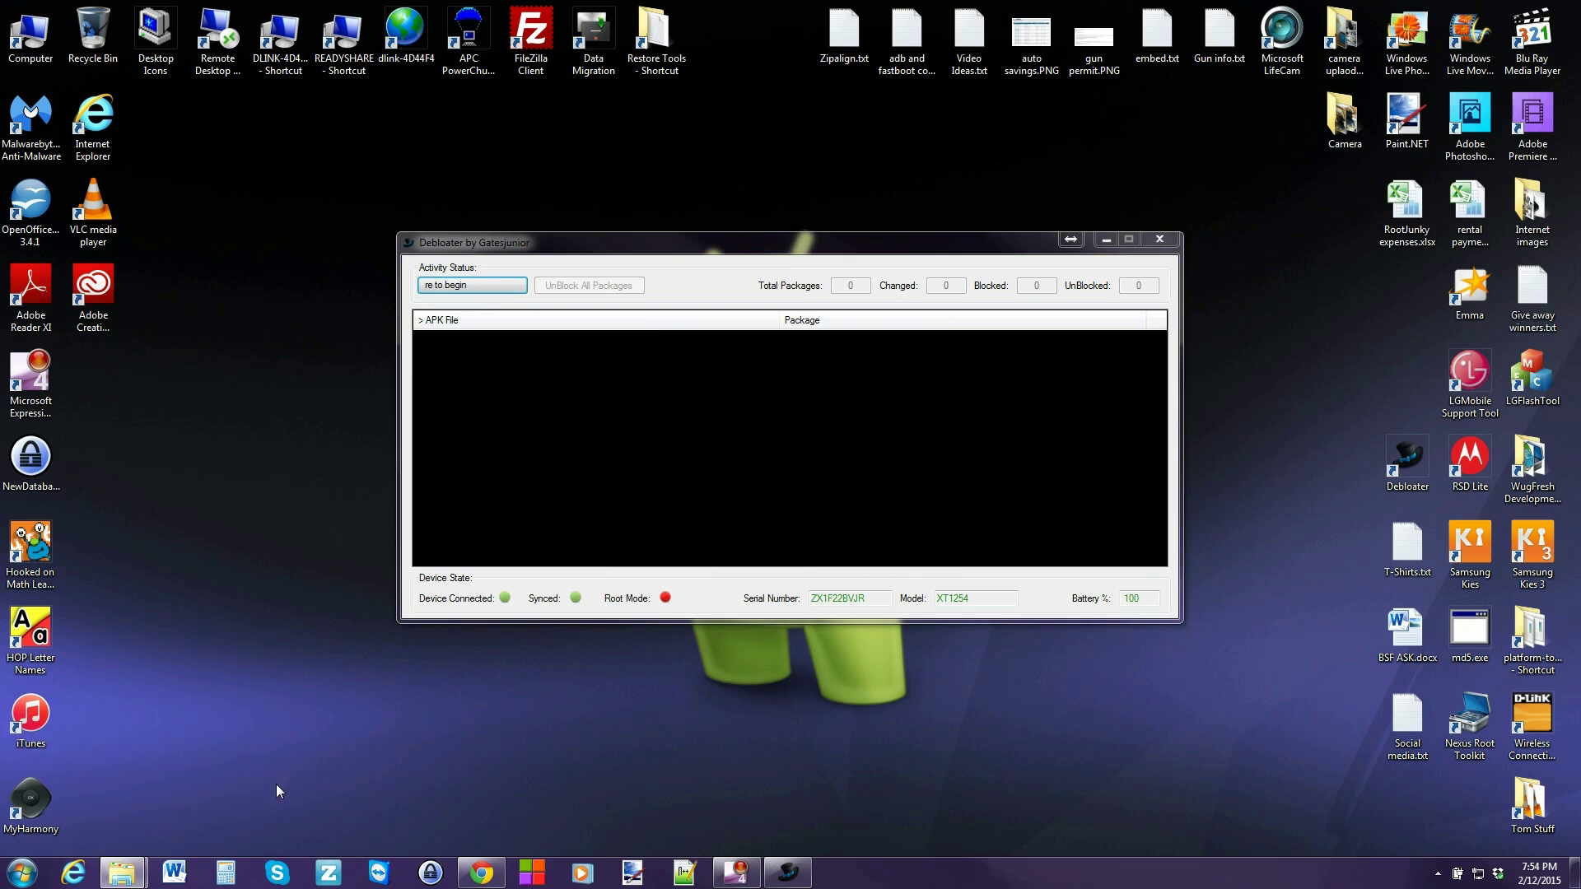
click(786, 871)
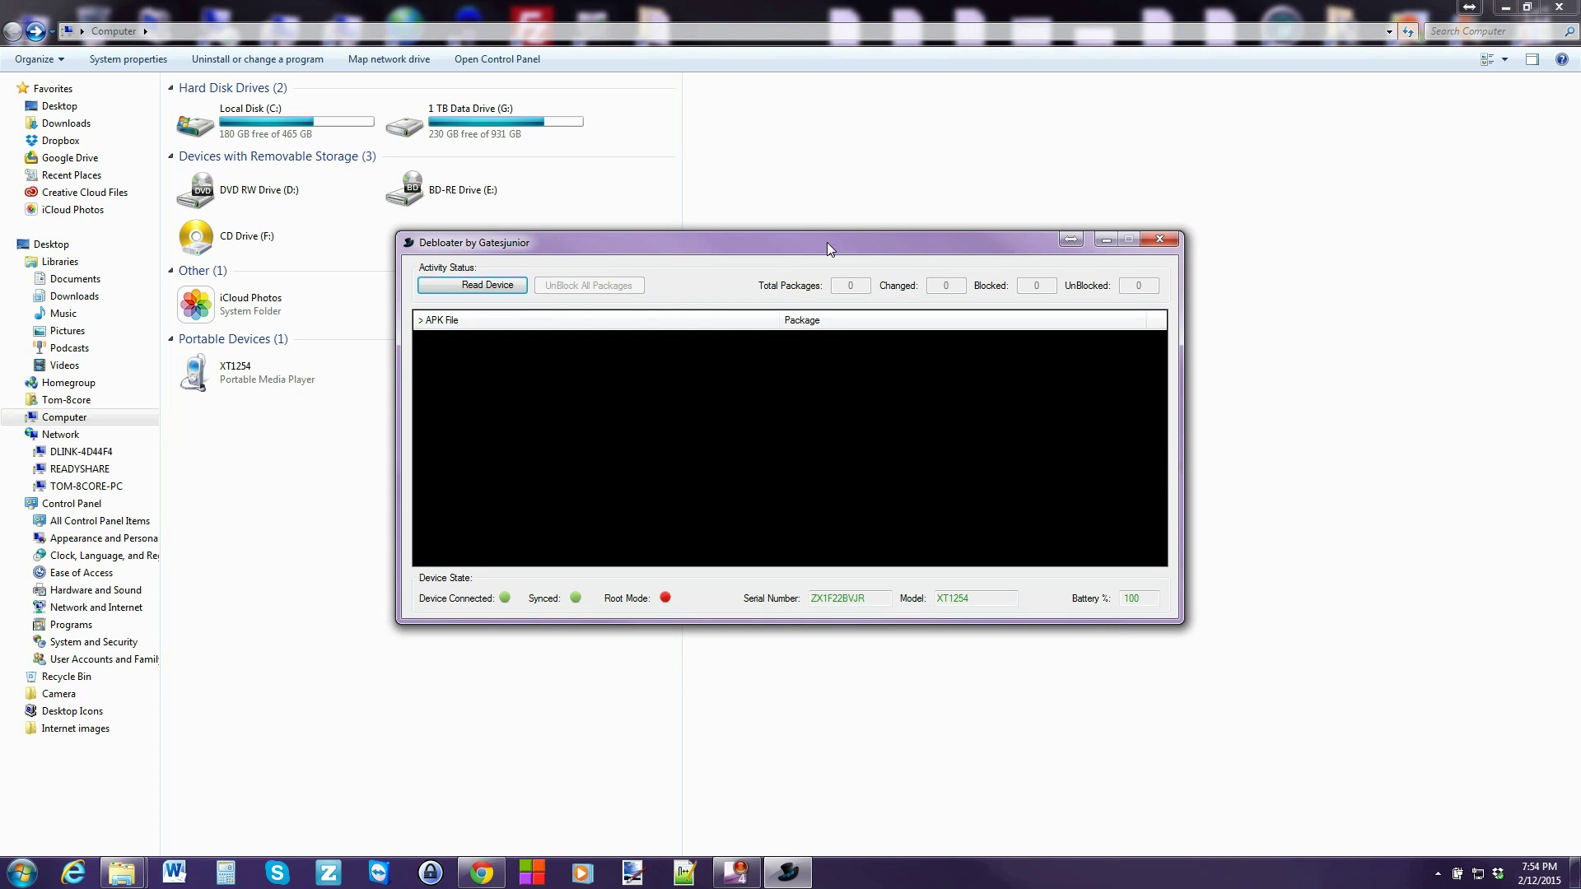
drag(827, 242, 436, 335)
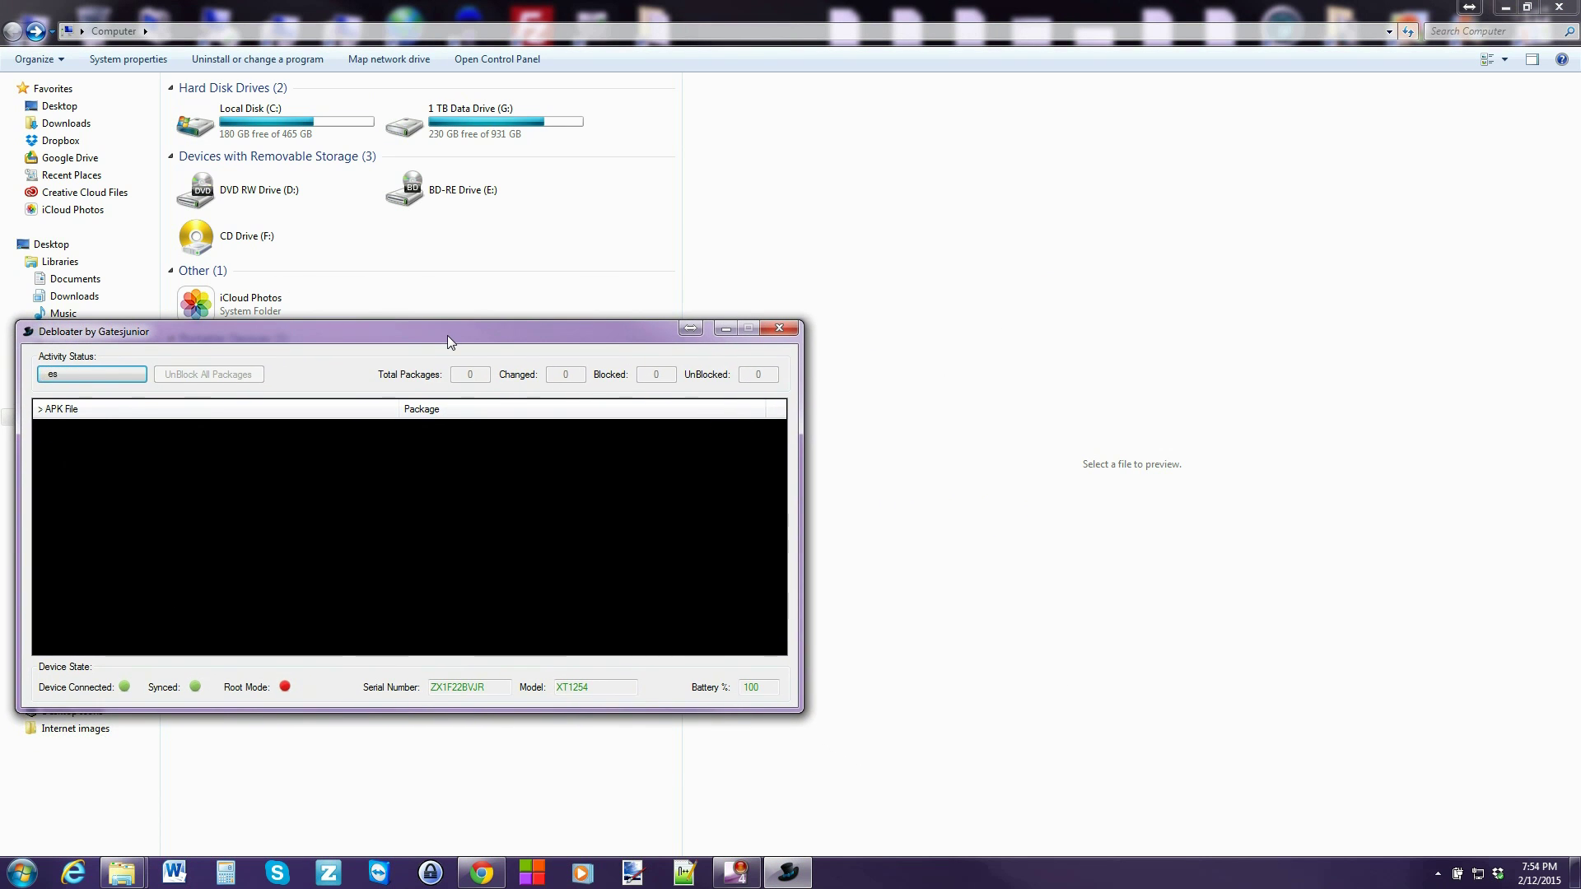
click(89, 375)
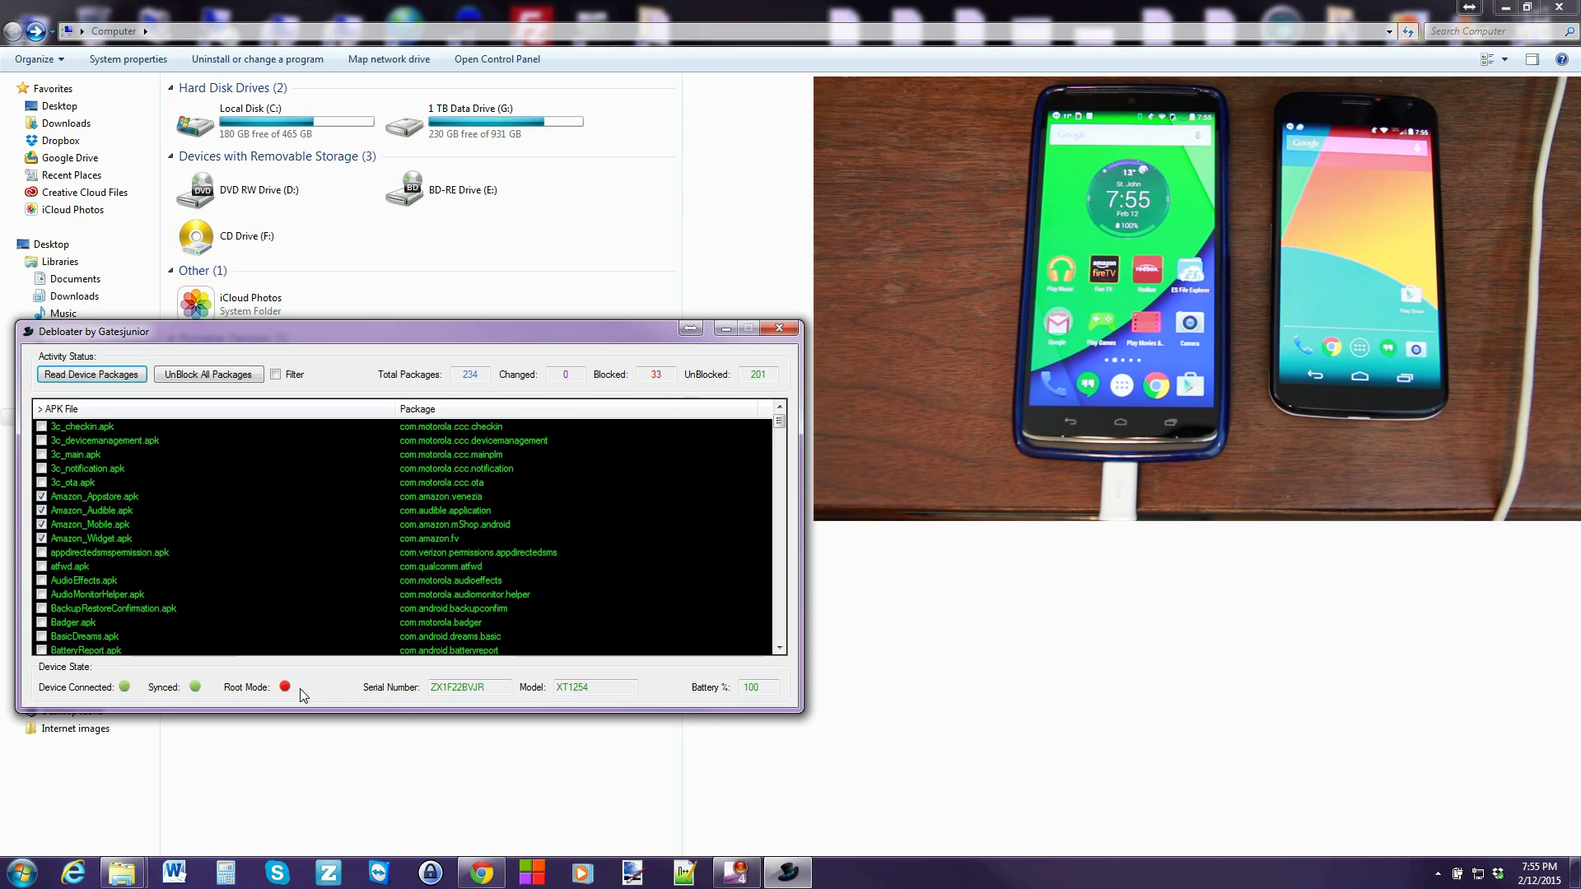
Re-sort the package list by package name and APK file name, ending on APK file name
click(74, 410)
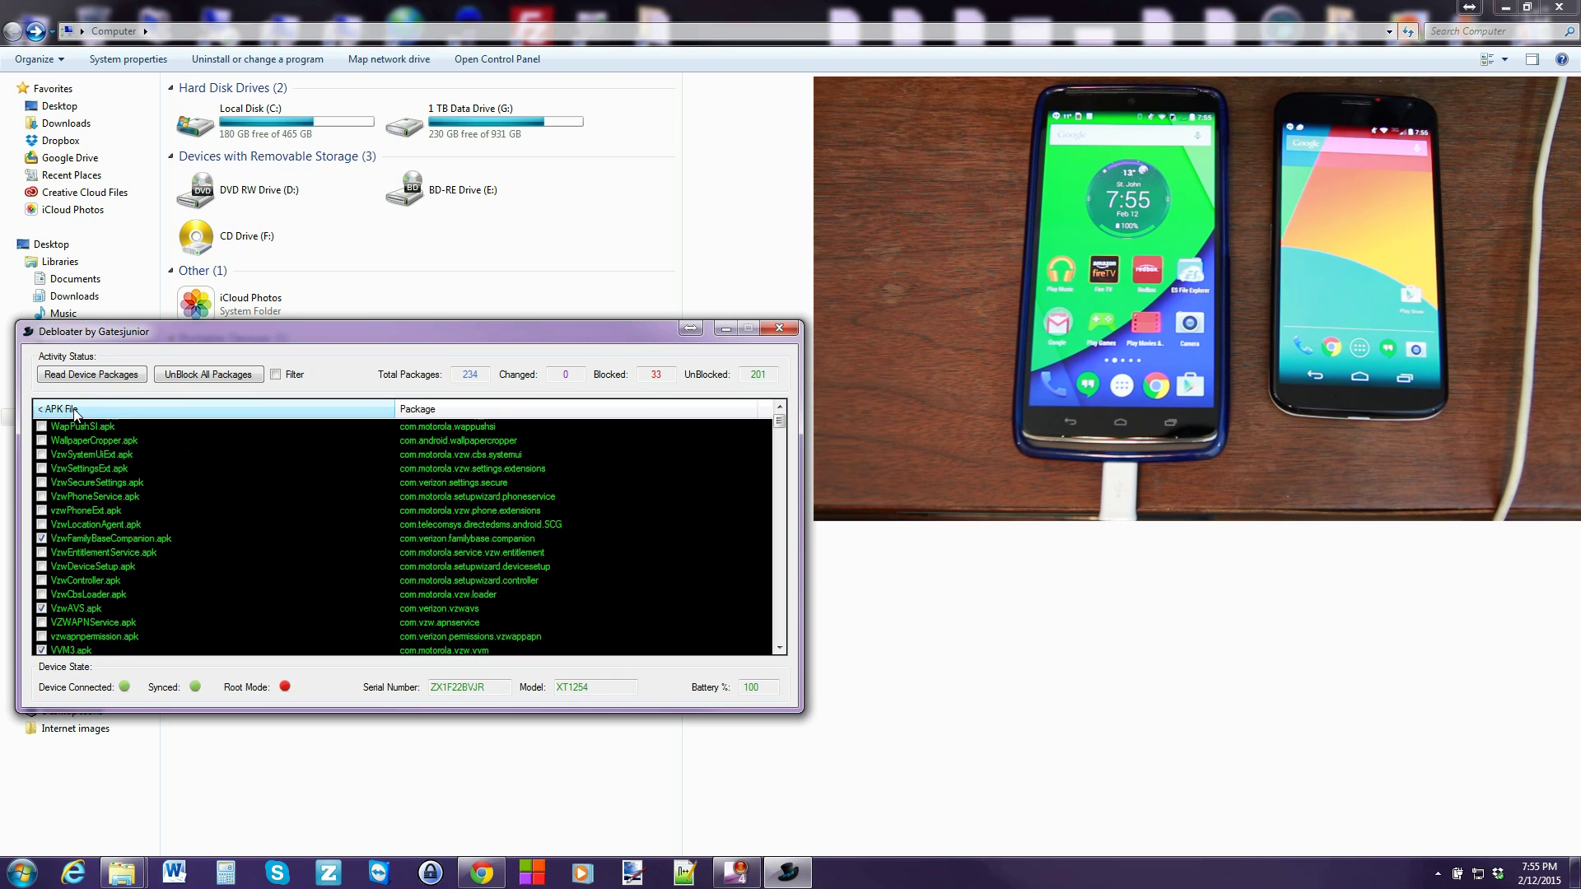
click(75, 409)
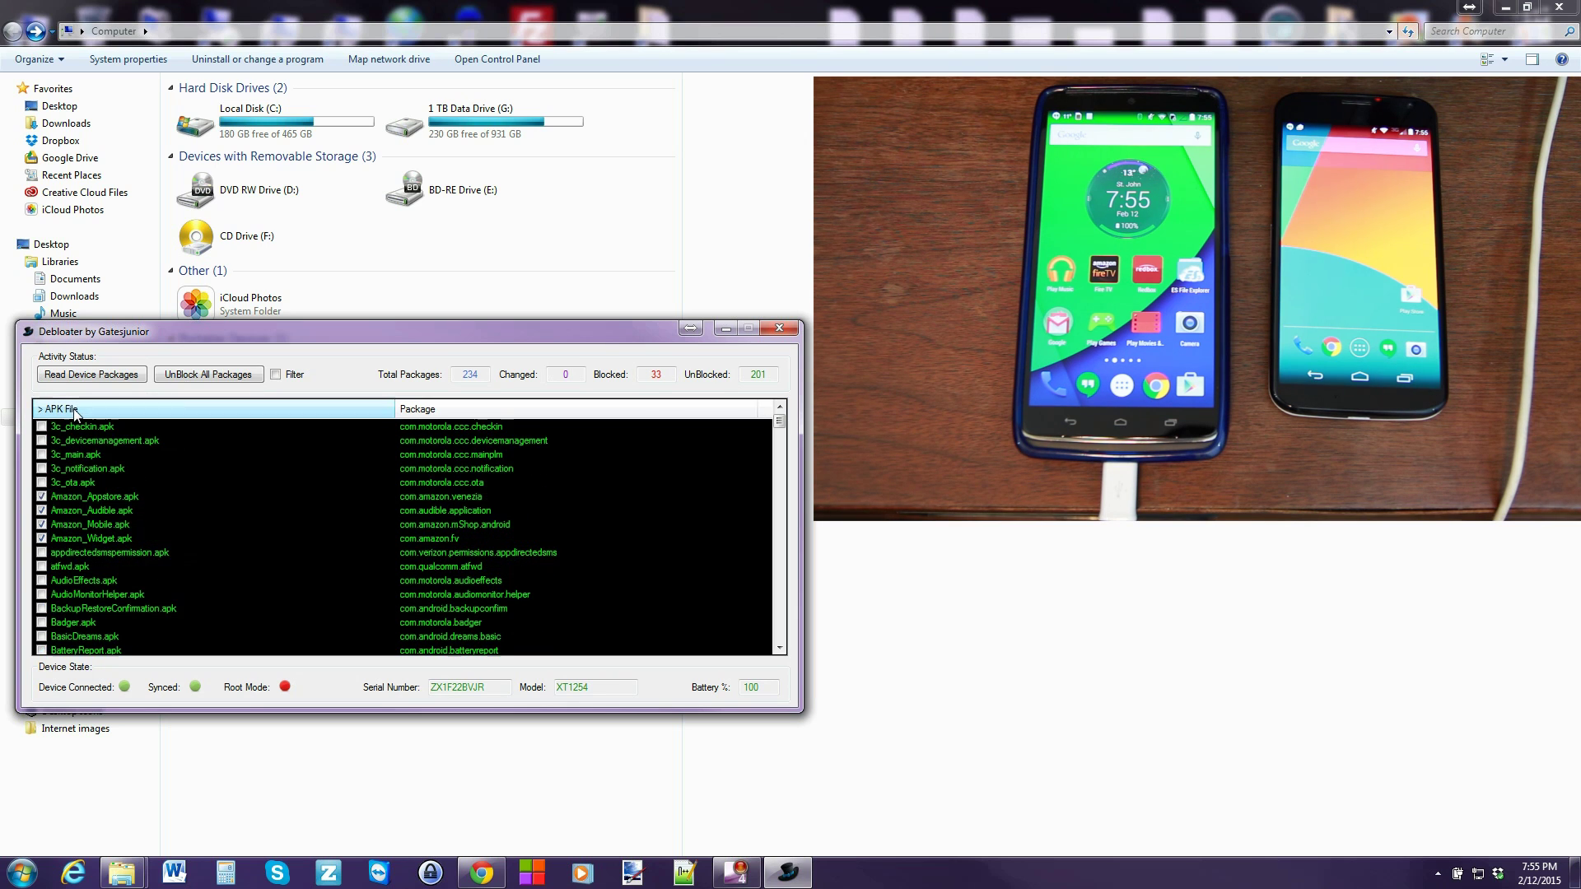
click(437, 410)
click(437, 411)
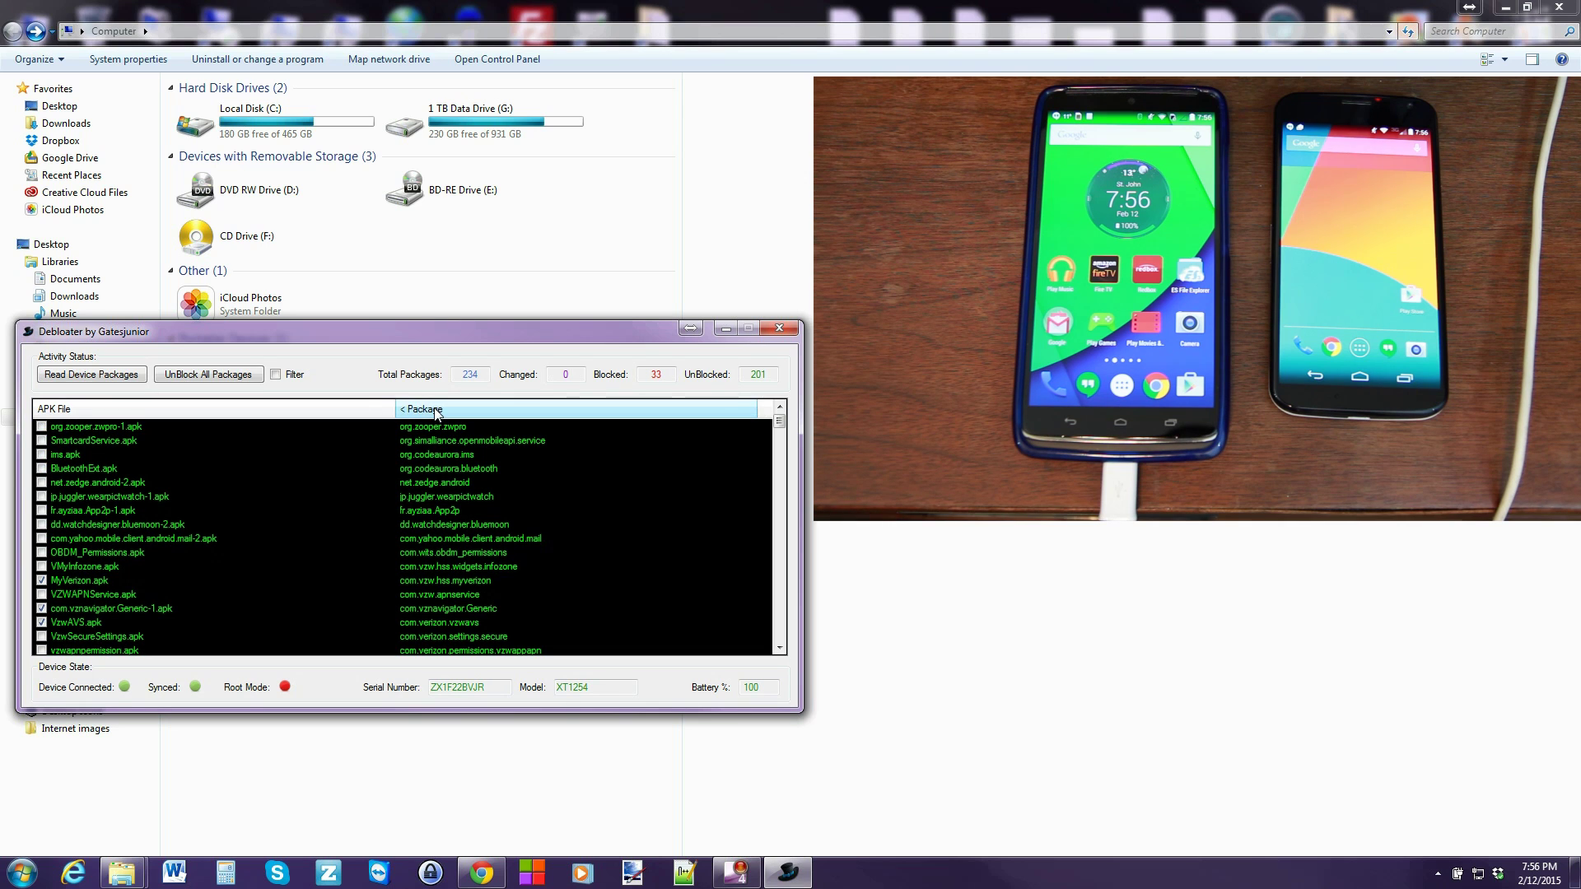
click(229, 412)
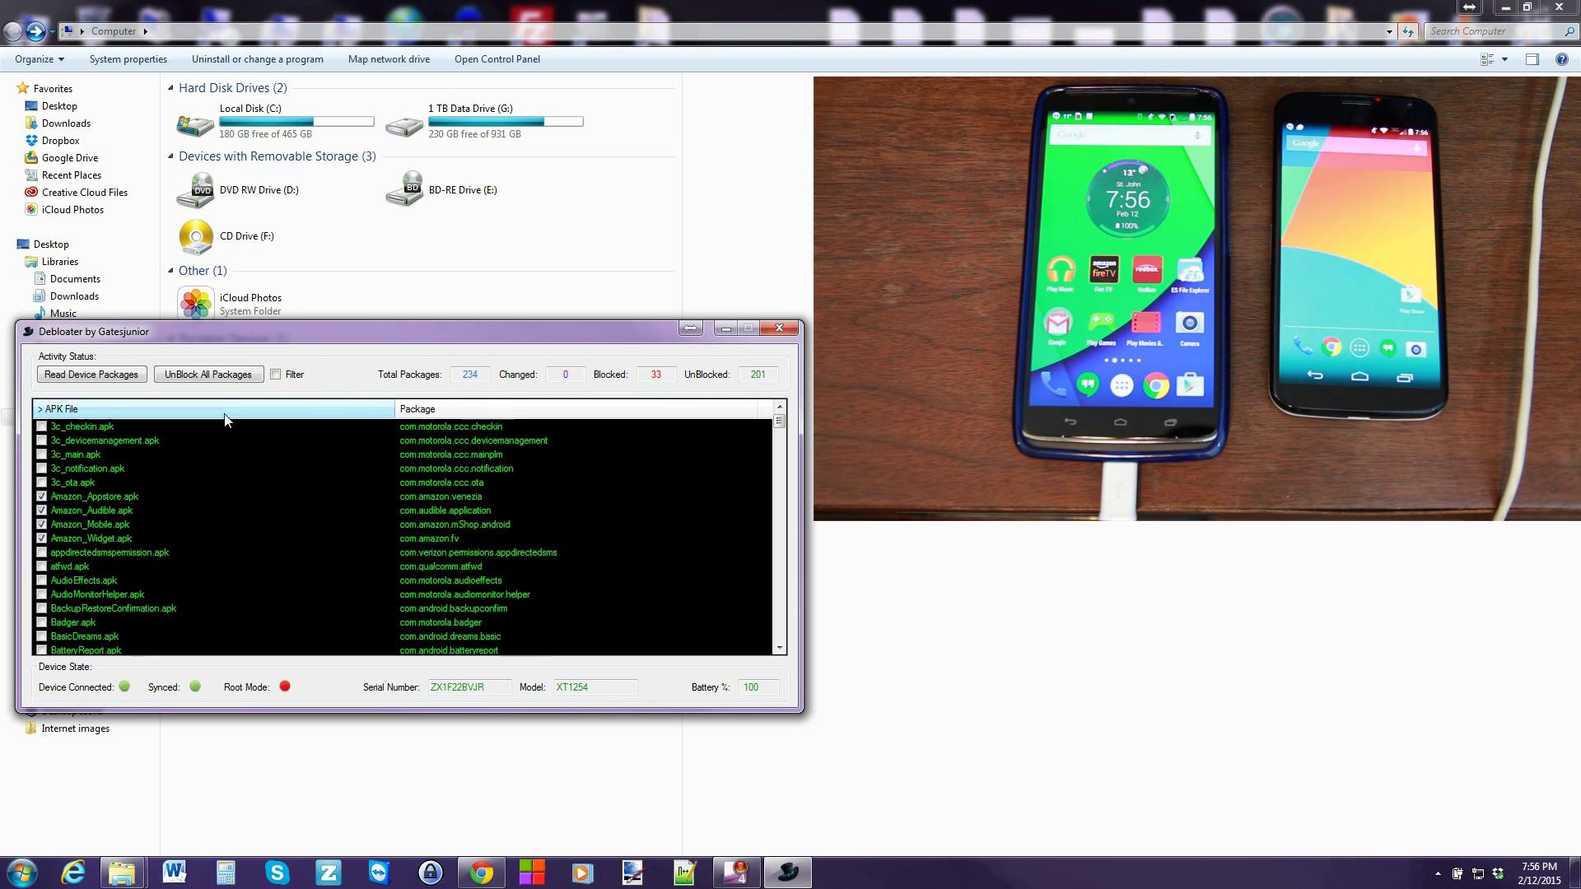
Filter the packages by 'ama' to check the Amazon ones, then clear the filter
click(276, 375)
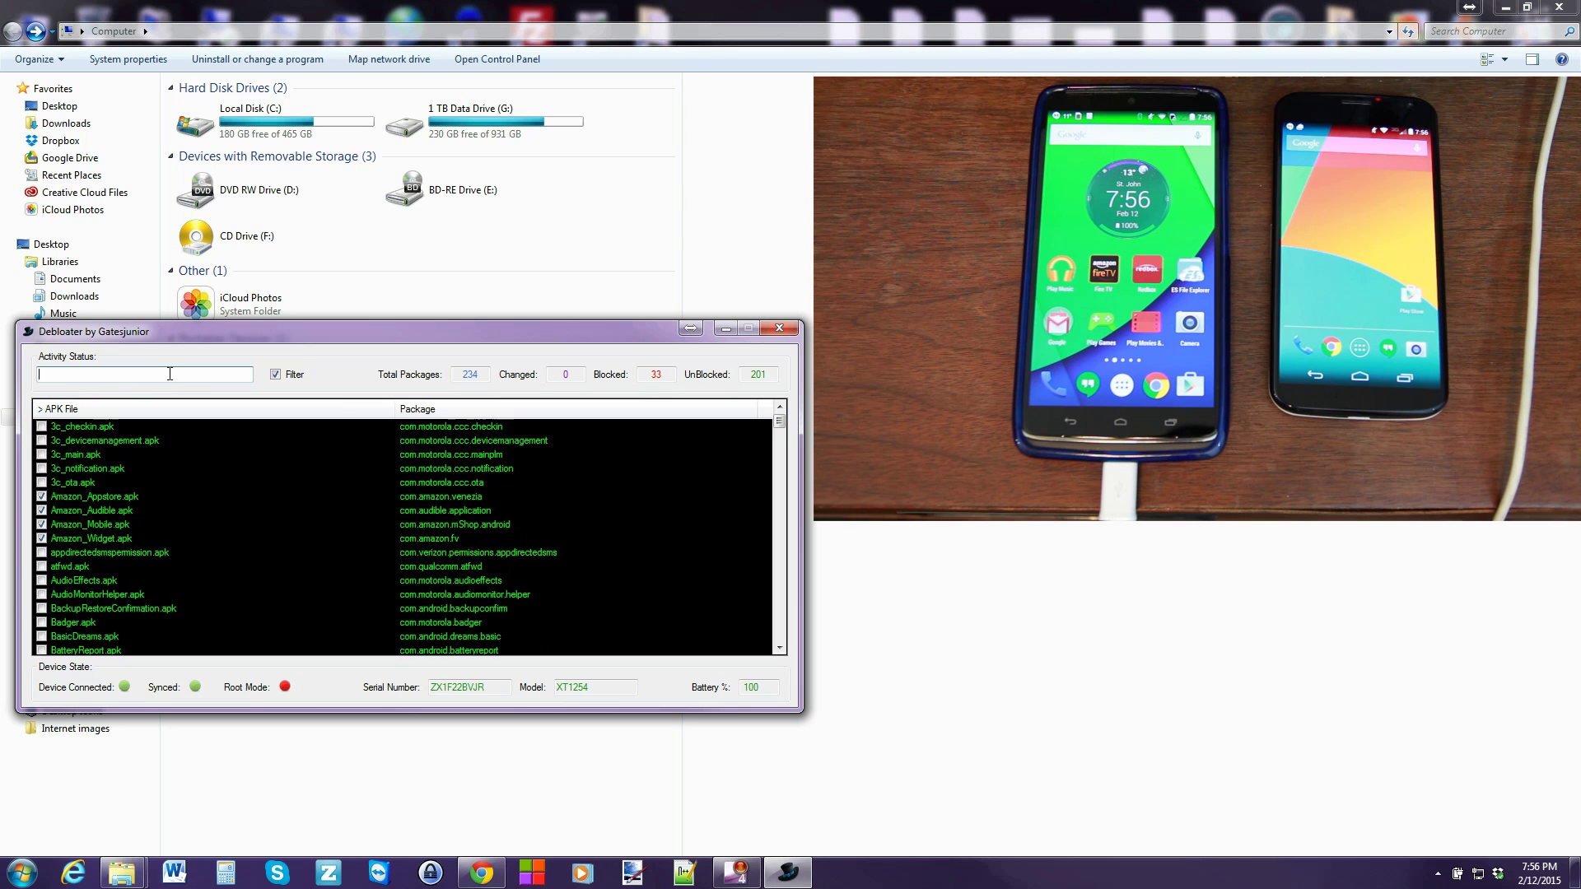
text(ama)
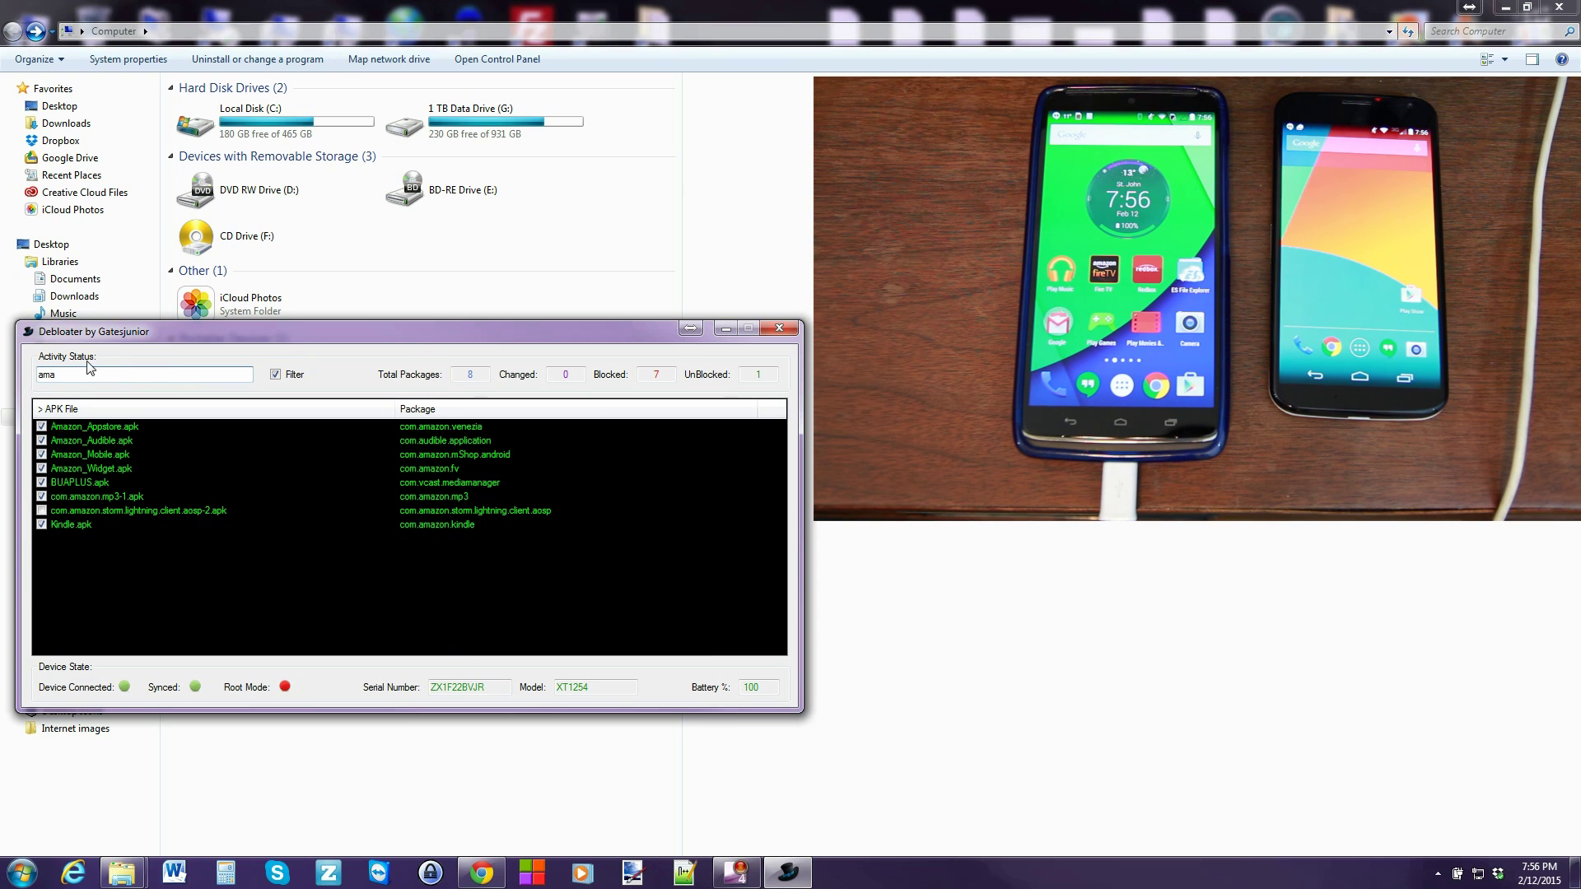
double_click(62, 376)
key(BackSpace)
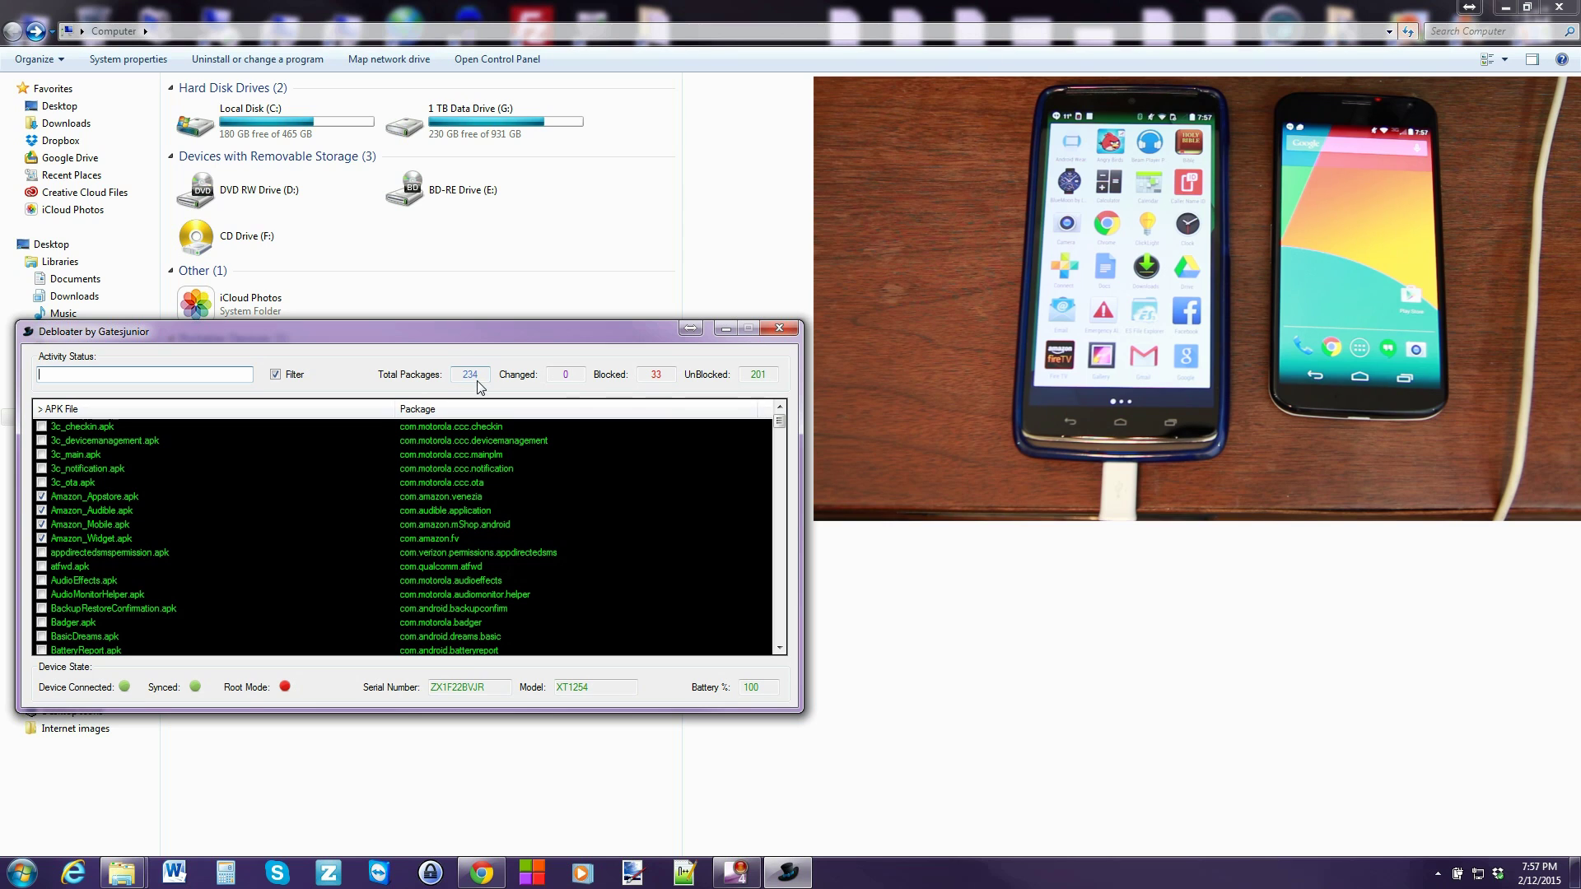
Untick Amazon_Widget, Amazon_Mobile, Amazon_Audible and Amazon_Appstore and apply, leaving 29 blocked
click(41, 539)
click(41, 525)
click(41, 511)
click(41, 496)
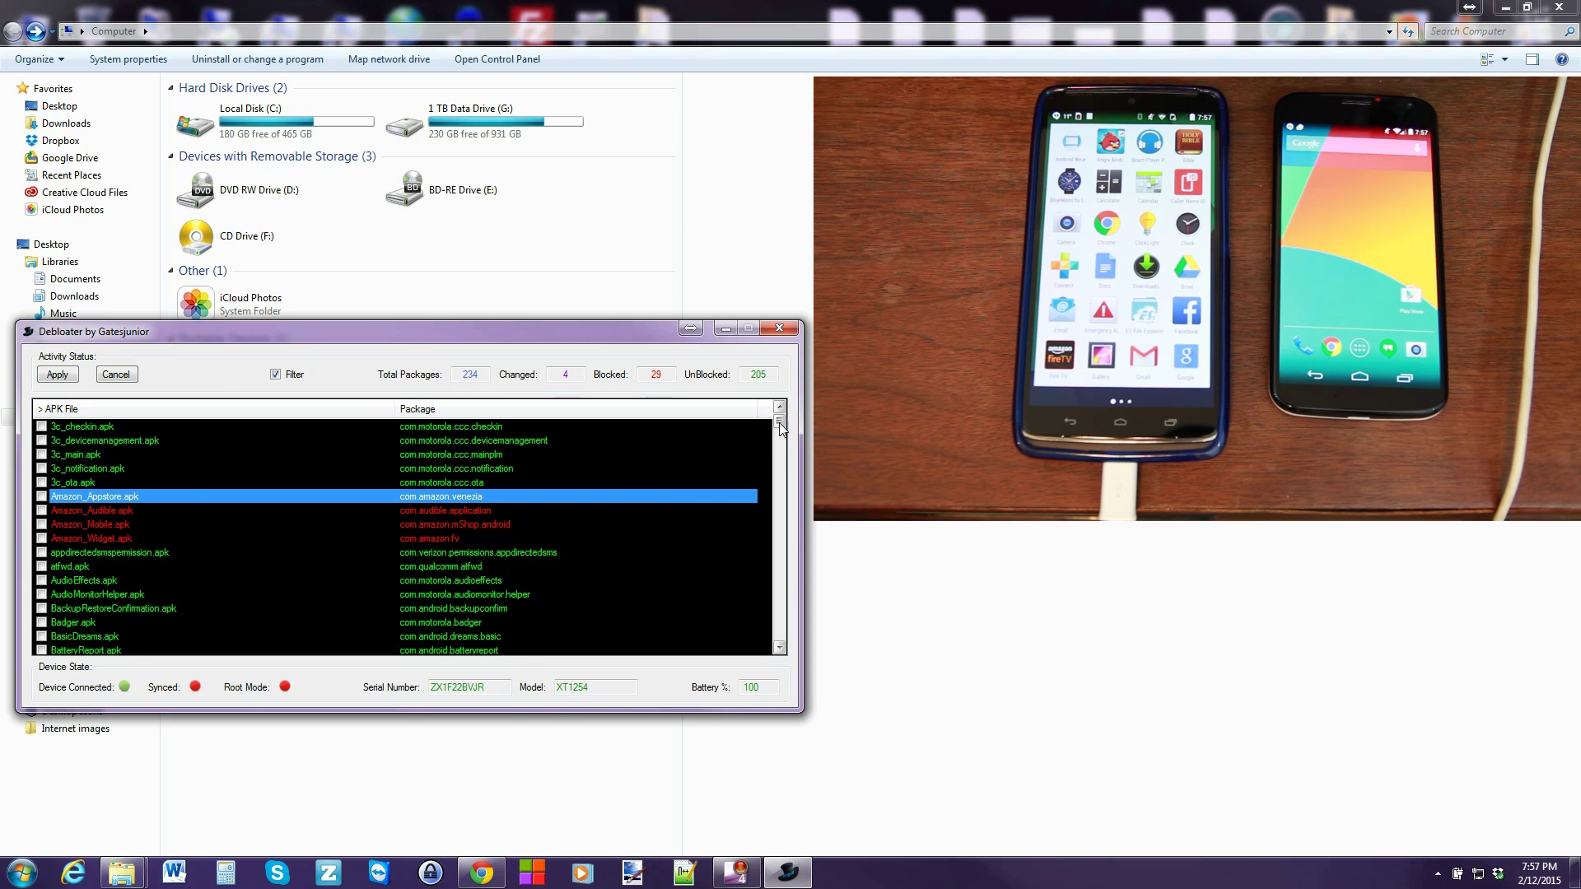
drag(779, 422, 779, 447)
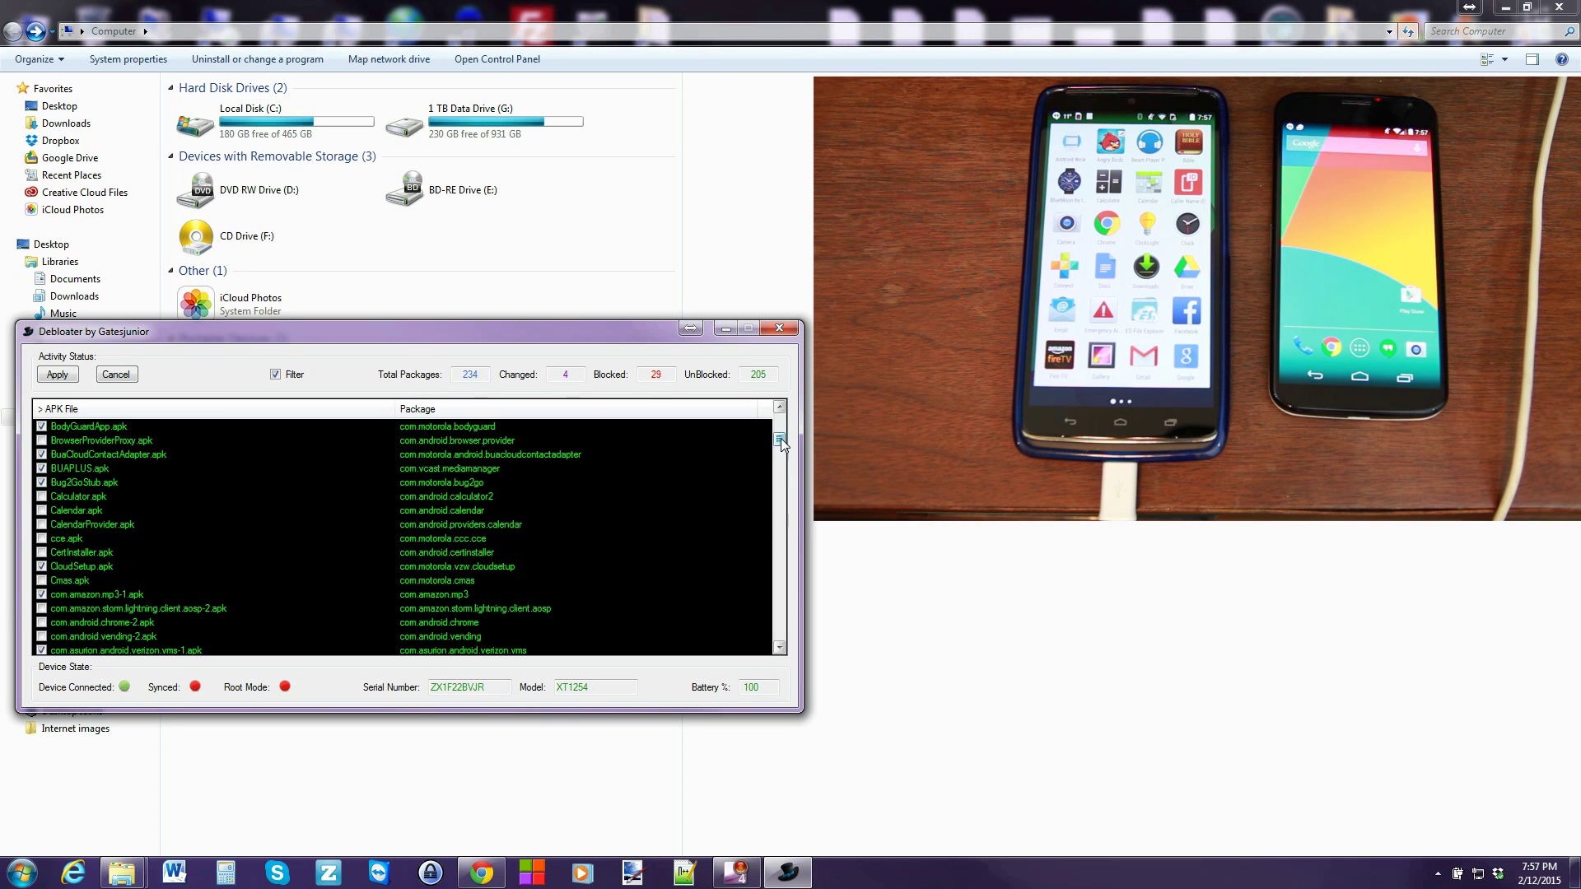
drag(781, 438, 780, 420)
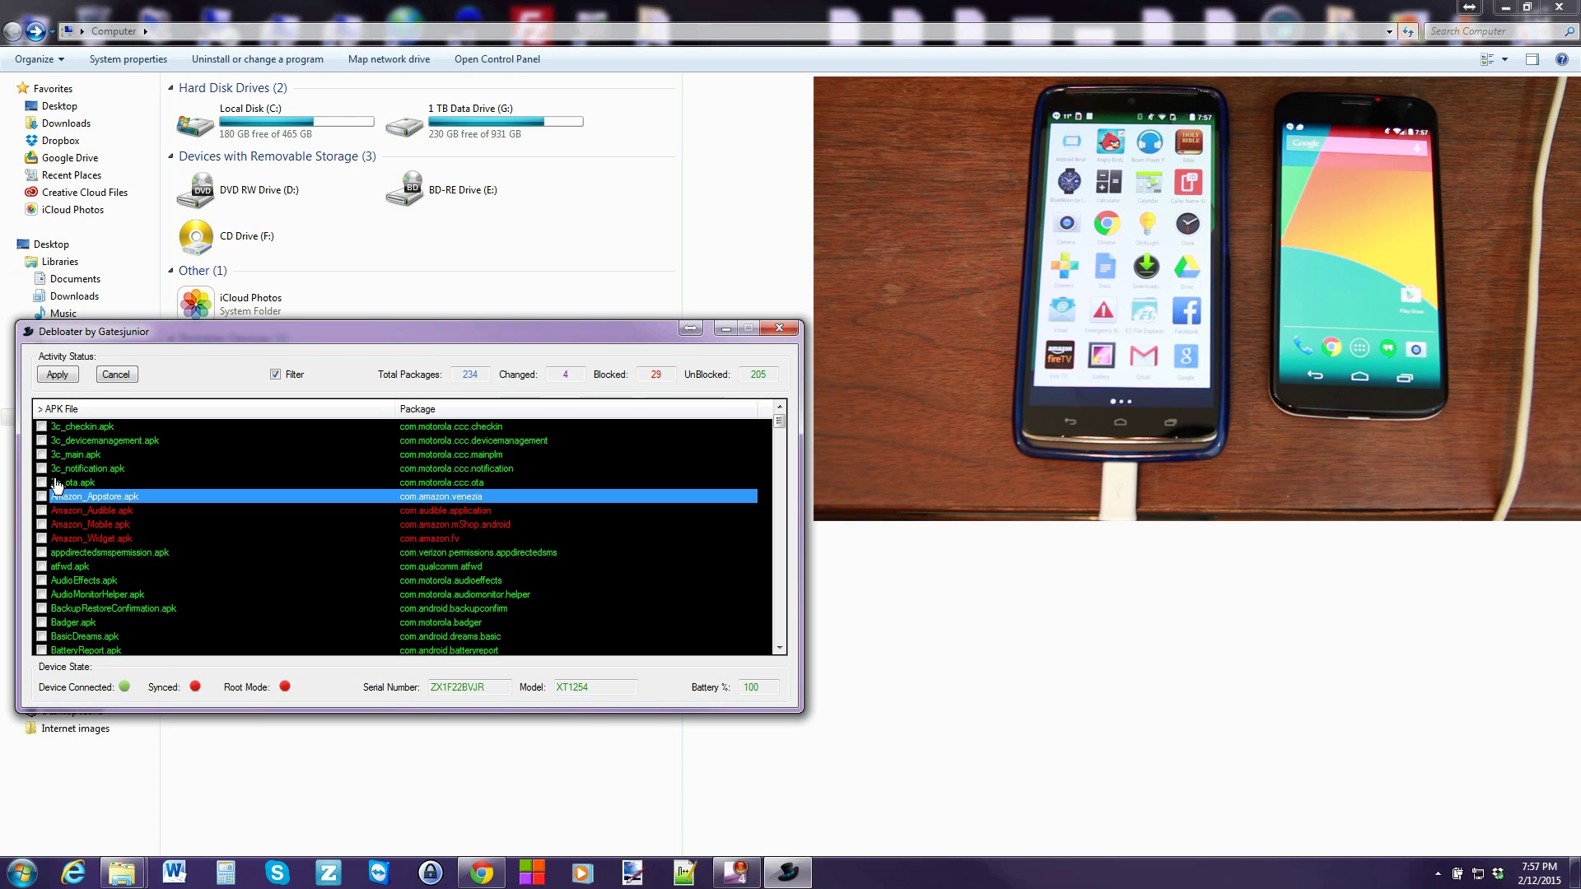
click(58, 375)
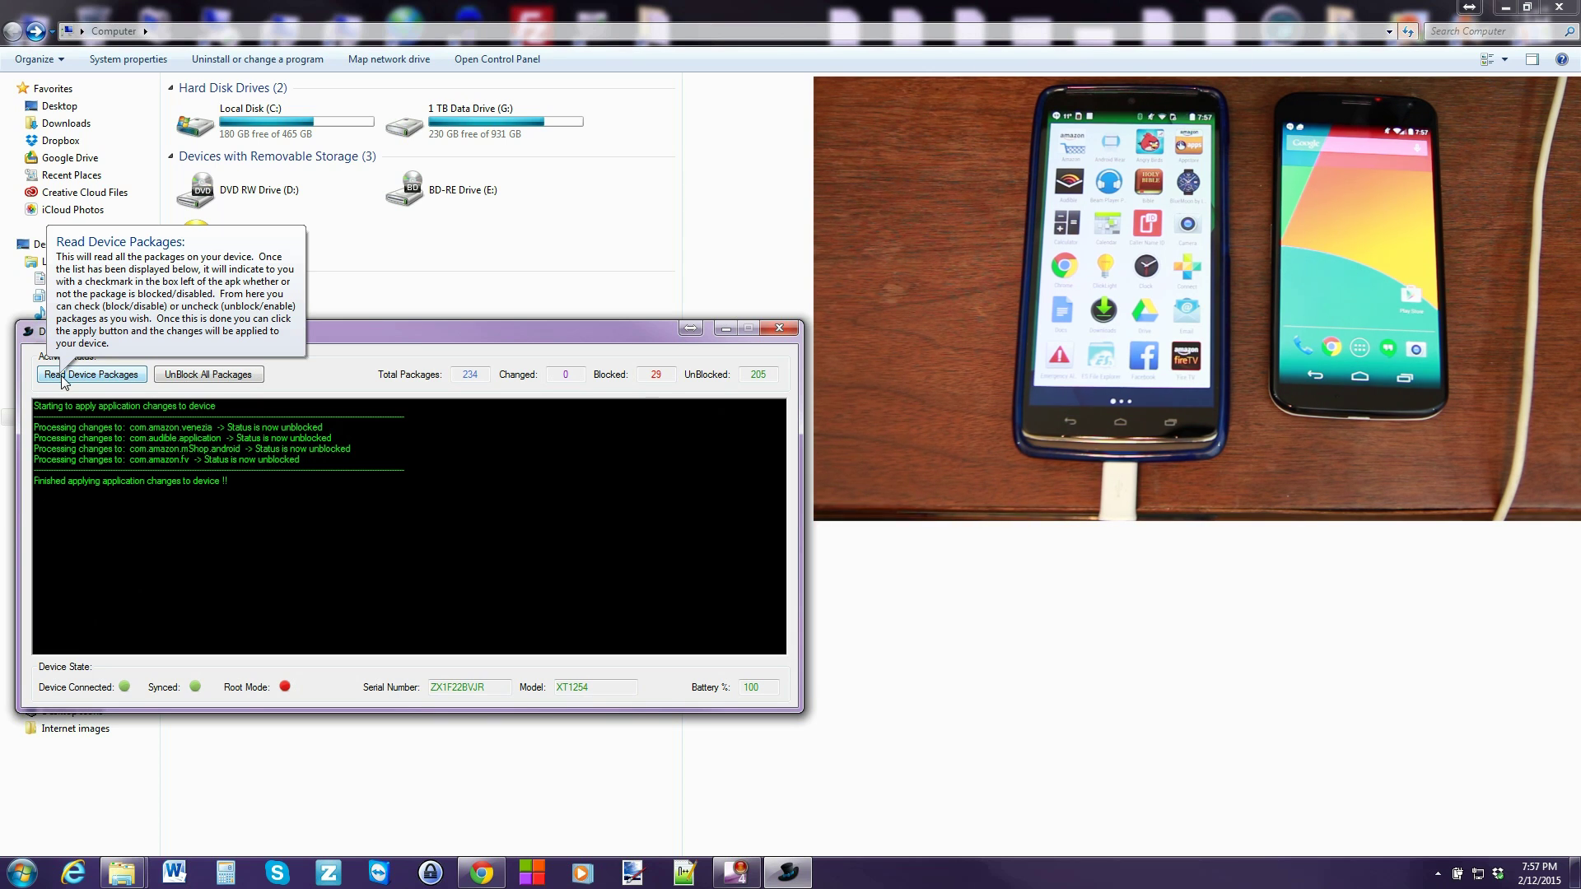
Reload the package list, re-tick Amazon_Appstore, Audible, Mobile and Widget, and apply
click(79, 378)
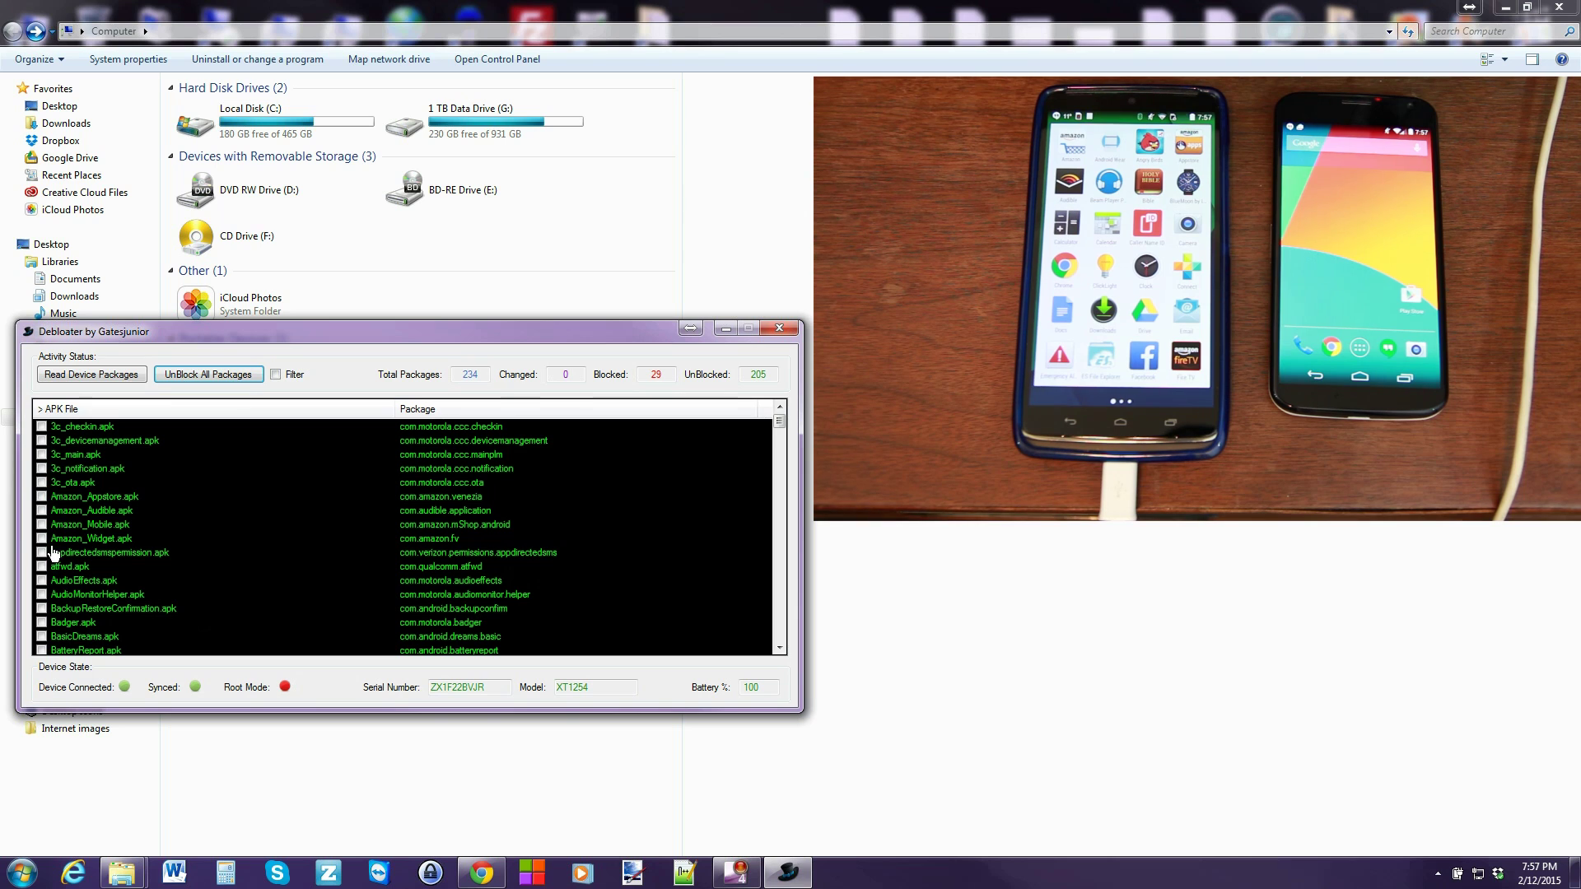
click(42, 496)
click(42, 510)
click(42, 525)
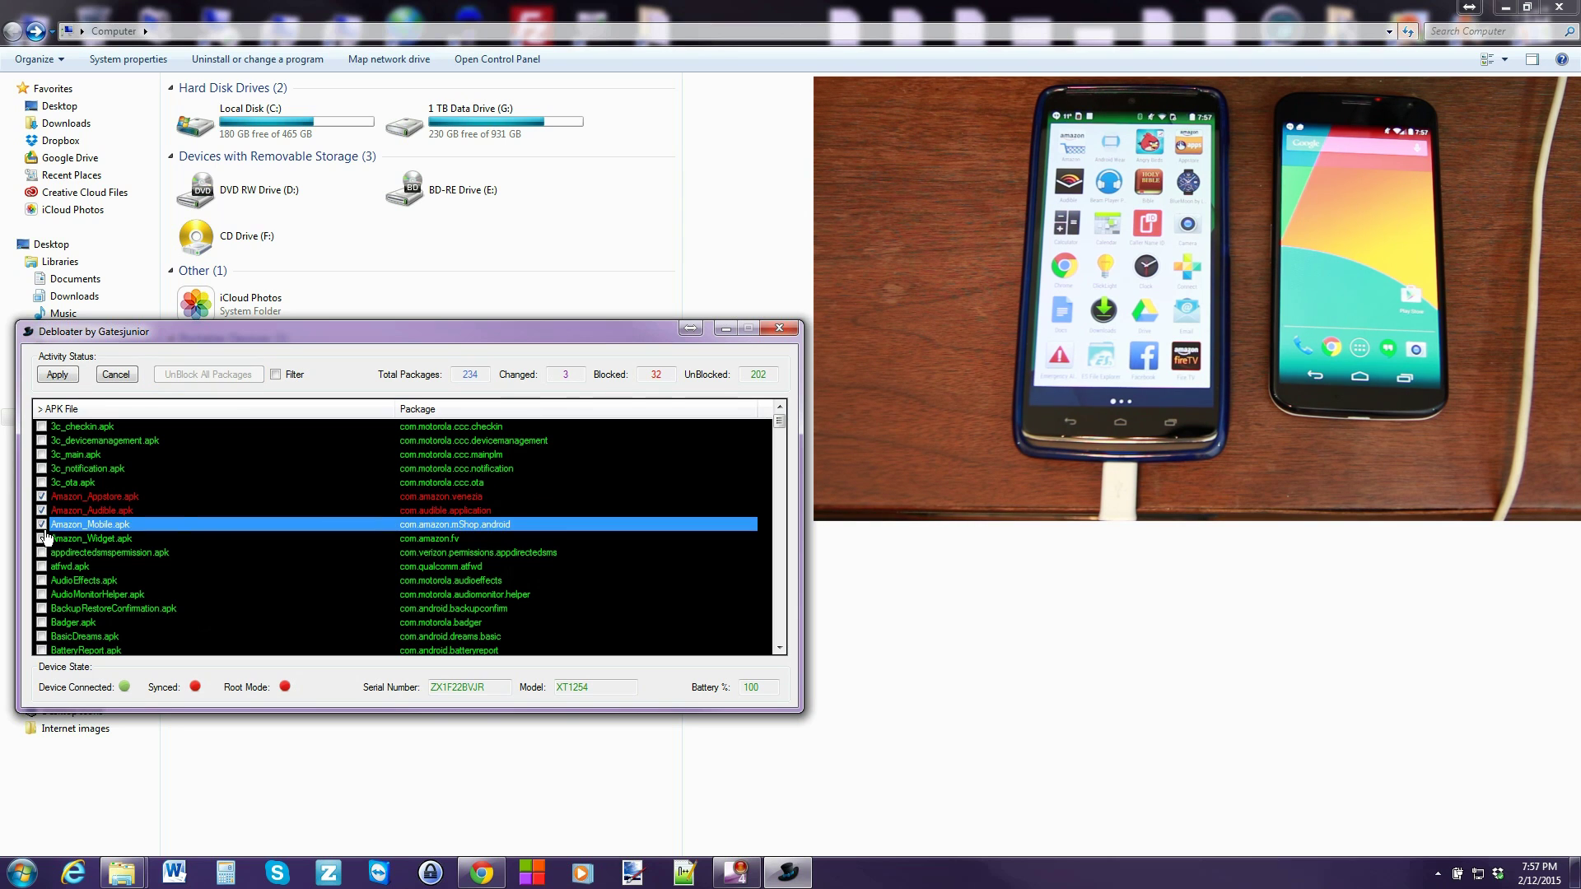
click(42, 538)
click(64, 378)
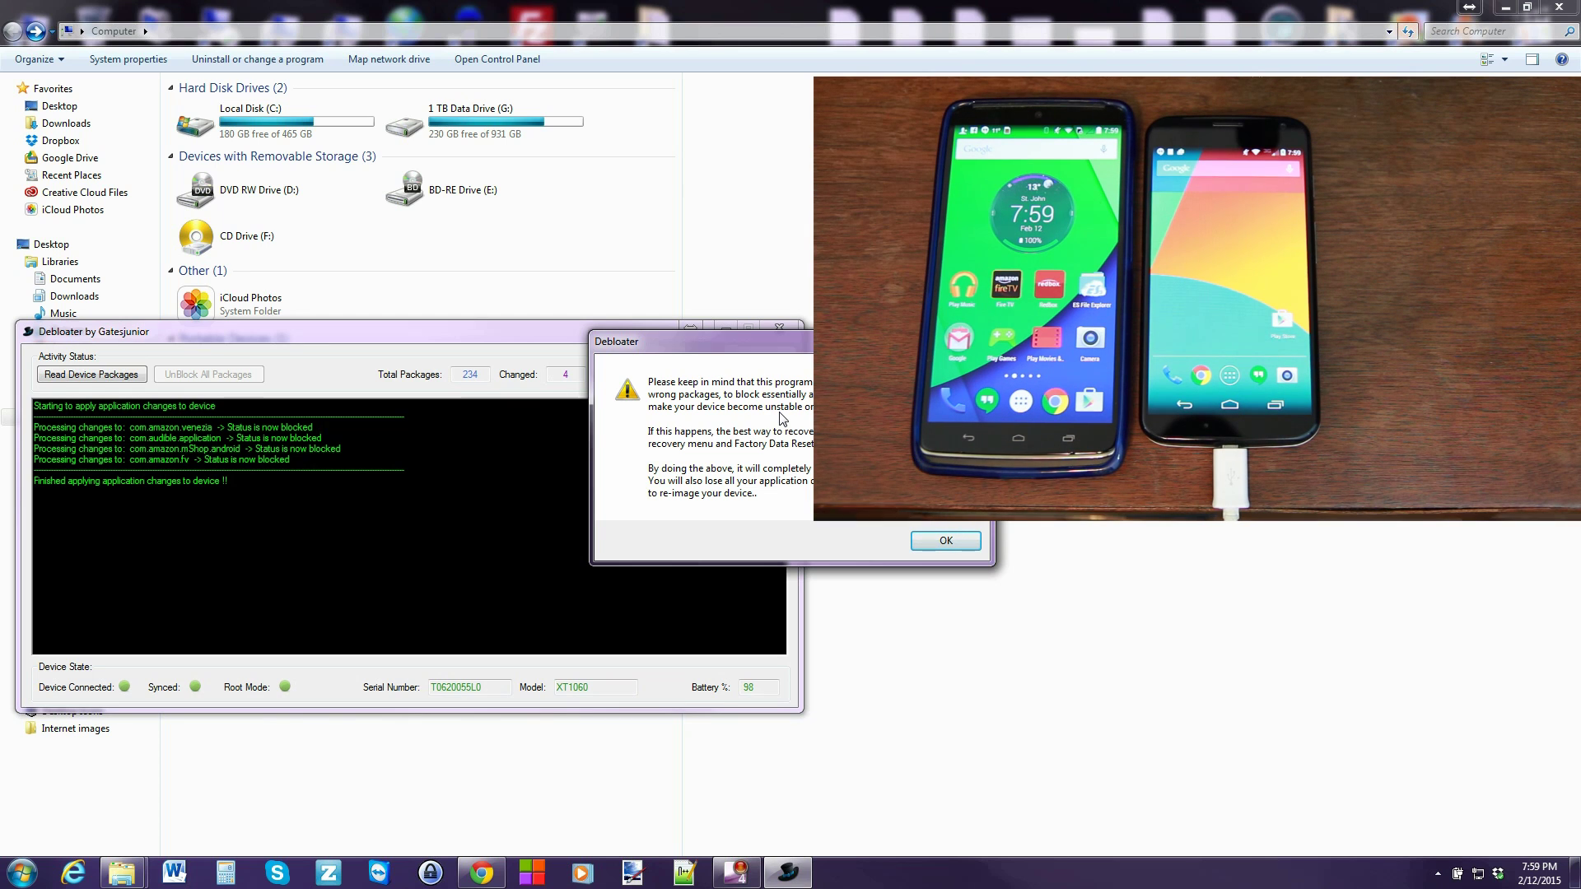
Dismiss the instability warning for the XT1060 phone, leaving 33 blocked and 201 unblocked packages
click(944, 541)
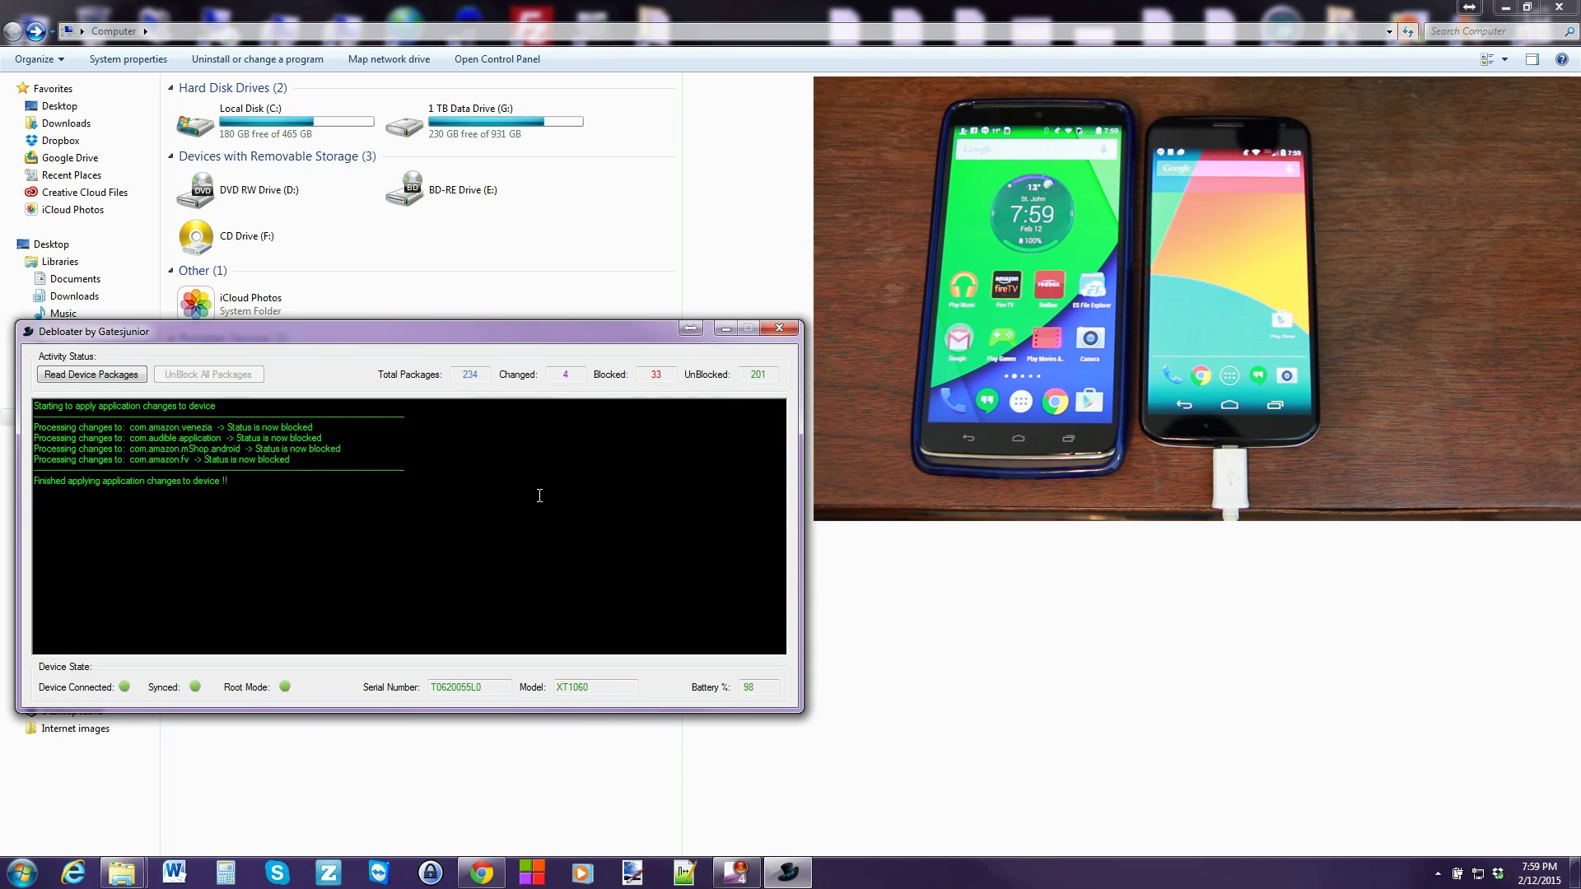
Read the XT1060 phone's package list: 190 packages, 2 blocked and 188 unblocked
click(78, 376)
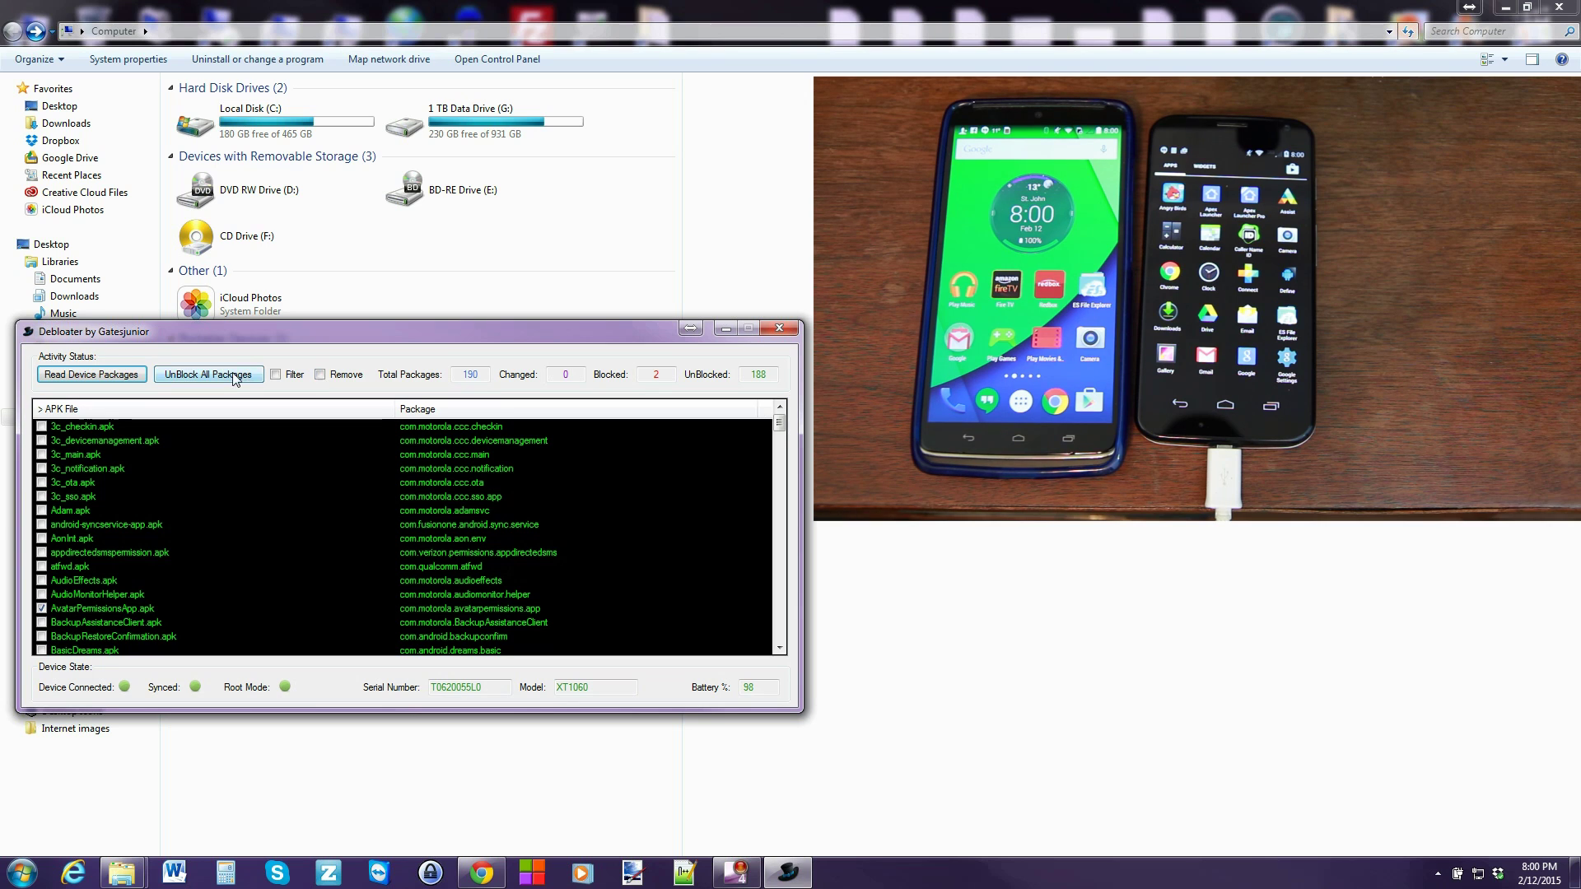
Turn on filtering and filter the list by 'angry' so only com.rovio.angrybirds shows
click(276, 375)
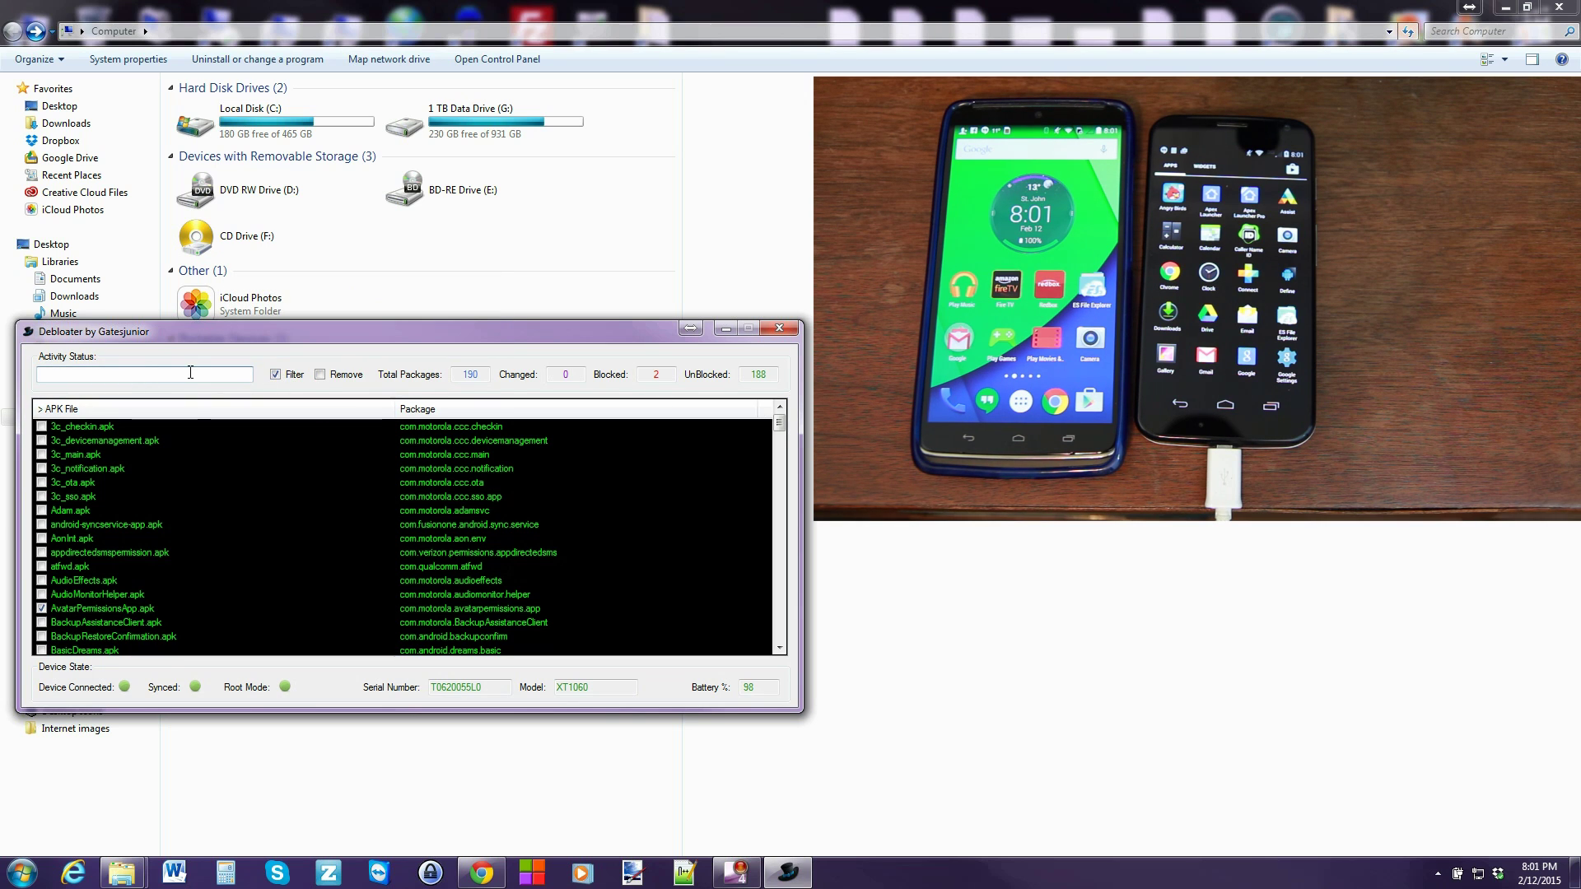
click(190, 373)
text(de)
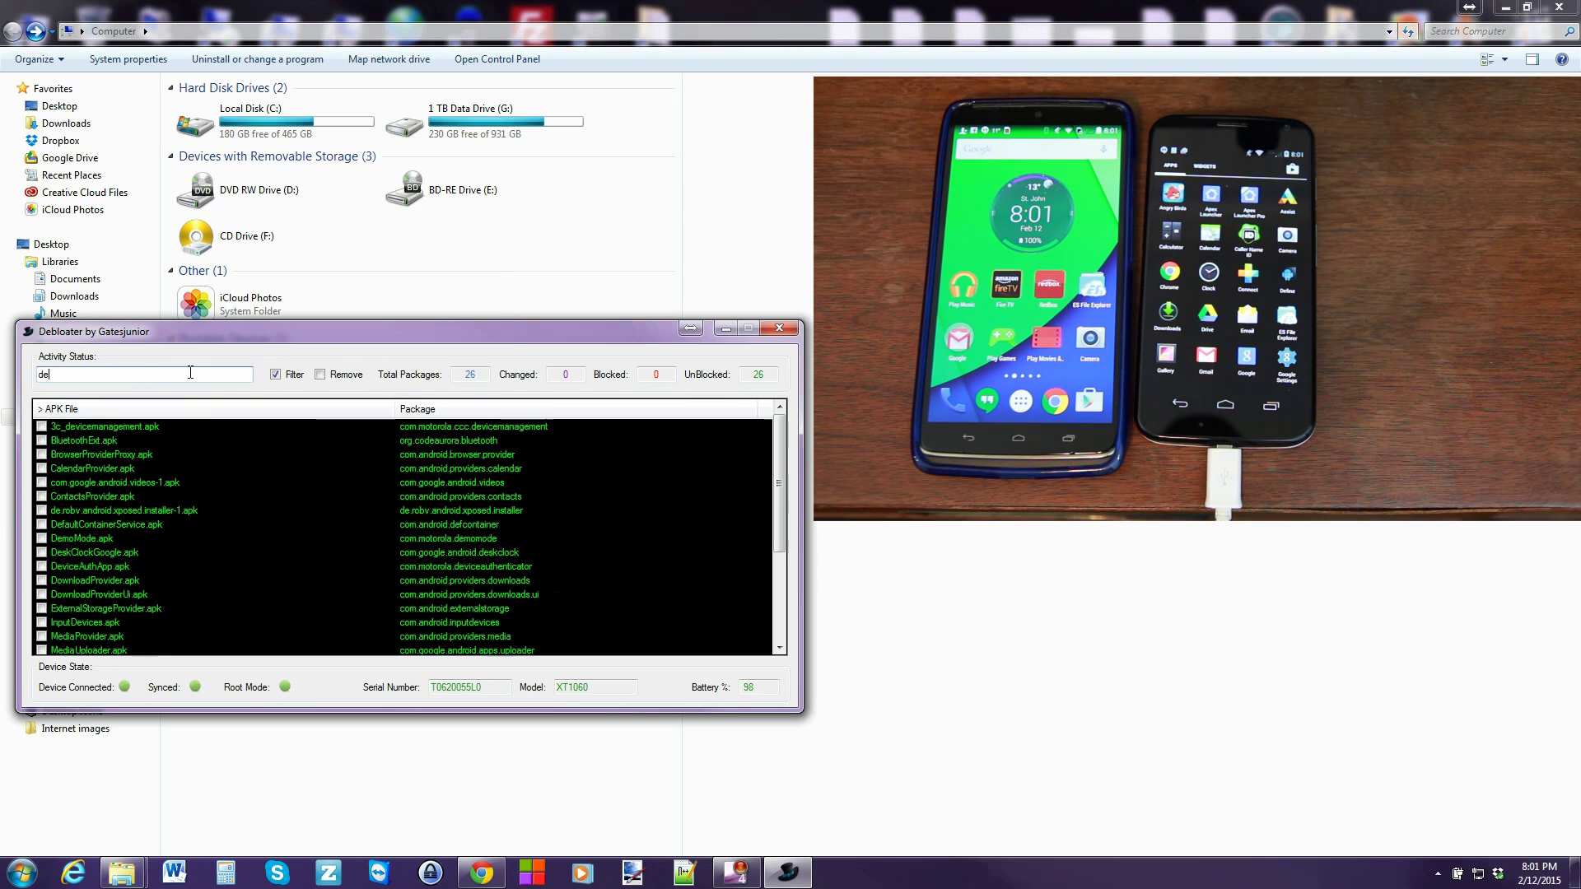
text(f)
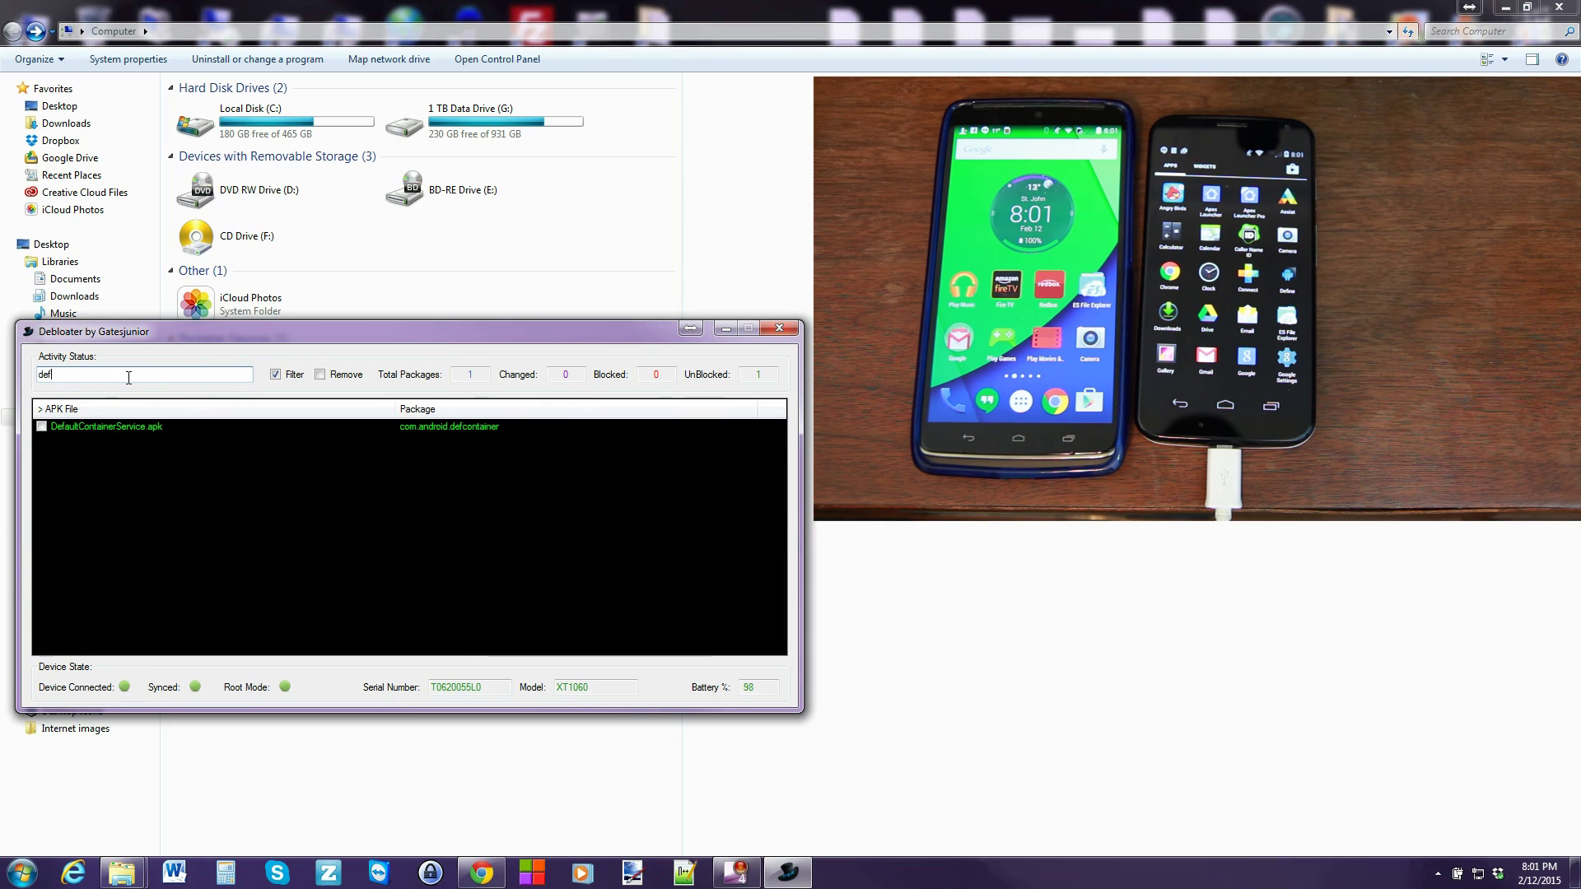
key(BackSpace)
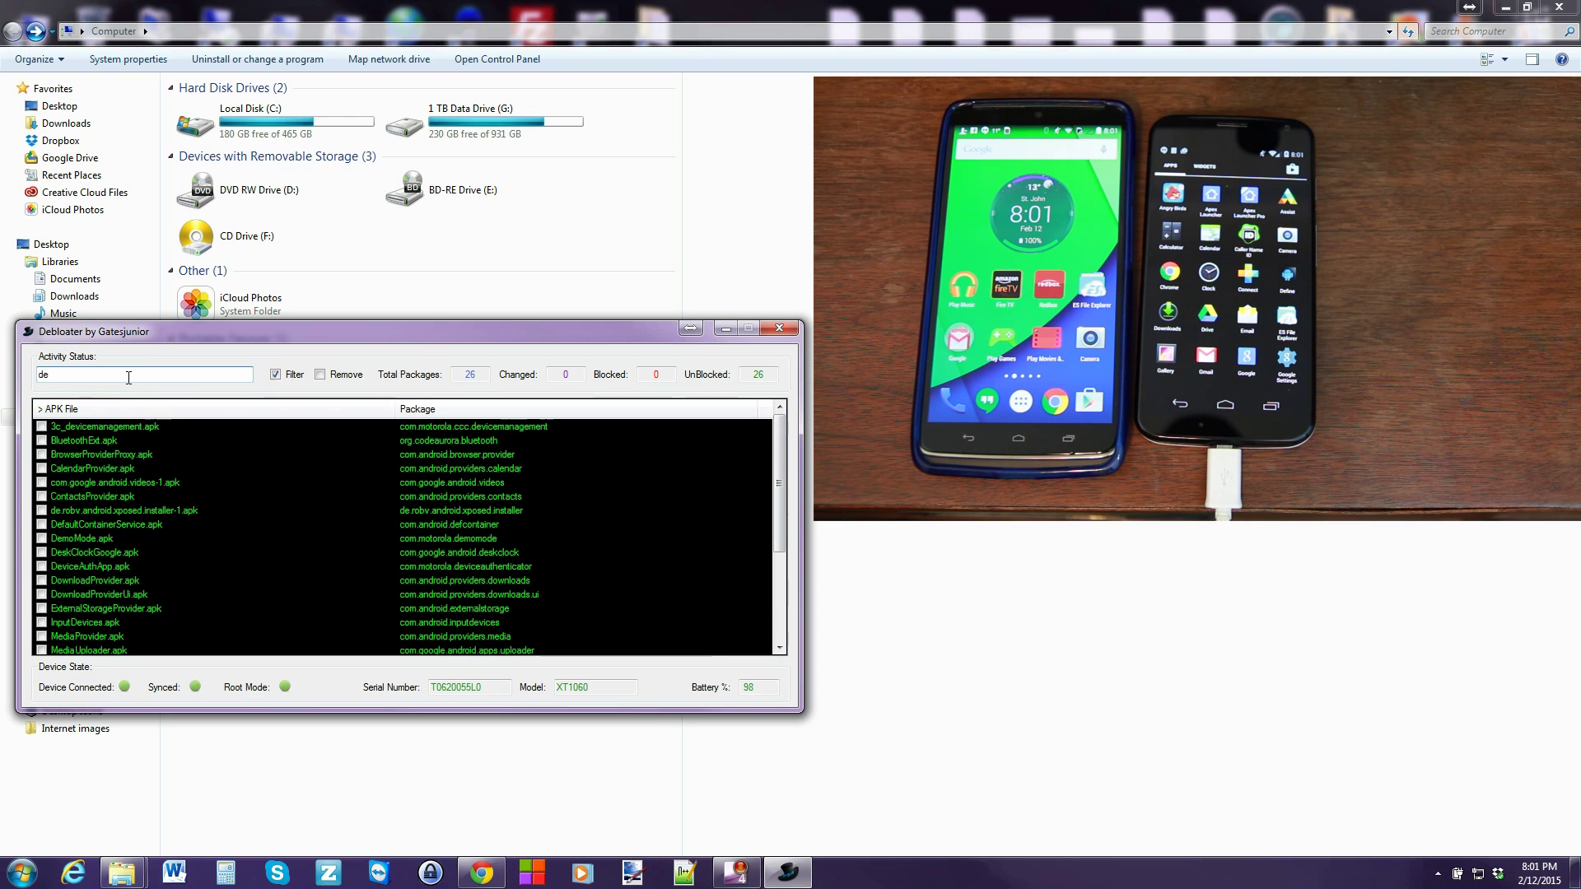
key(BackSpace)
key(BackSpace)
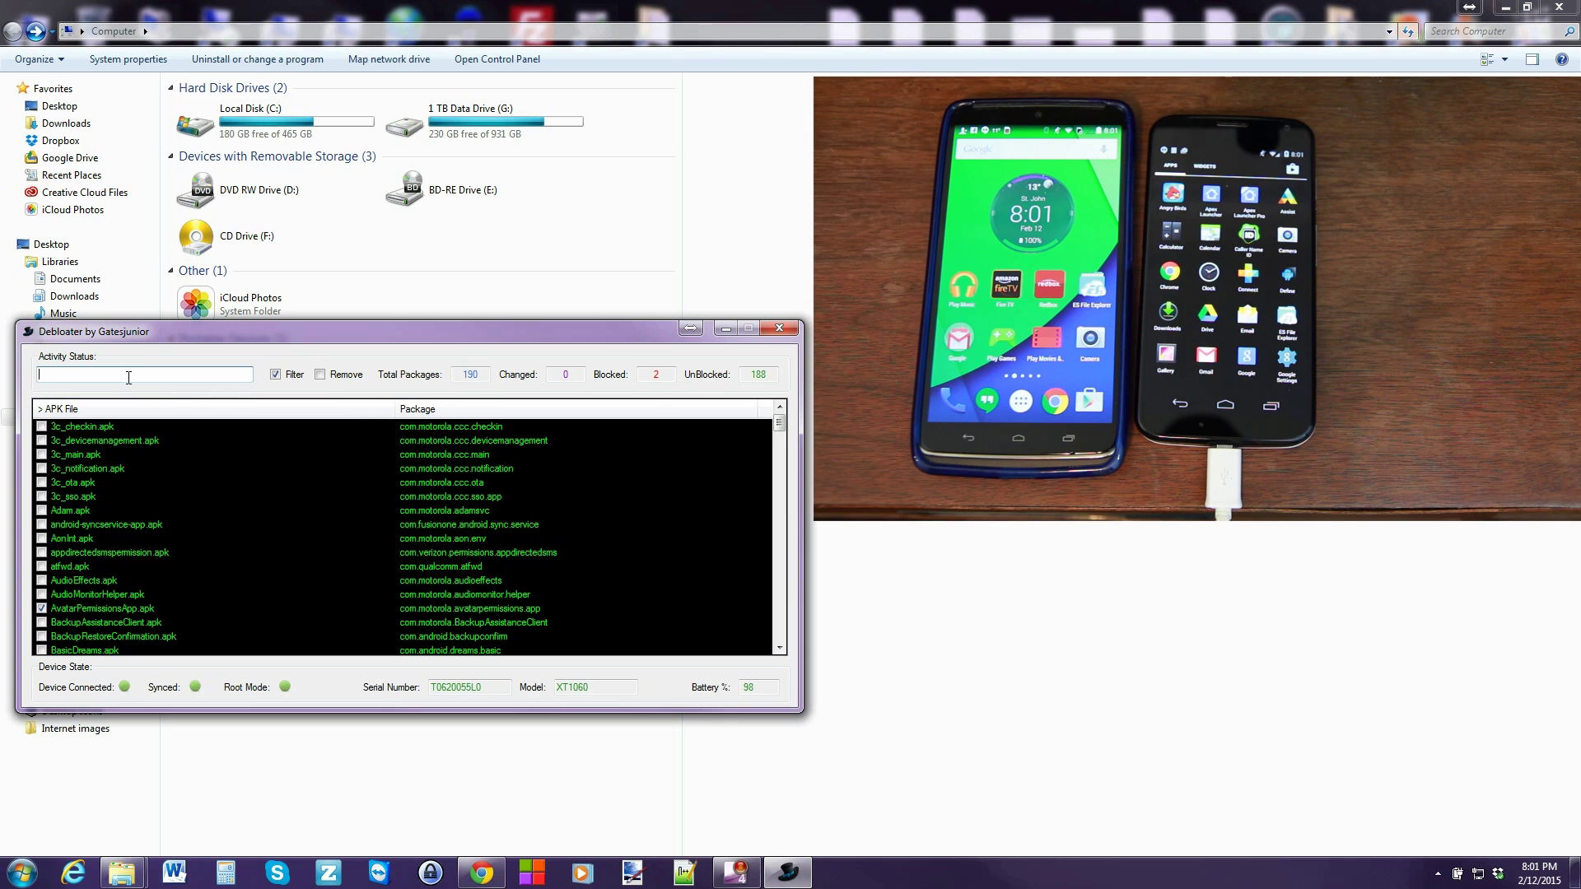
text(angry)
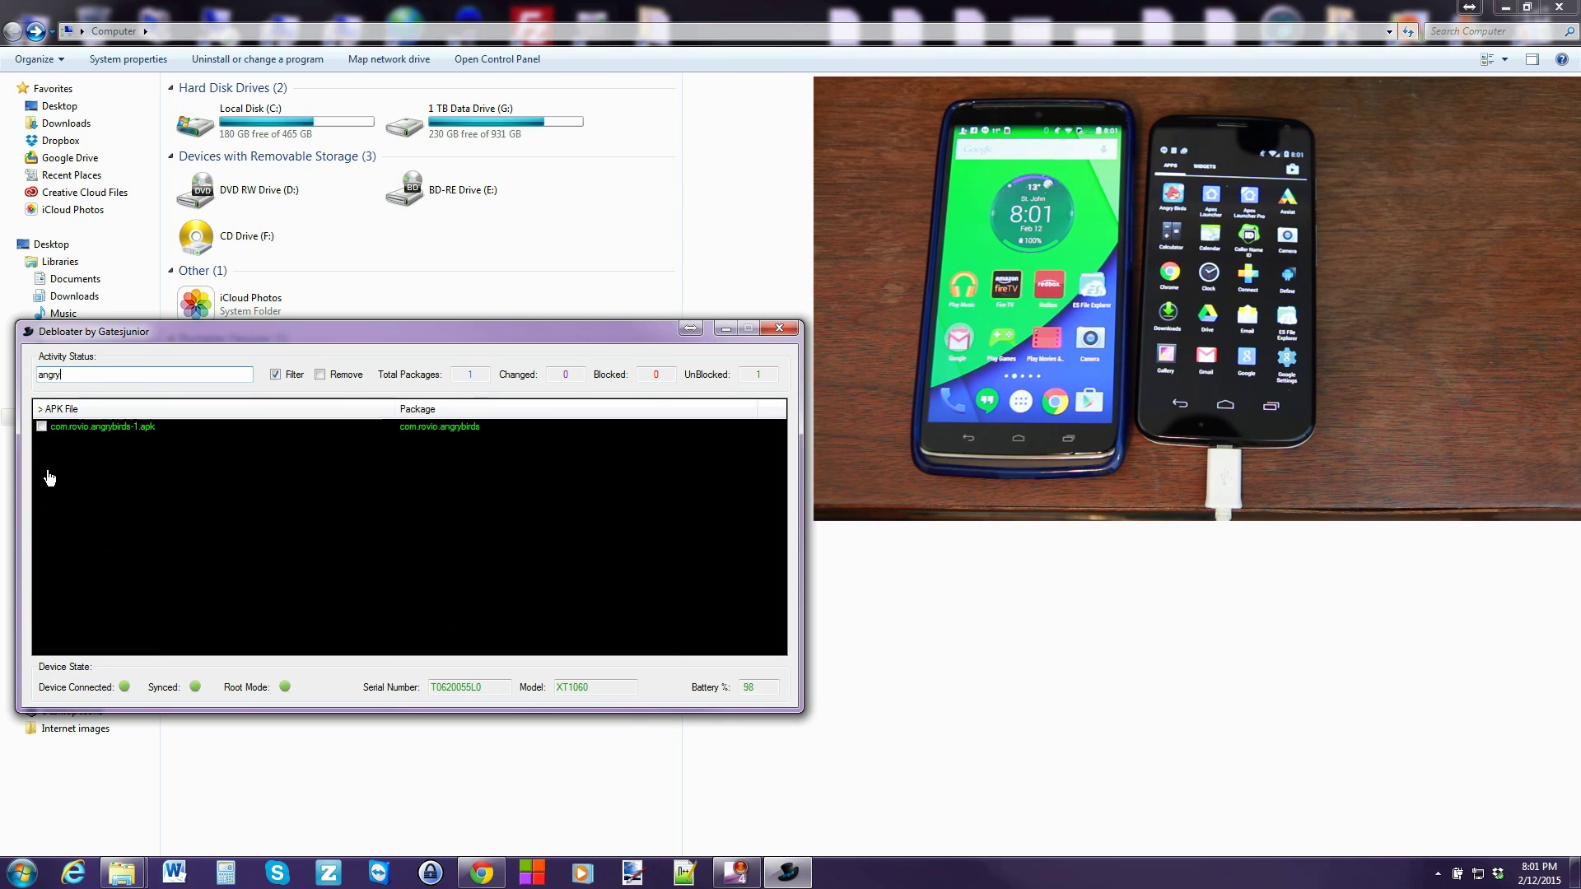
Mark com.rovio.angrybirds for blocking and full removal, accepting the root delete confirmation
click(42, 428)
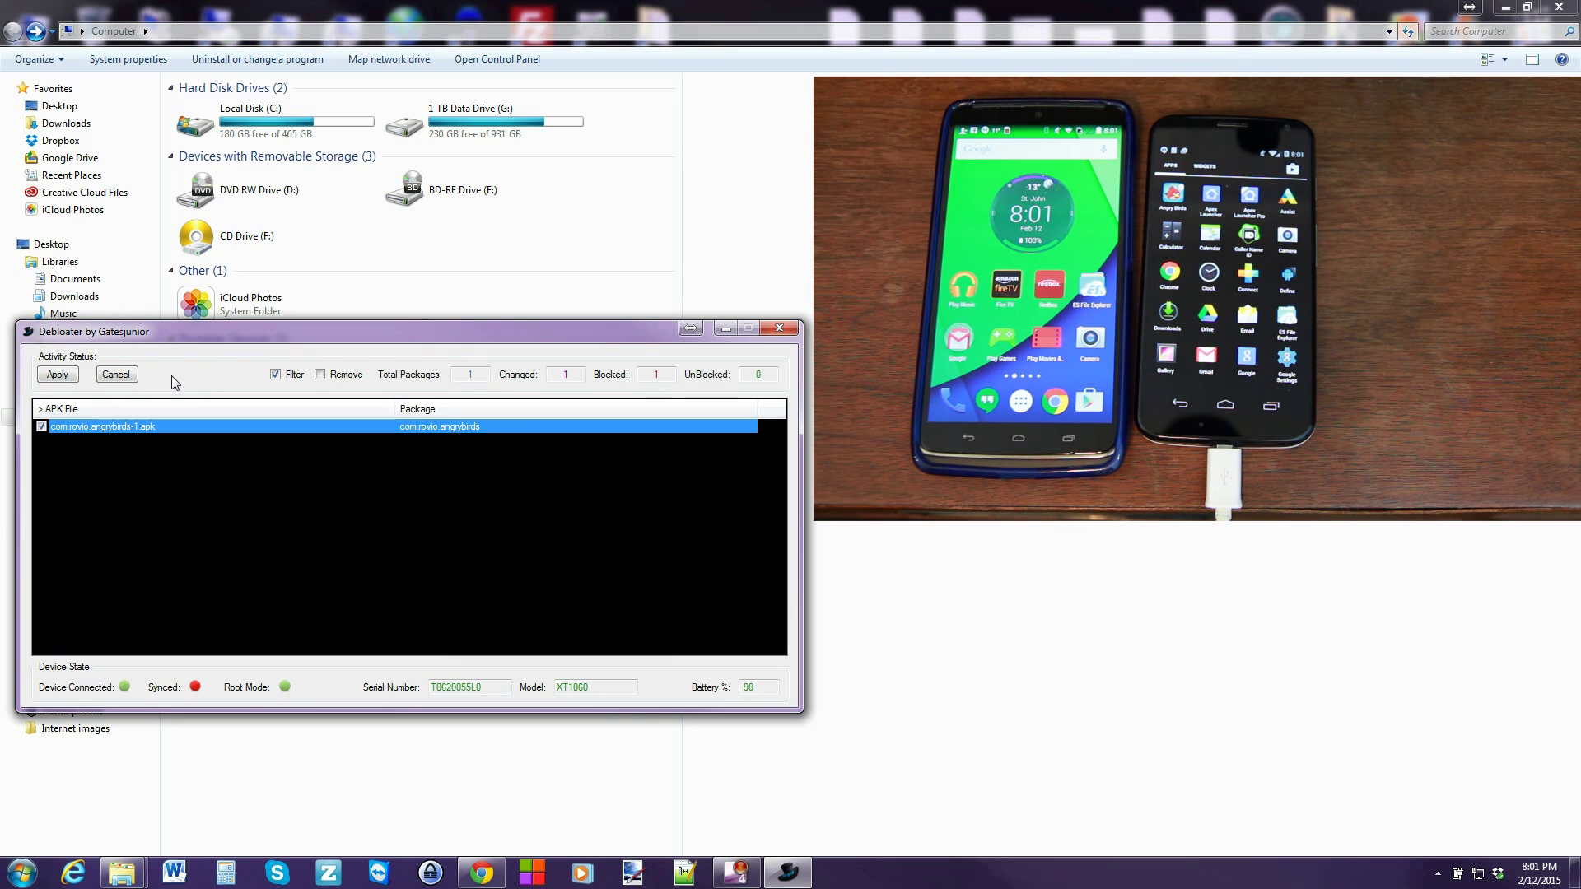
click(320, 375)
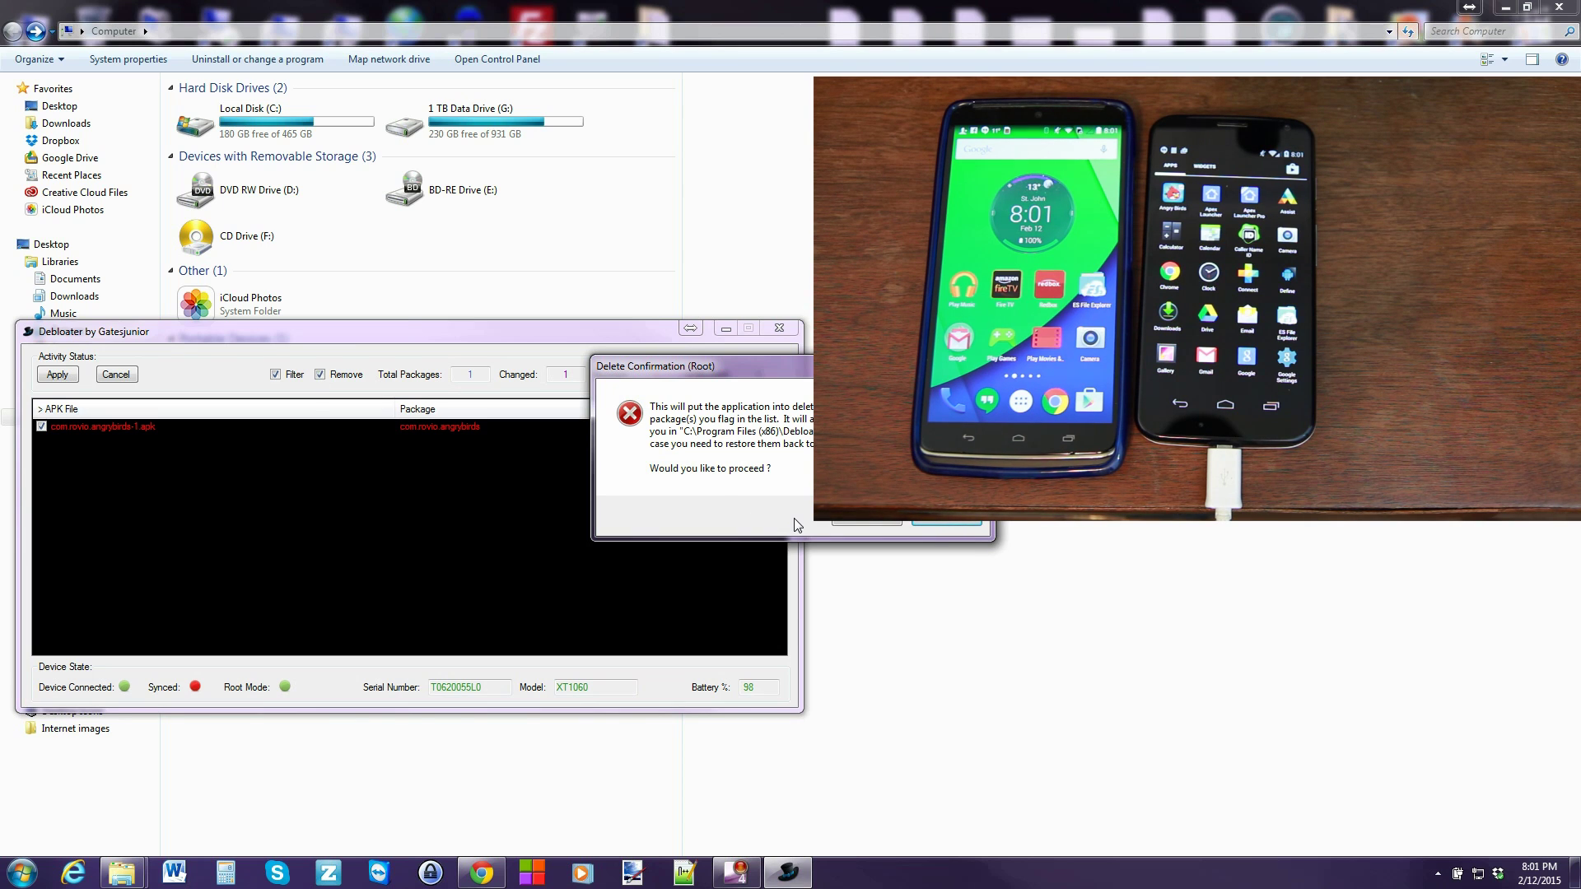
click(874, 524)
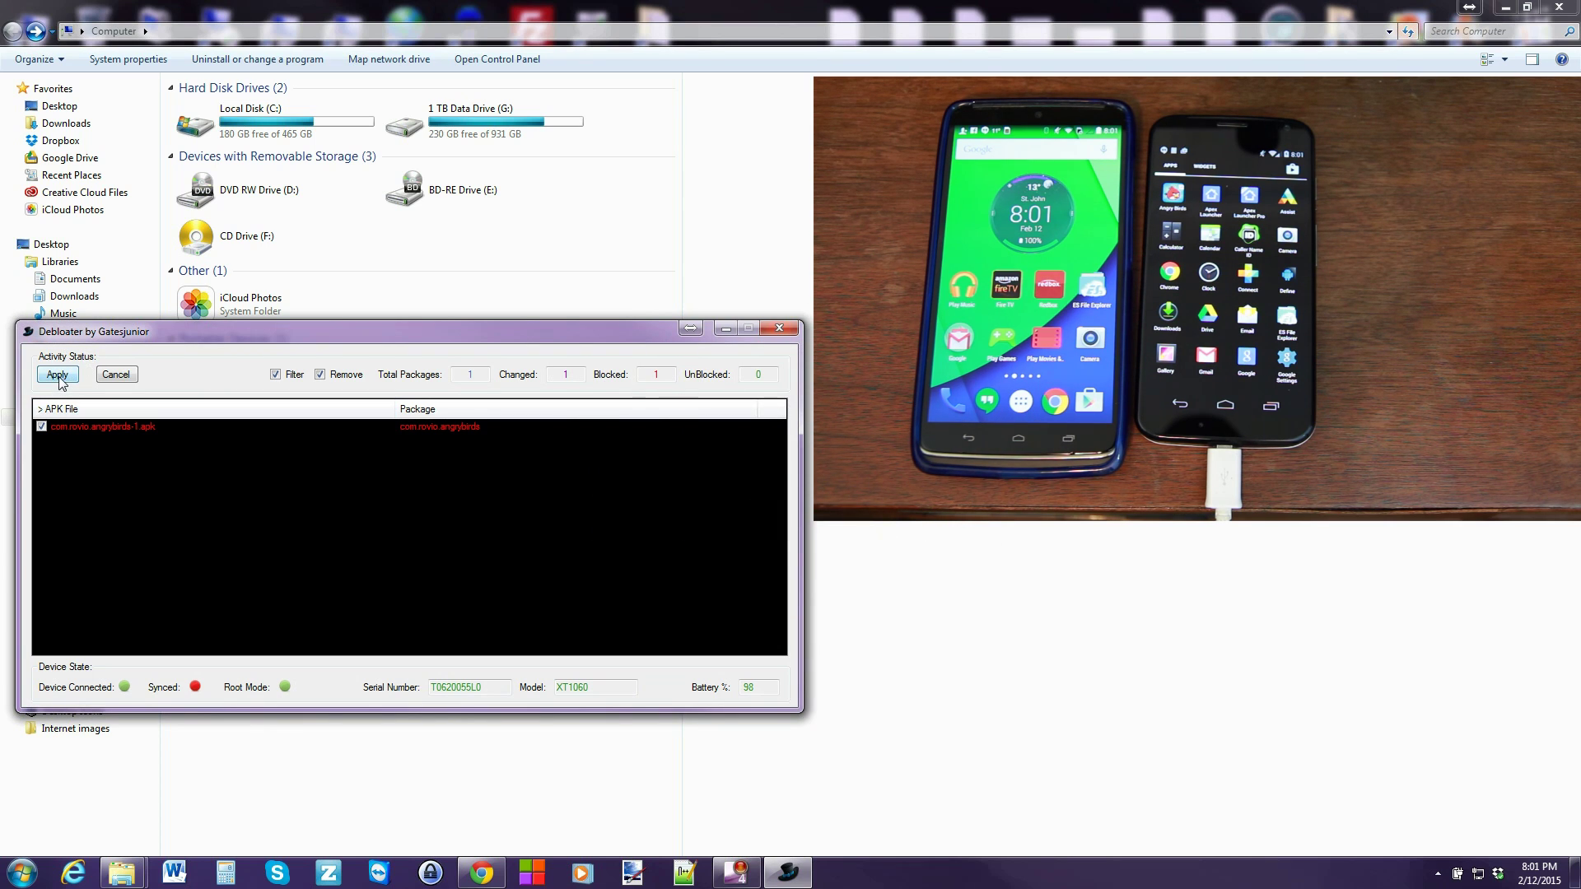
Apply the Angry Birds removal with backup, then reload the phone's 190-package list
click(57, 375)
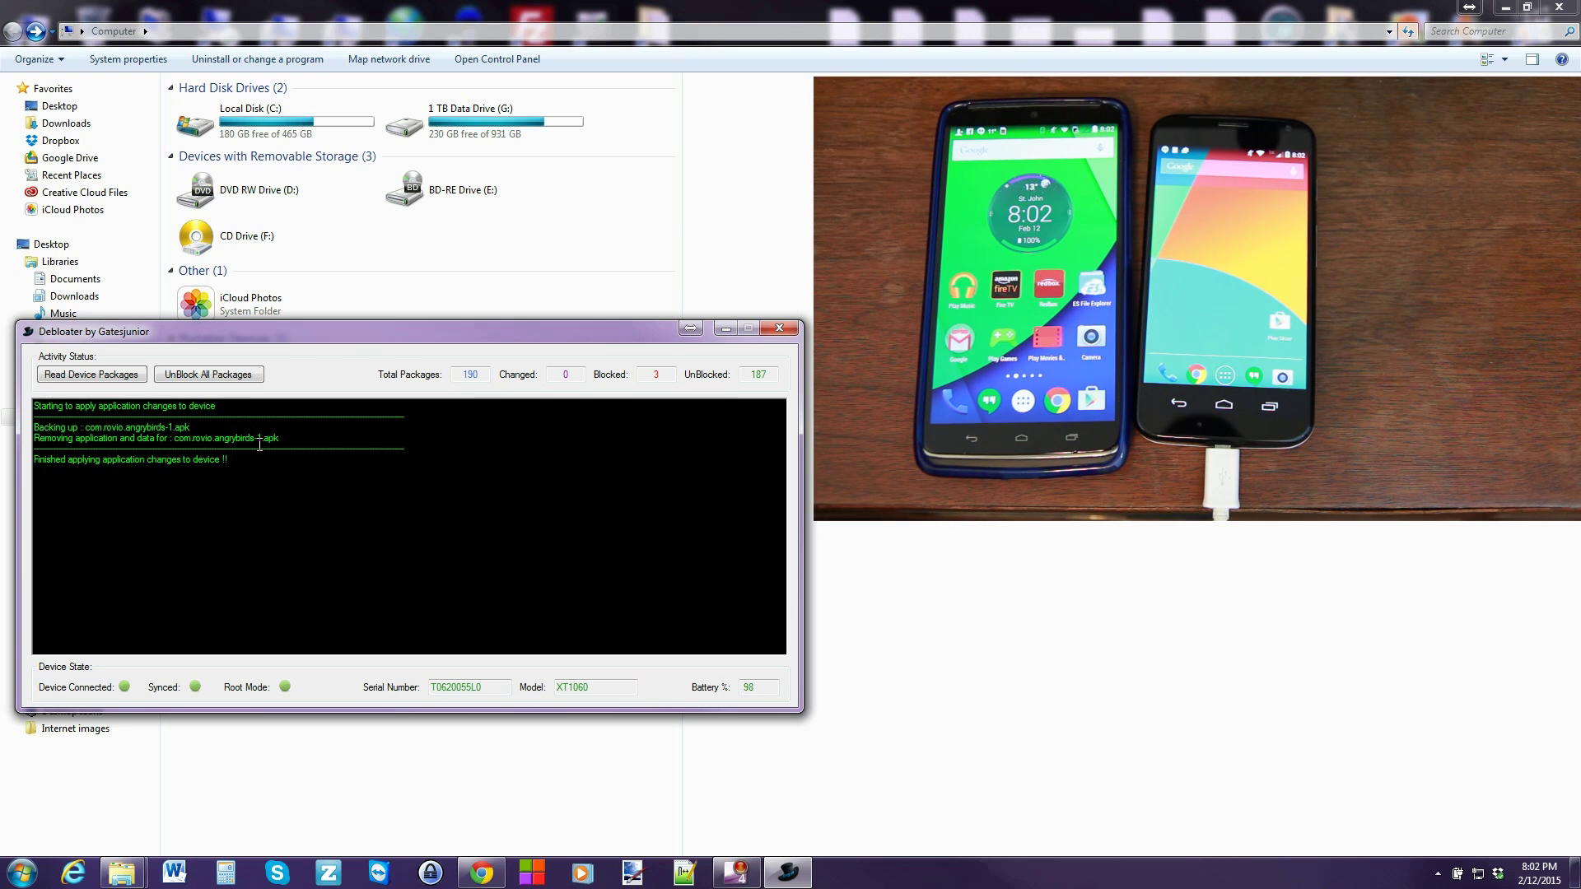
click(79, 381)
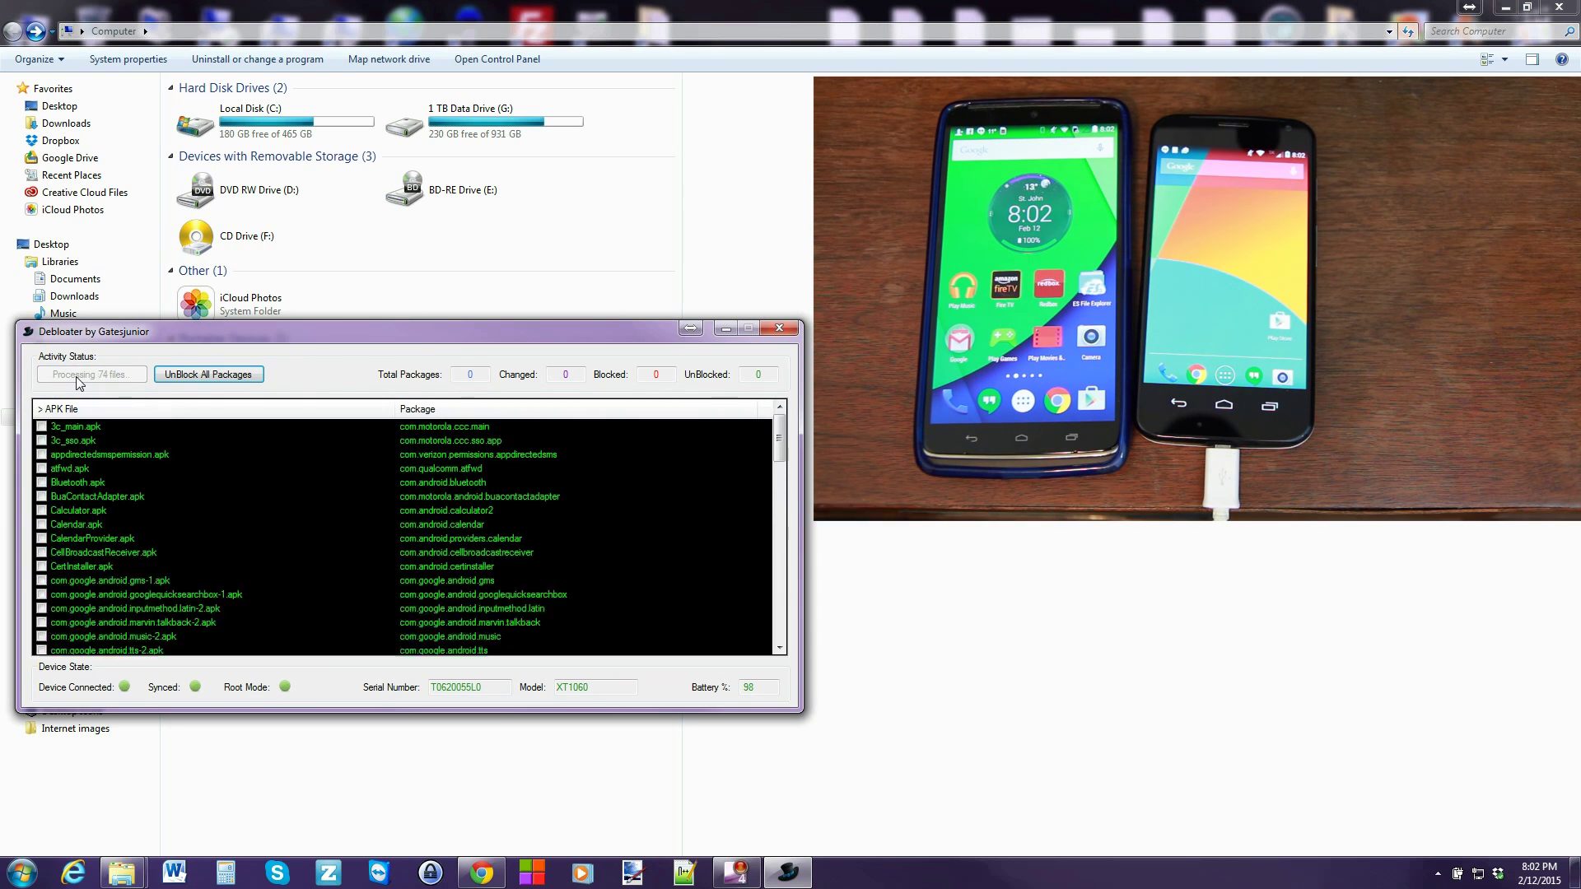
Minimize Debloater and browse to C:\Program Files (x86)\Debloater\Debloater\Backup
click(726, 329)
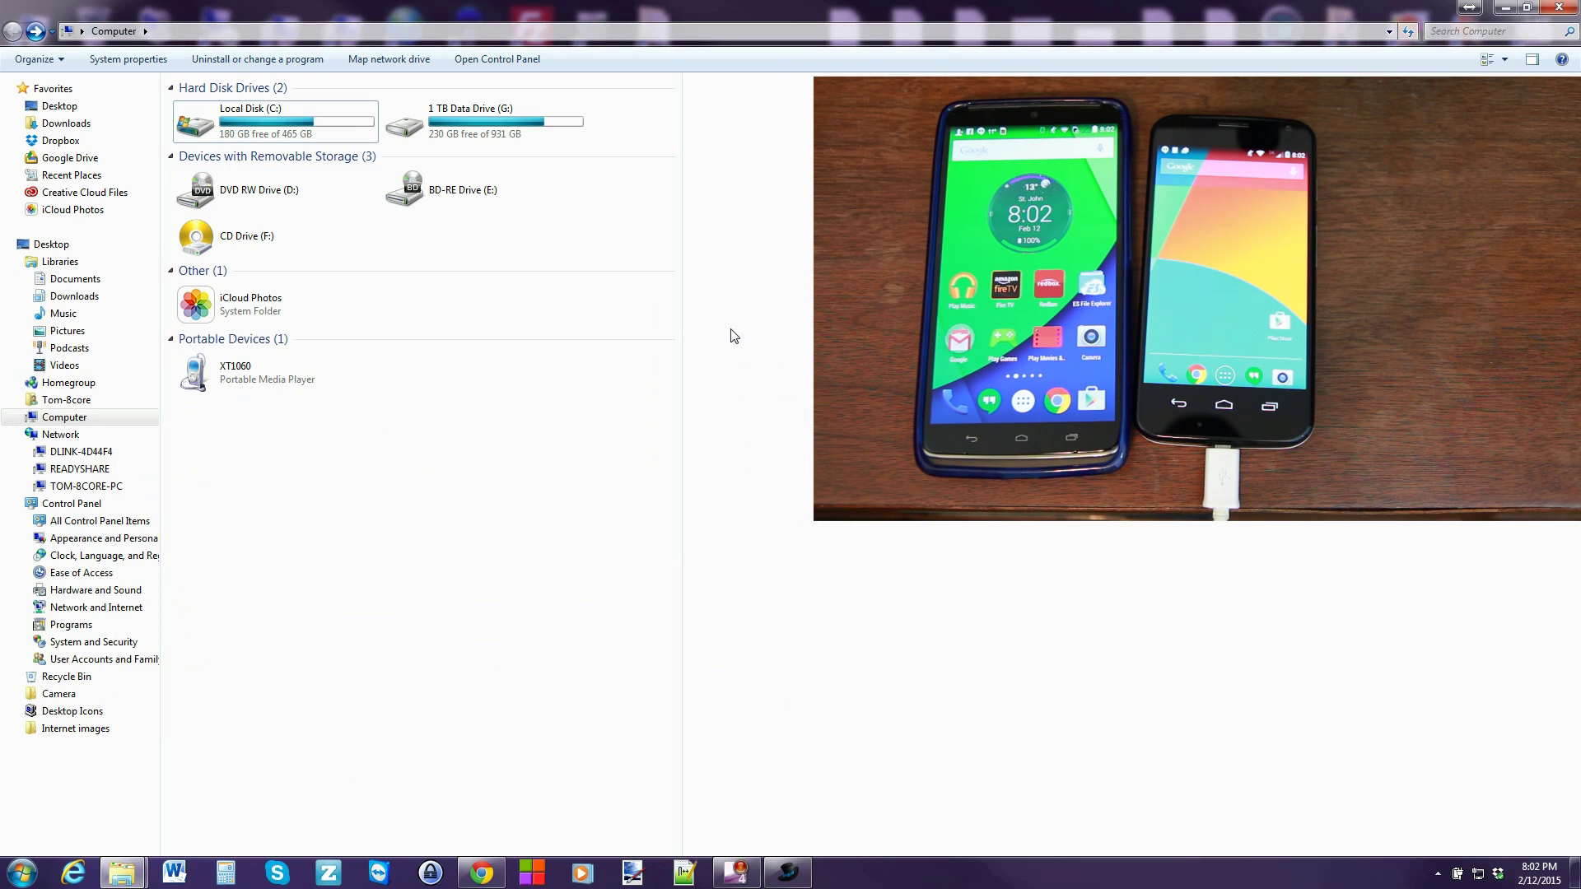
double_click(280, 122)
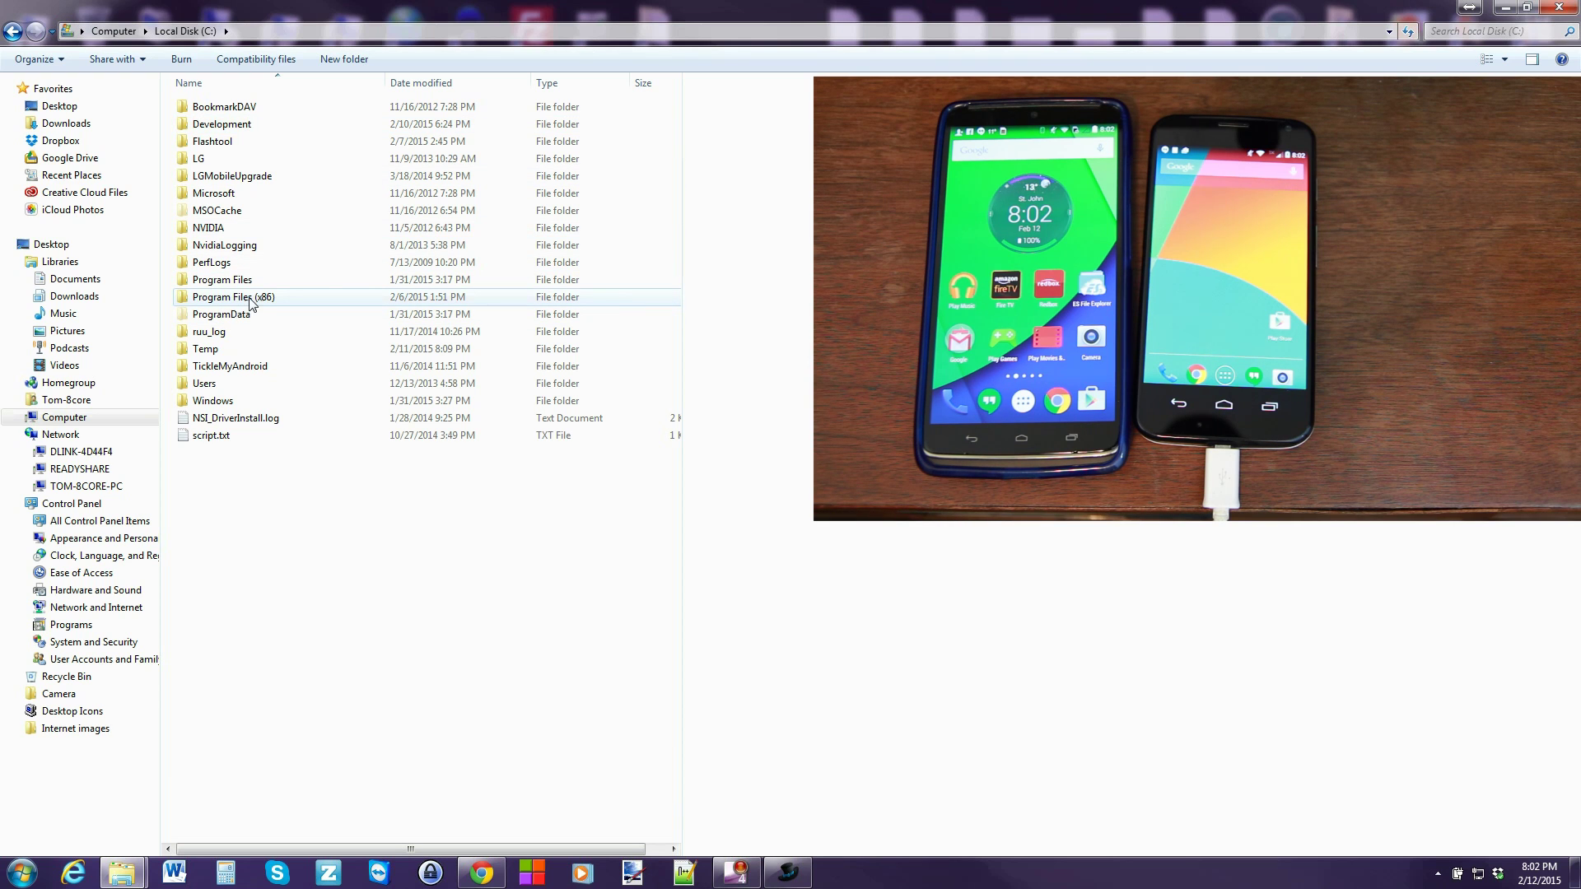
click(277, 302)
double_click(278, 302)
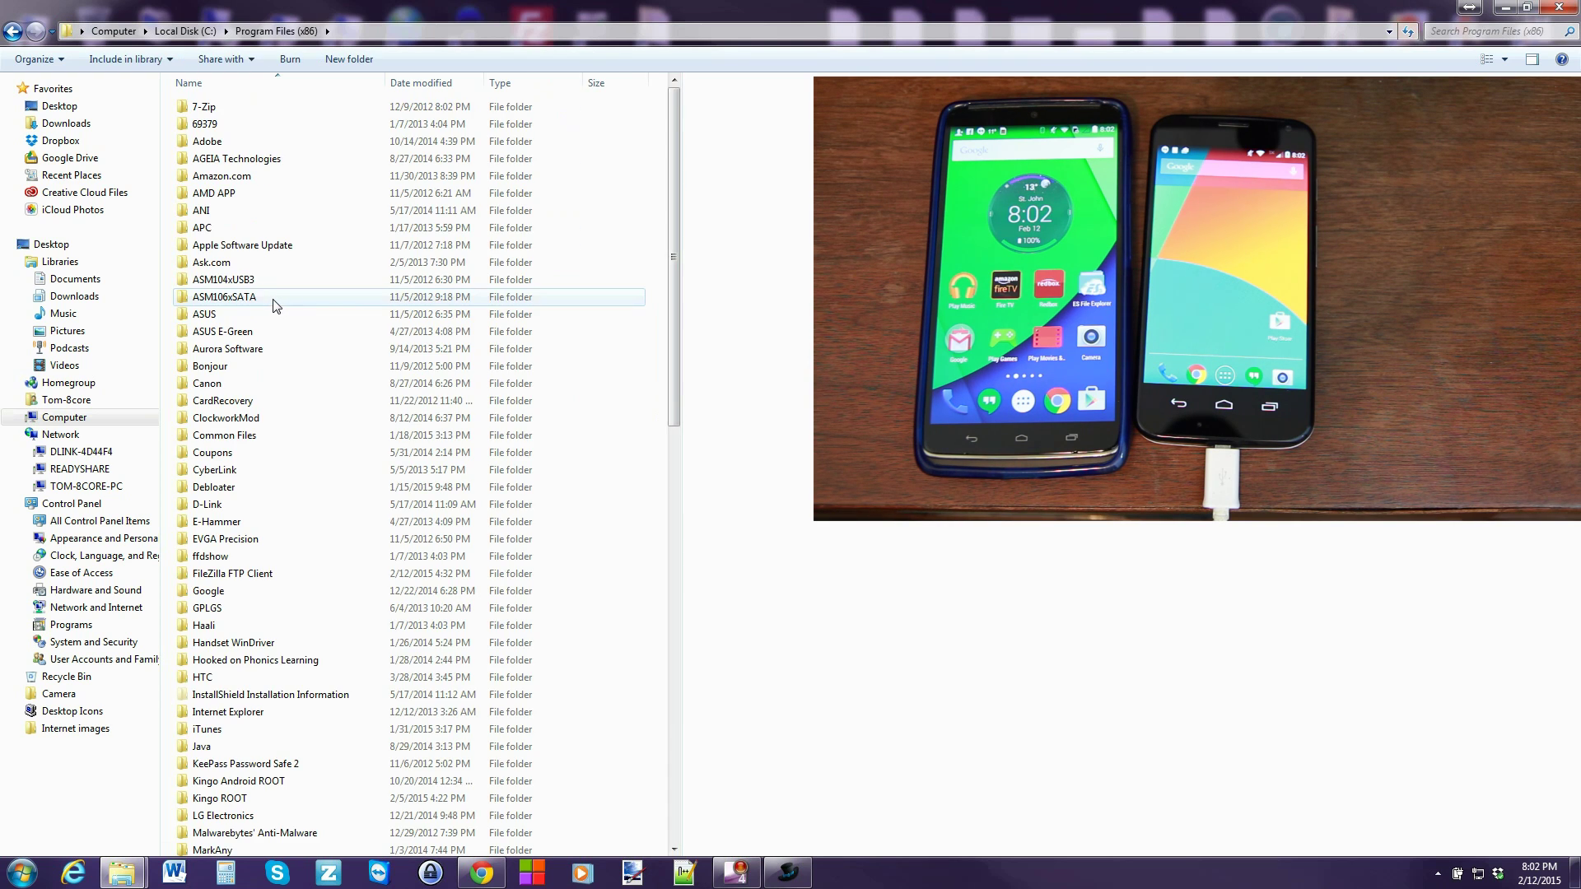
click(222, 492)
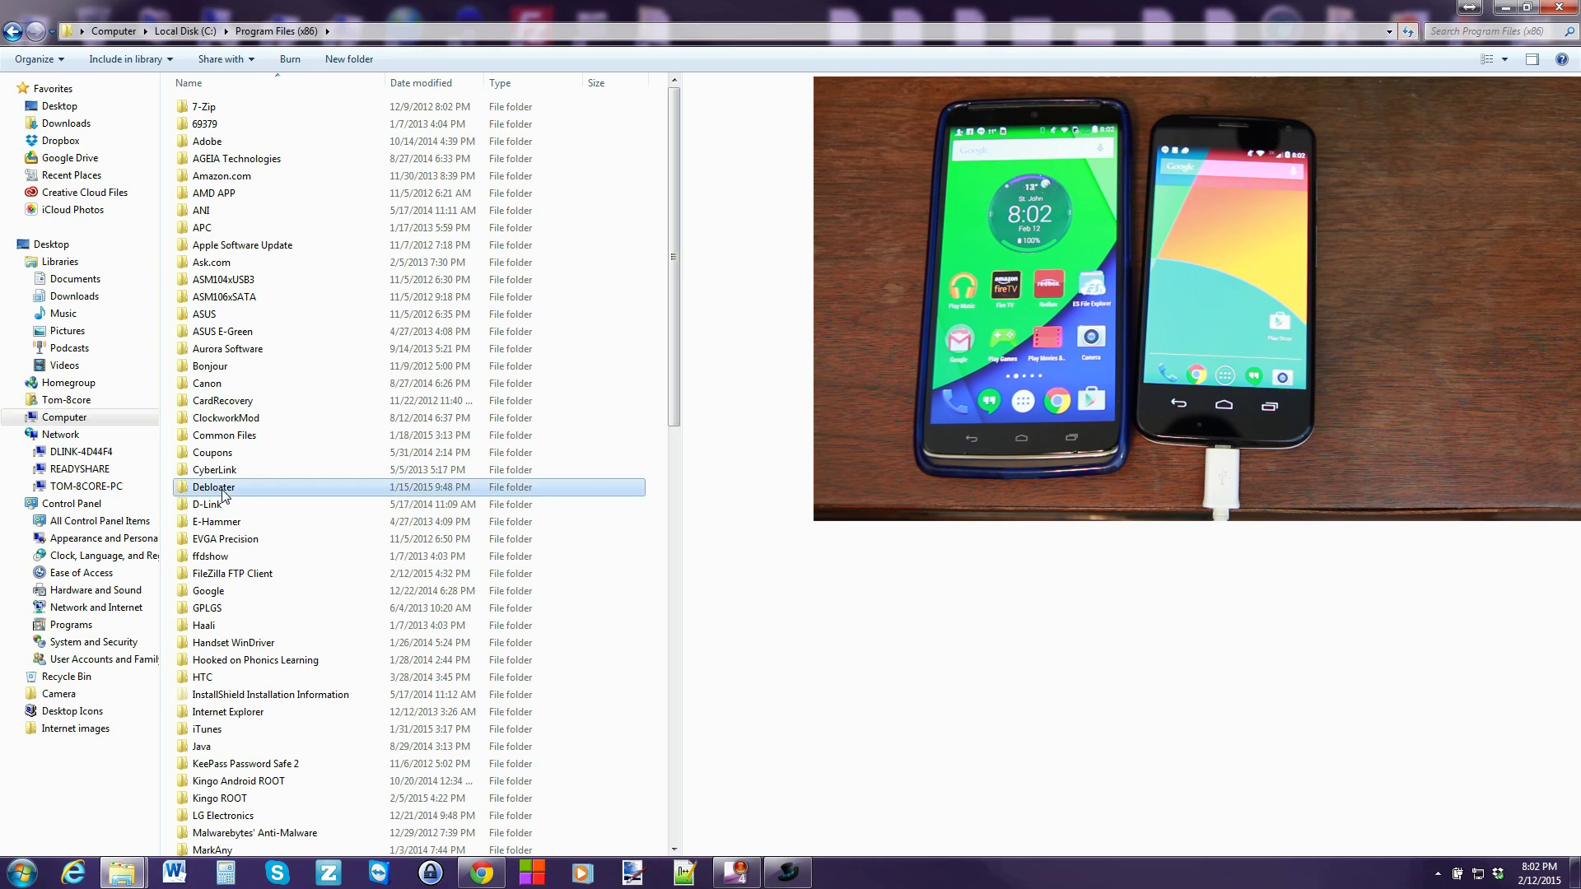
double_click(222, 490)
double_click(224, 114)
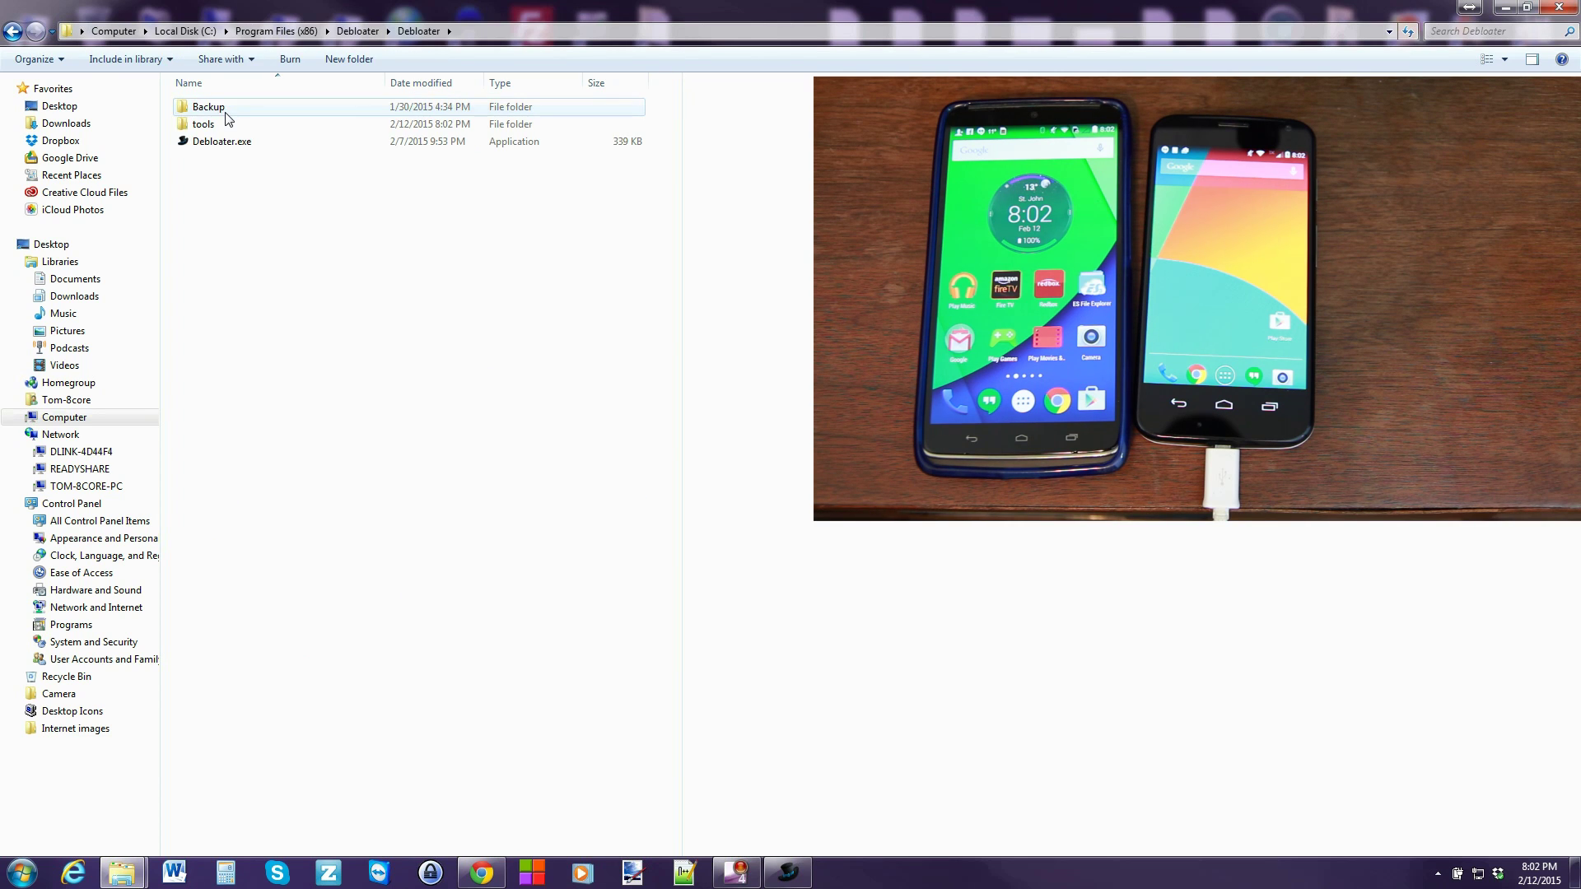
double_click(228, 118)
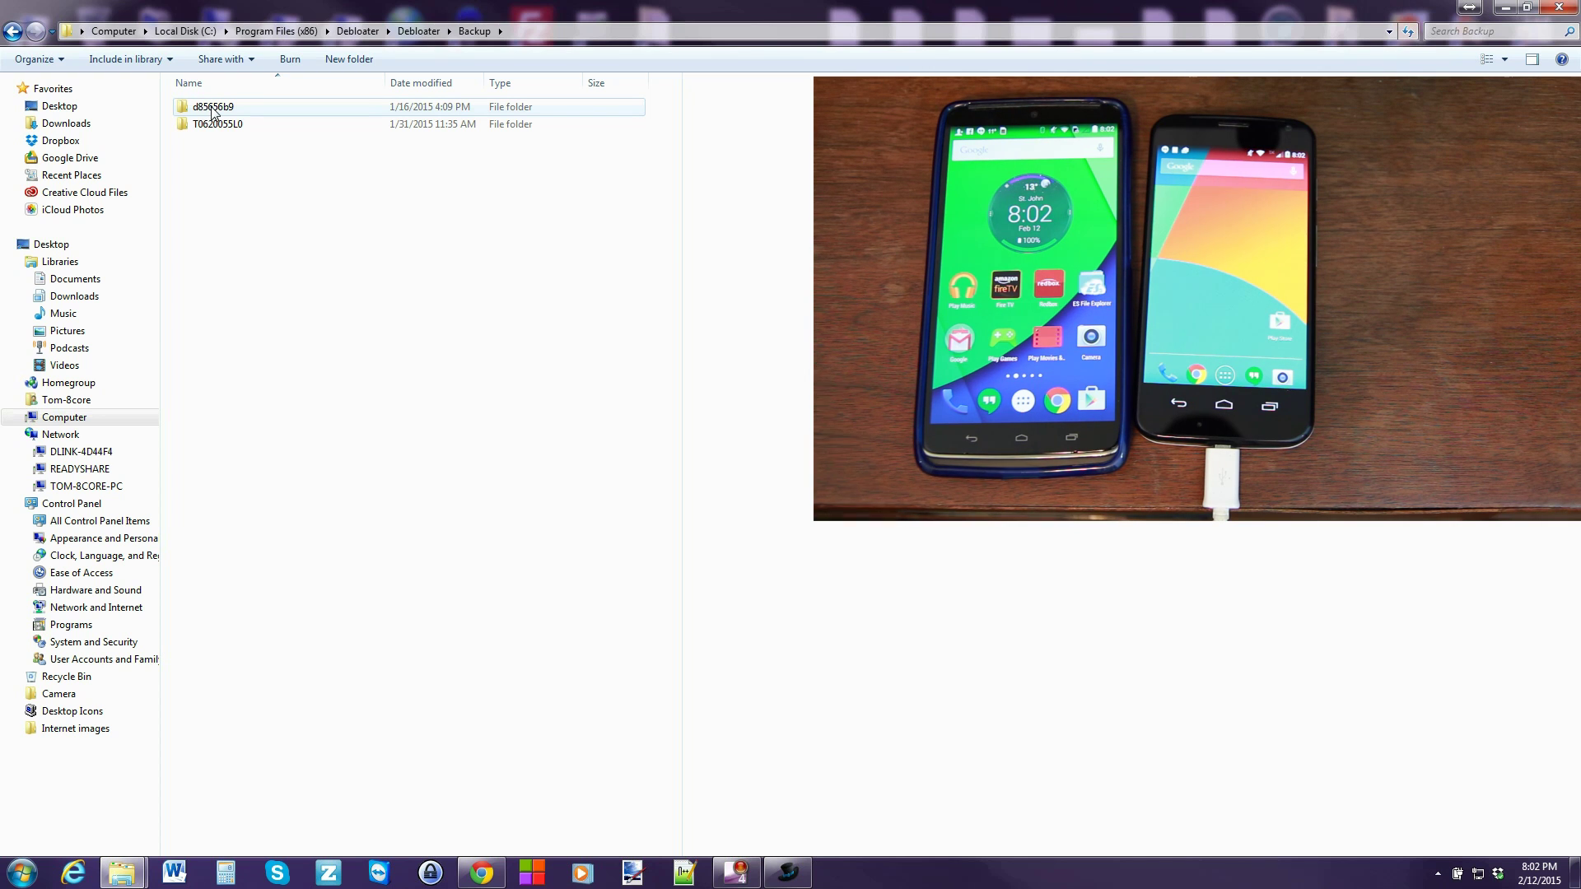
Check the phone's serial number in Debloater, close it, and select the matching backup folder
click(788, 872)
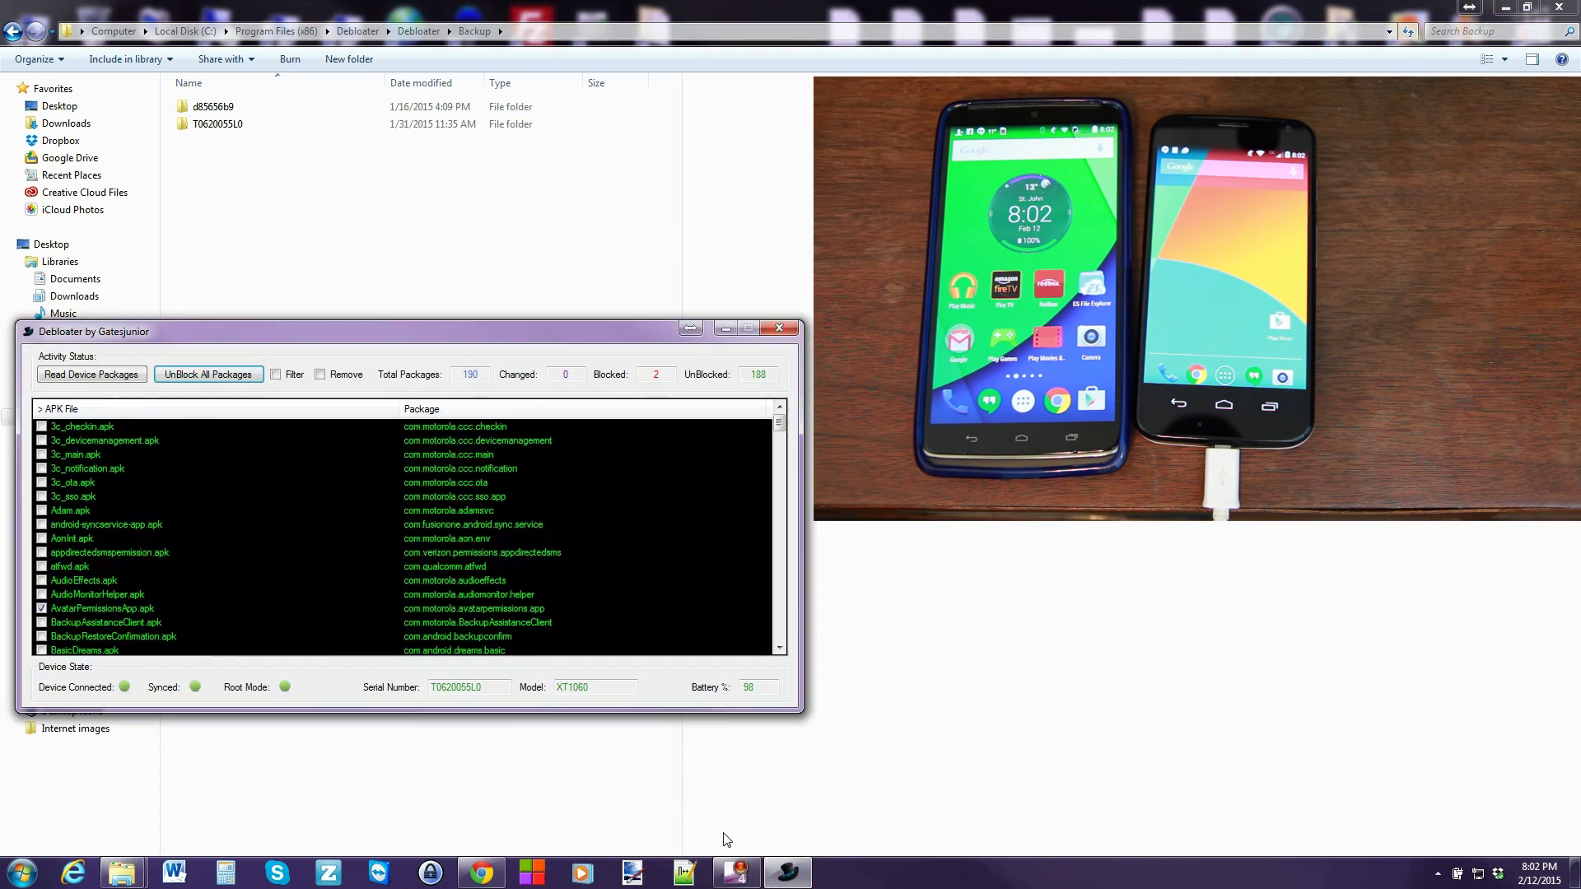
drag(430, 688, 495, 695)
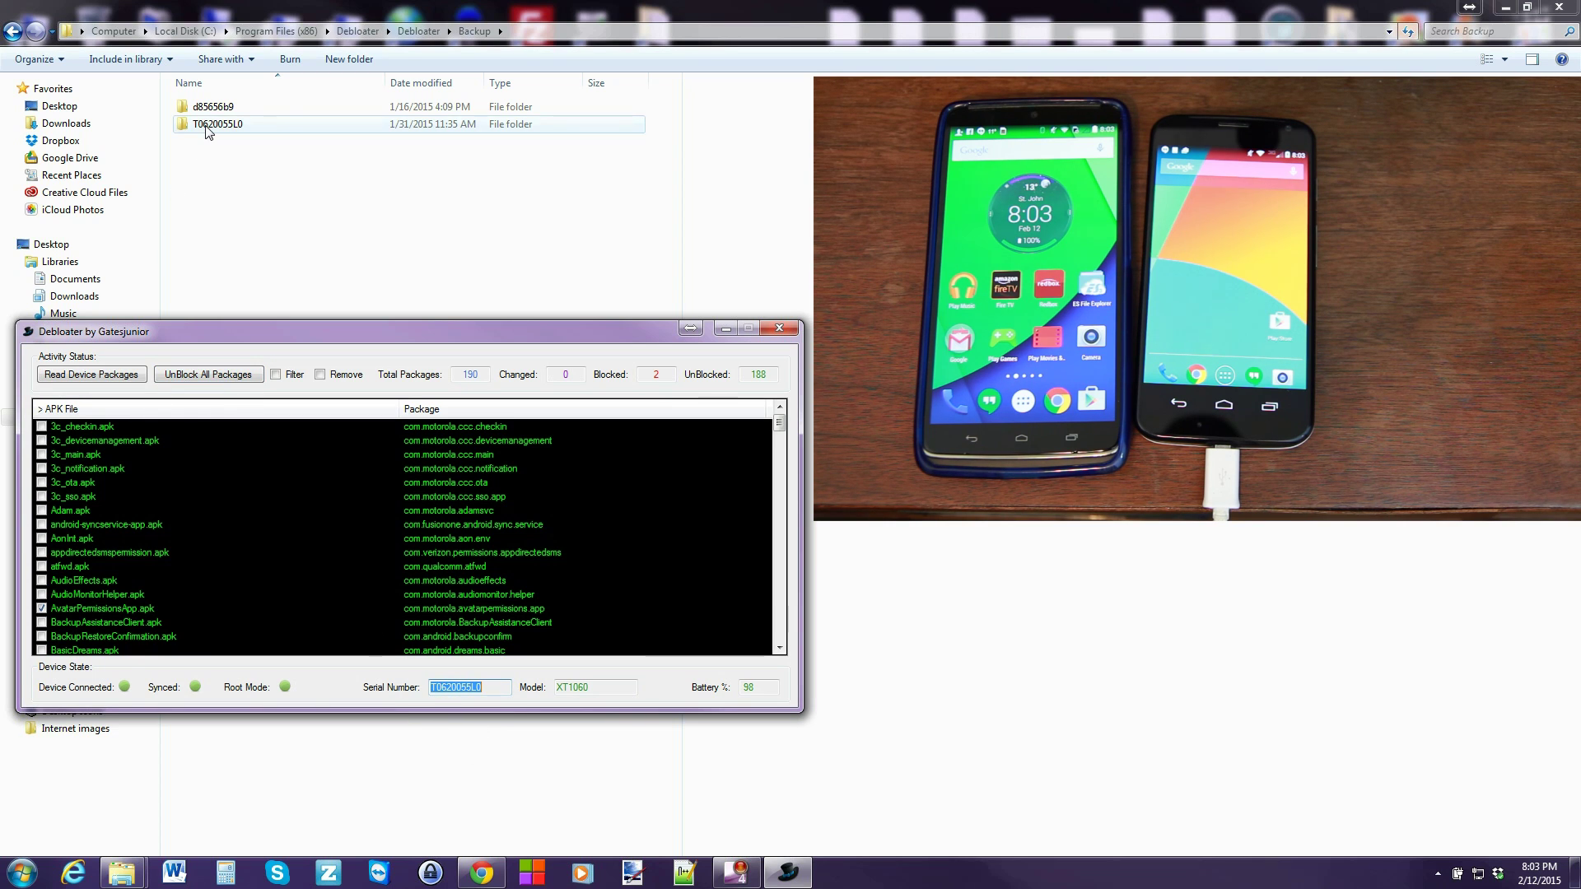
click(780, 328)
click(216, 128)
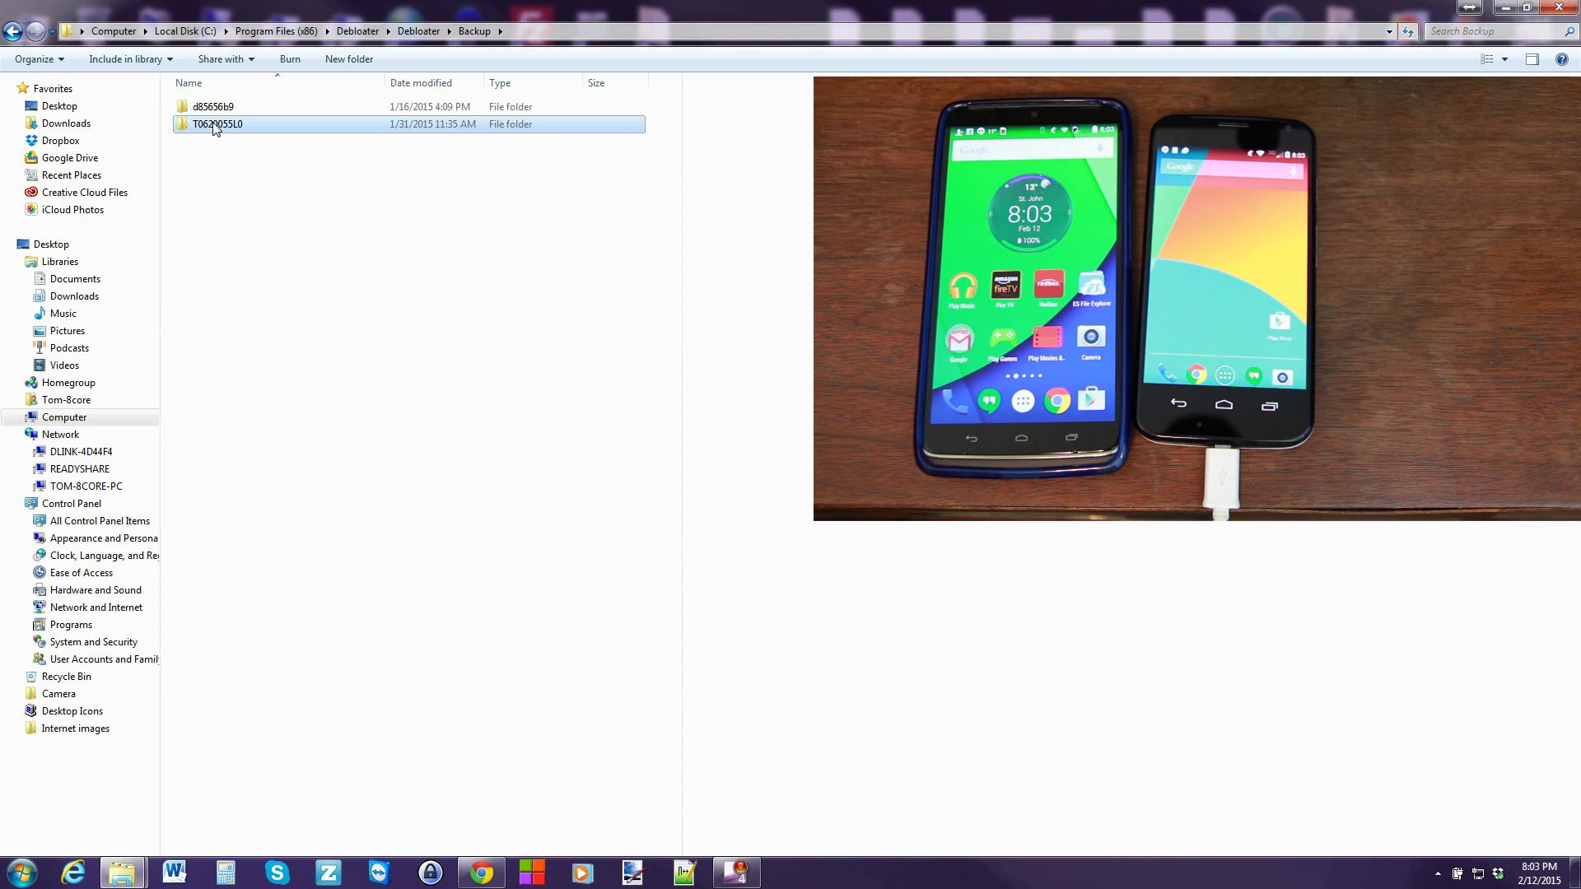
Open the serial-number backup's data > app folder and find com.rovio.angrybirds-1.apk
double_click(201, 124)
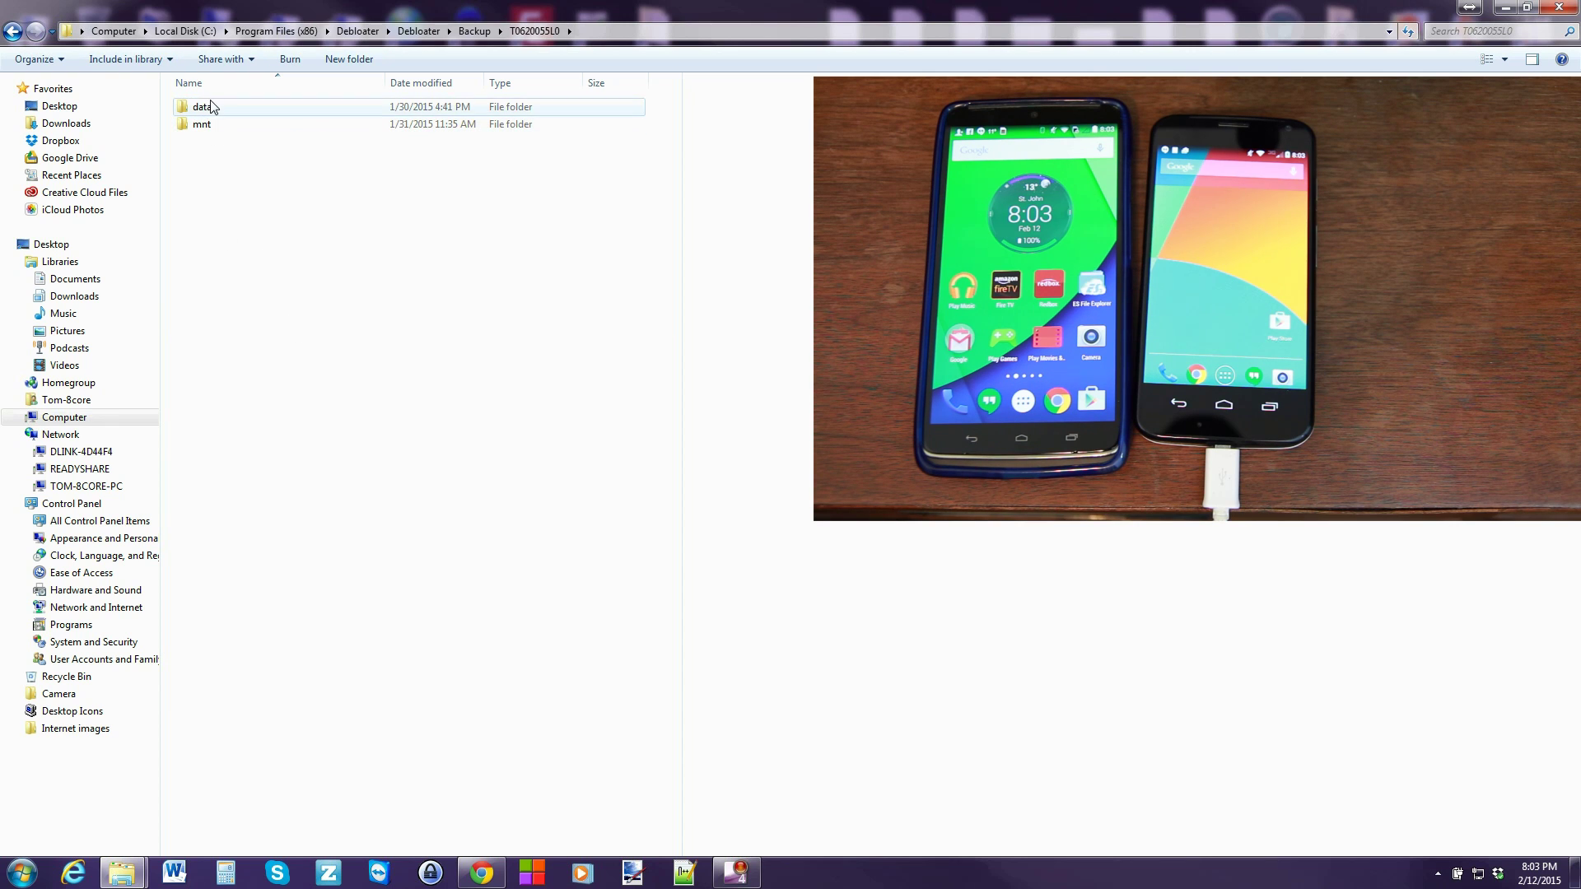
double_click(211, 107)
double_click(217, 111)
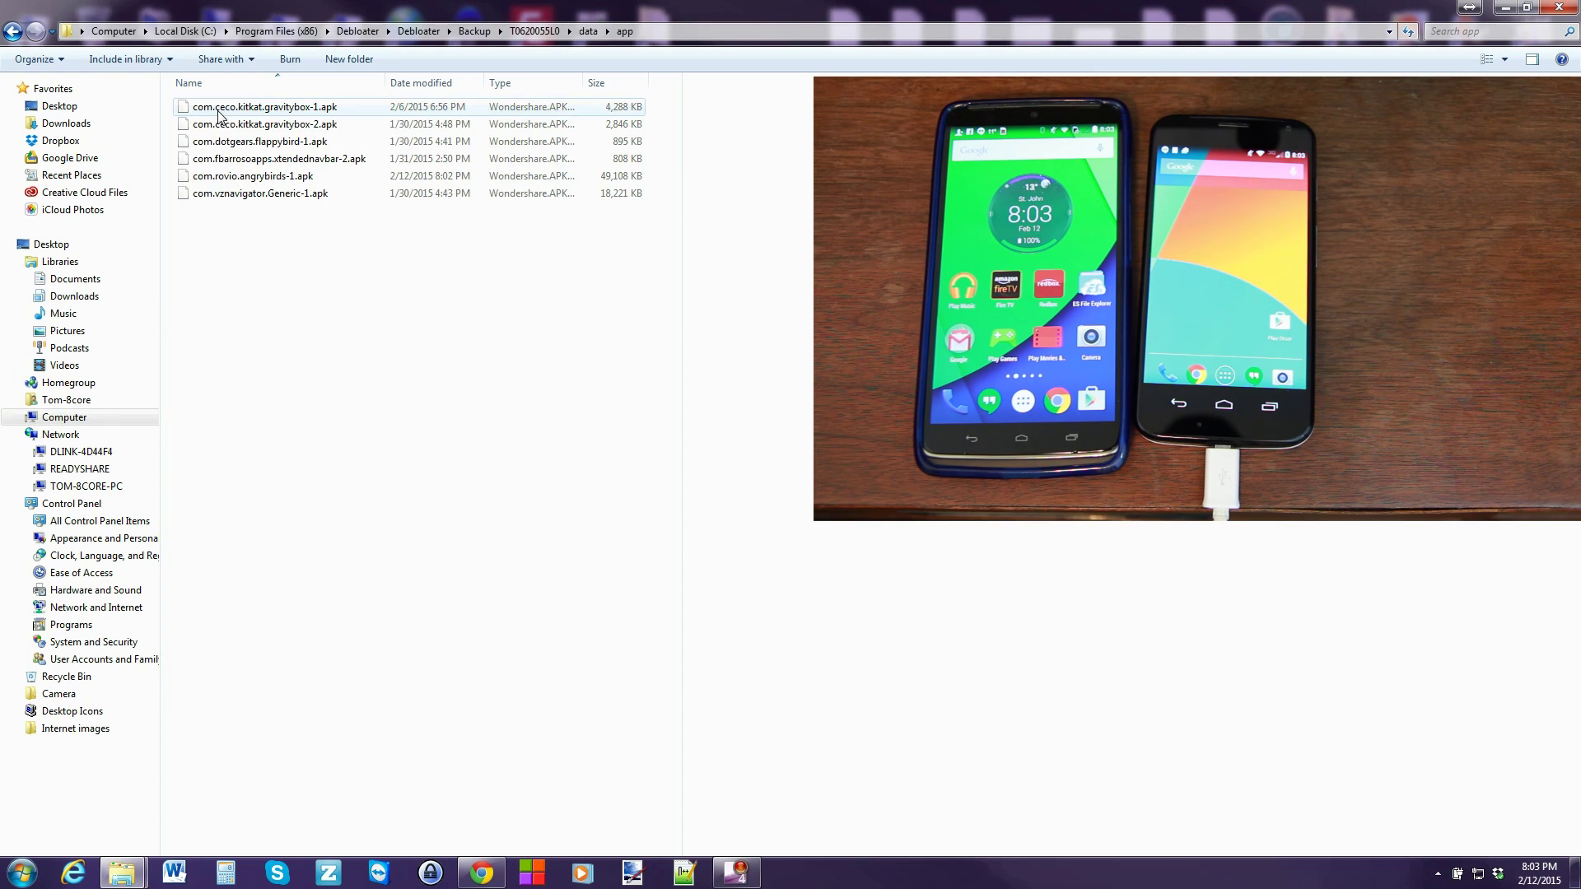
click(314, 176)
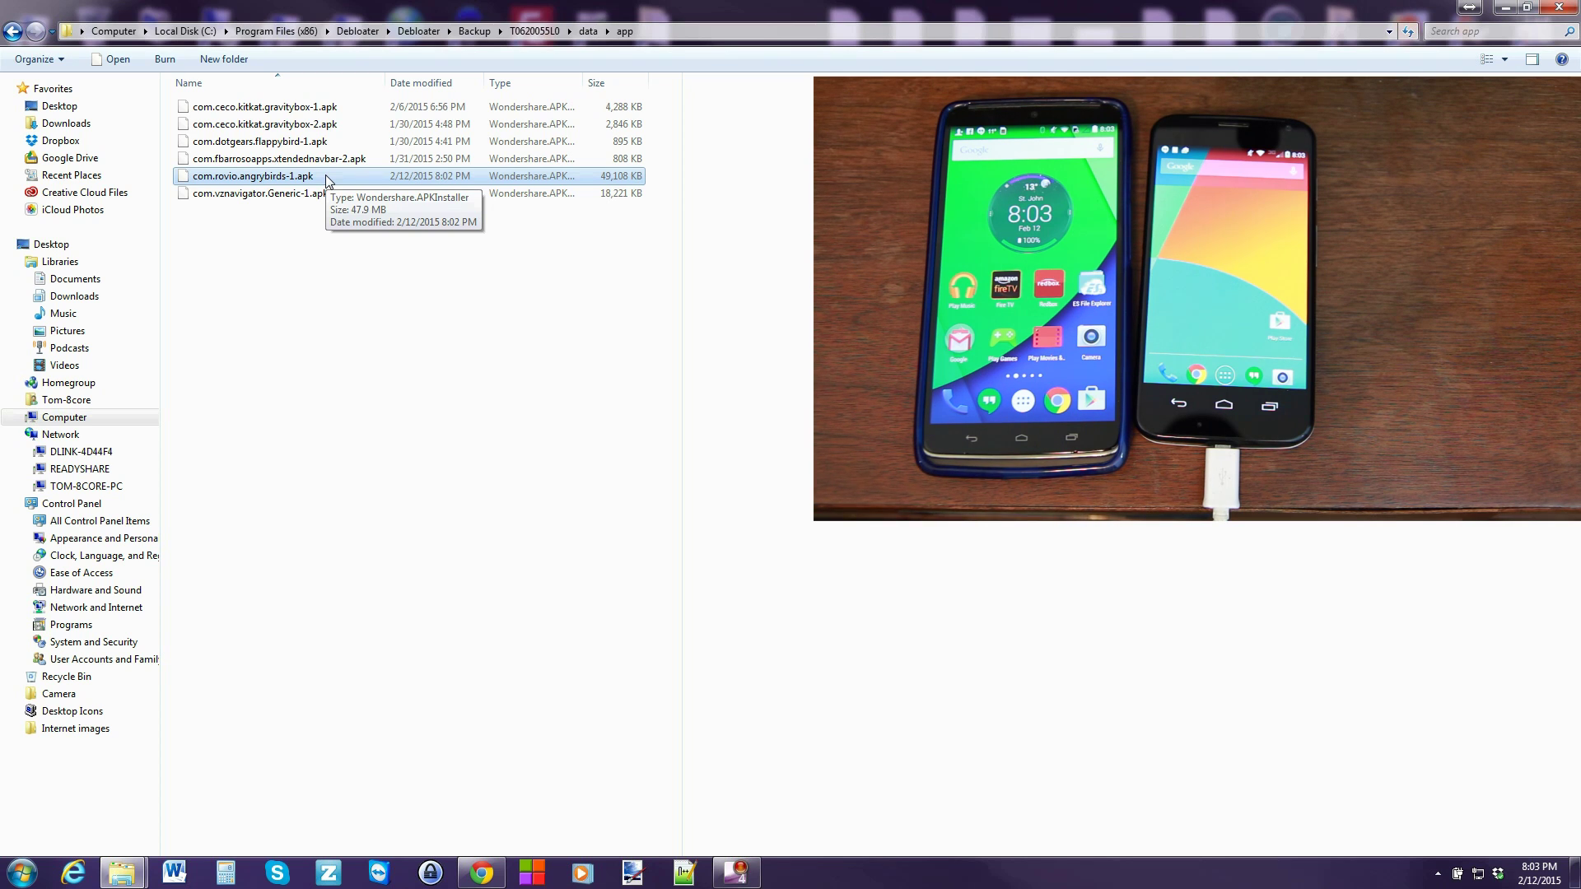
Revisit the serial folder's data > app and mnt folders, then return to Backup
click(13, 31)
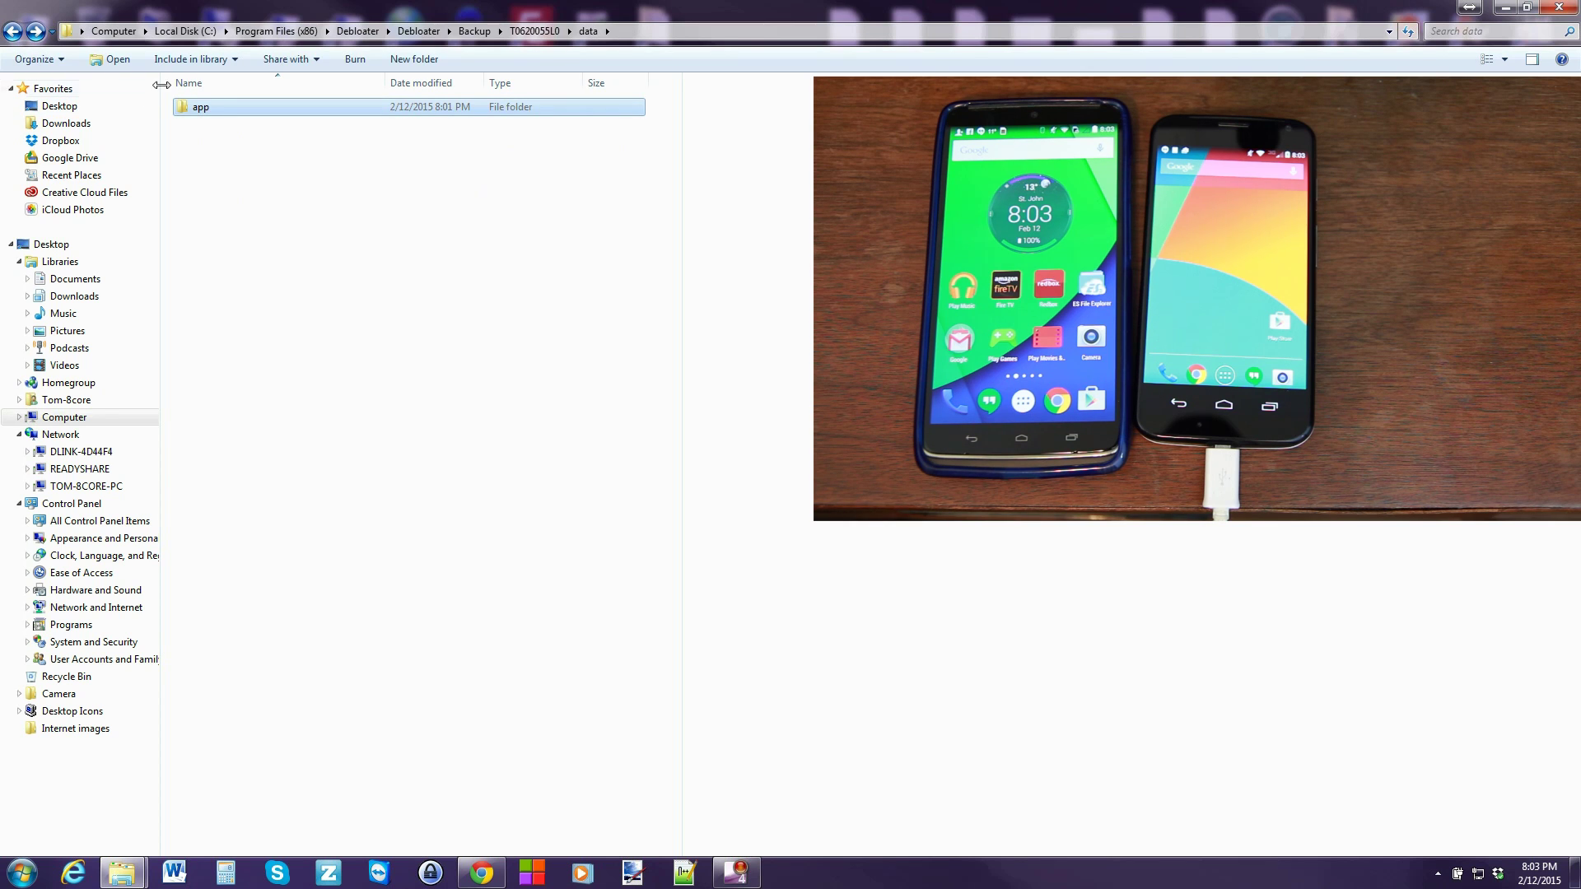
click(13, 31)
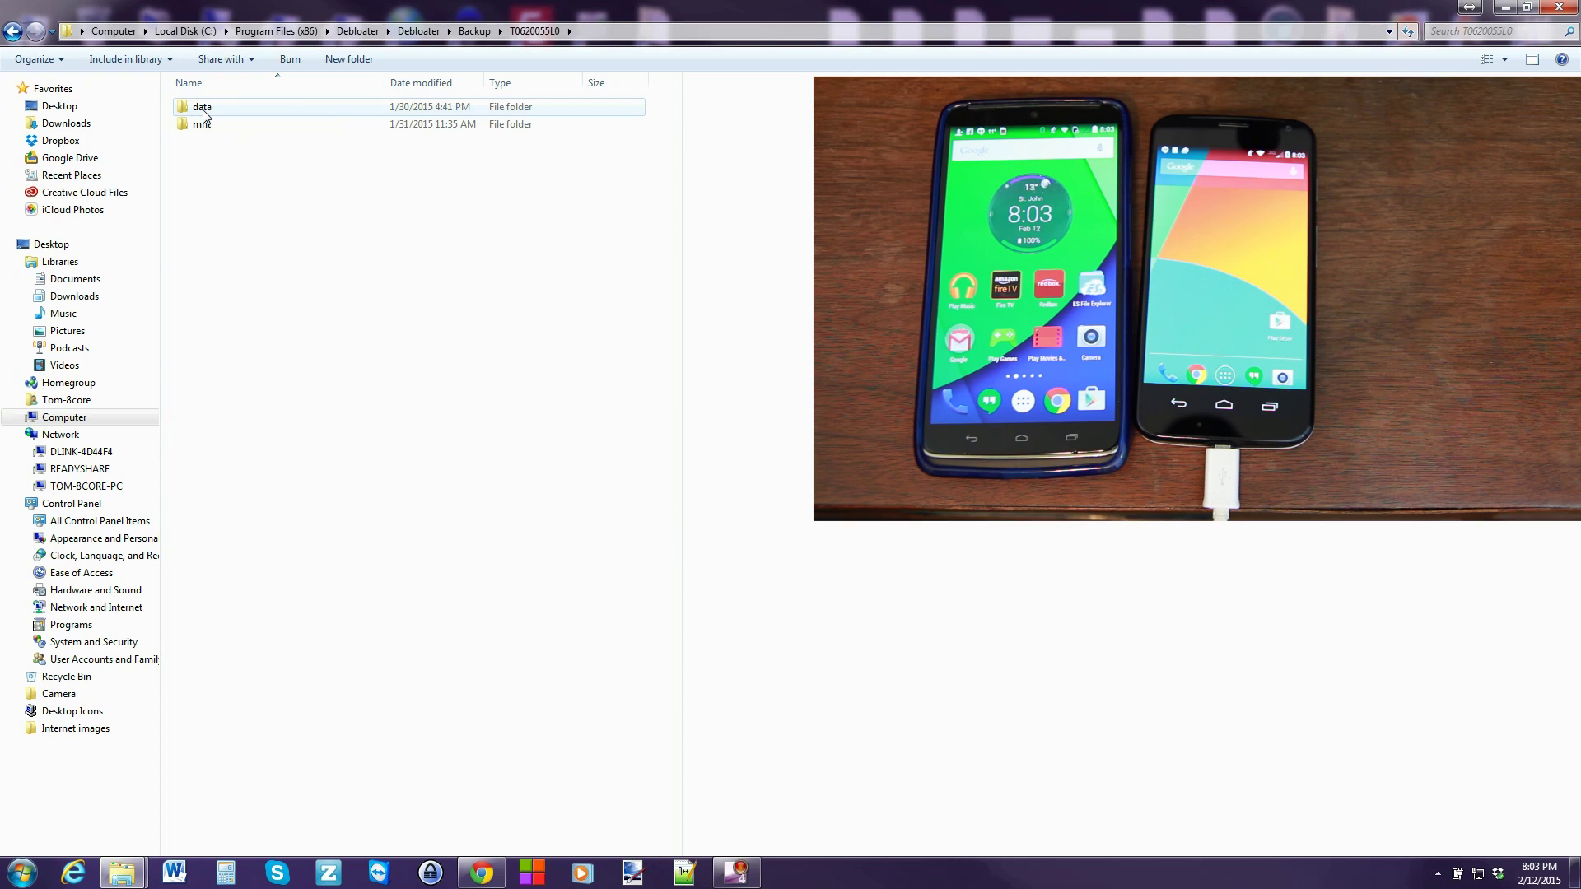
double_click(204, 114)
double_click(205, 114)
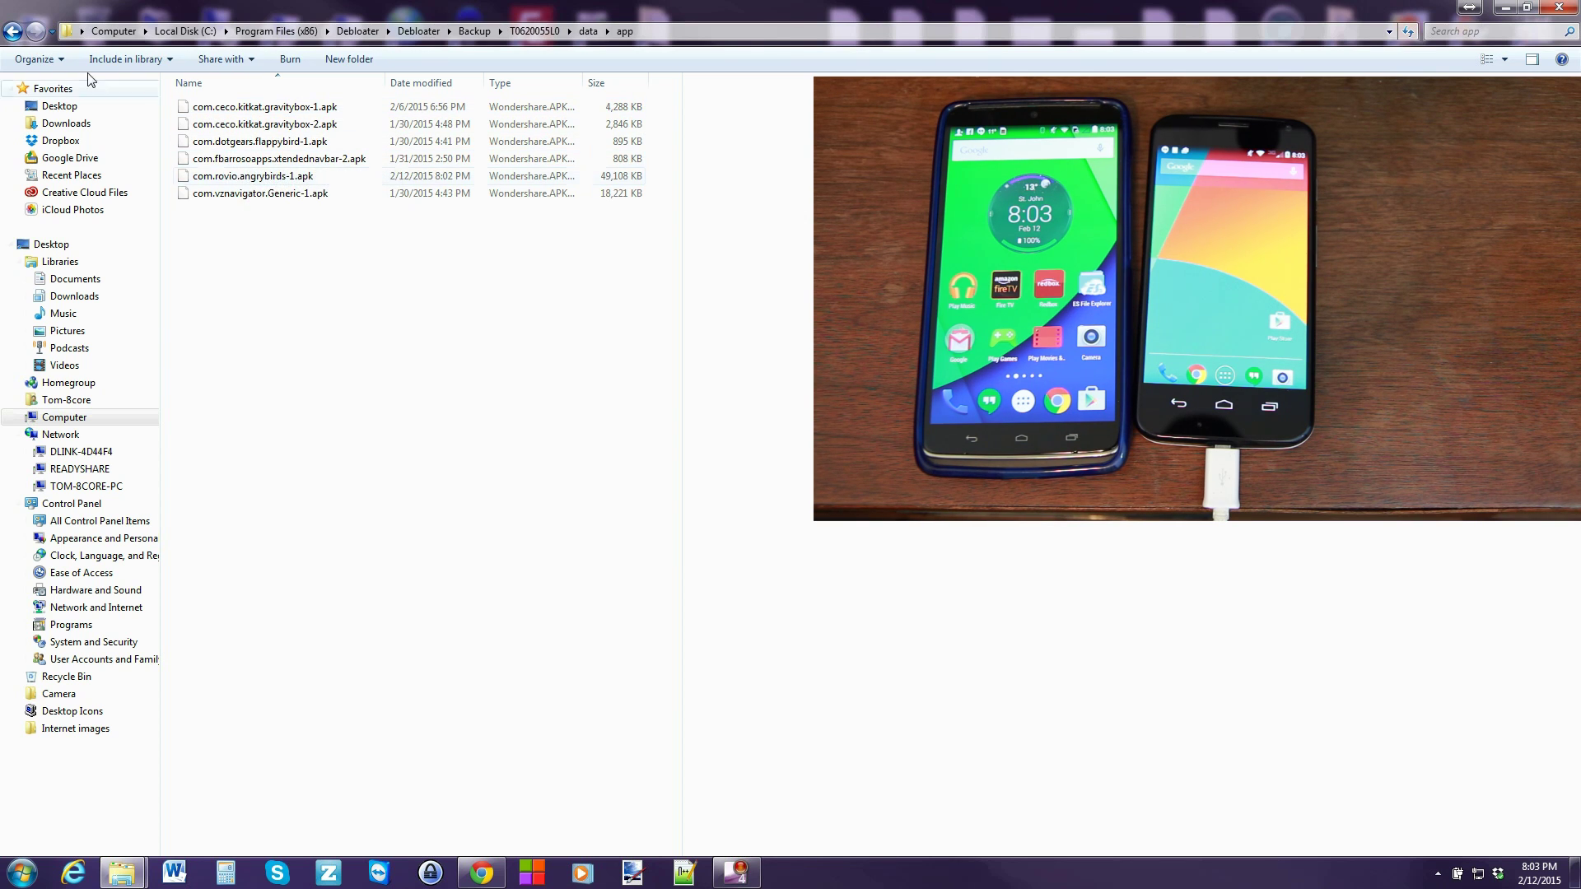
click(10, 33)
click(10, 33)
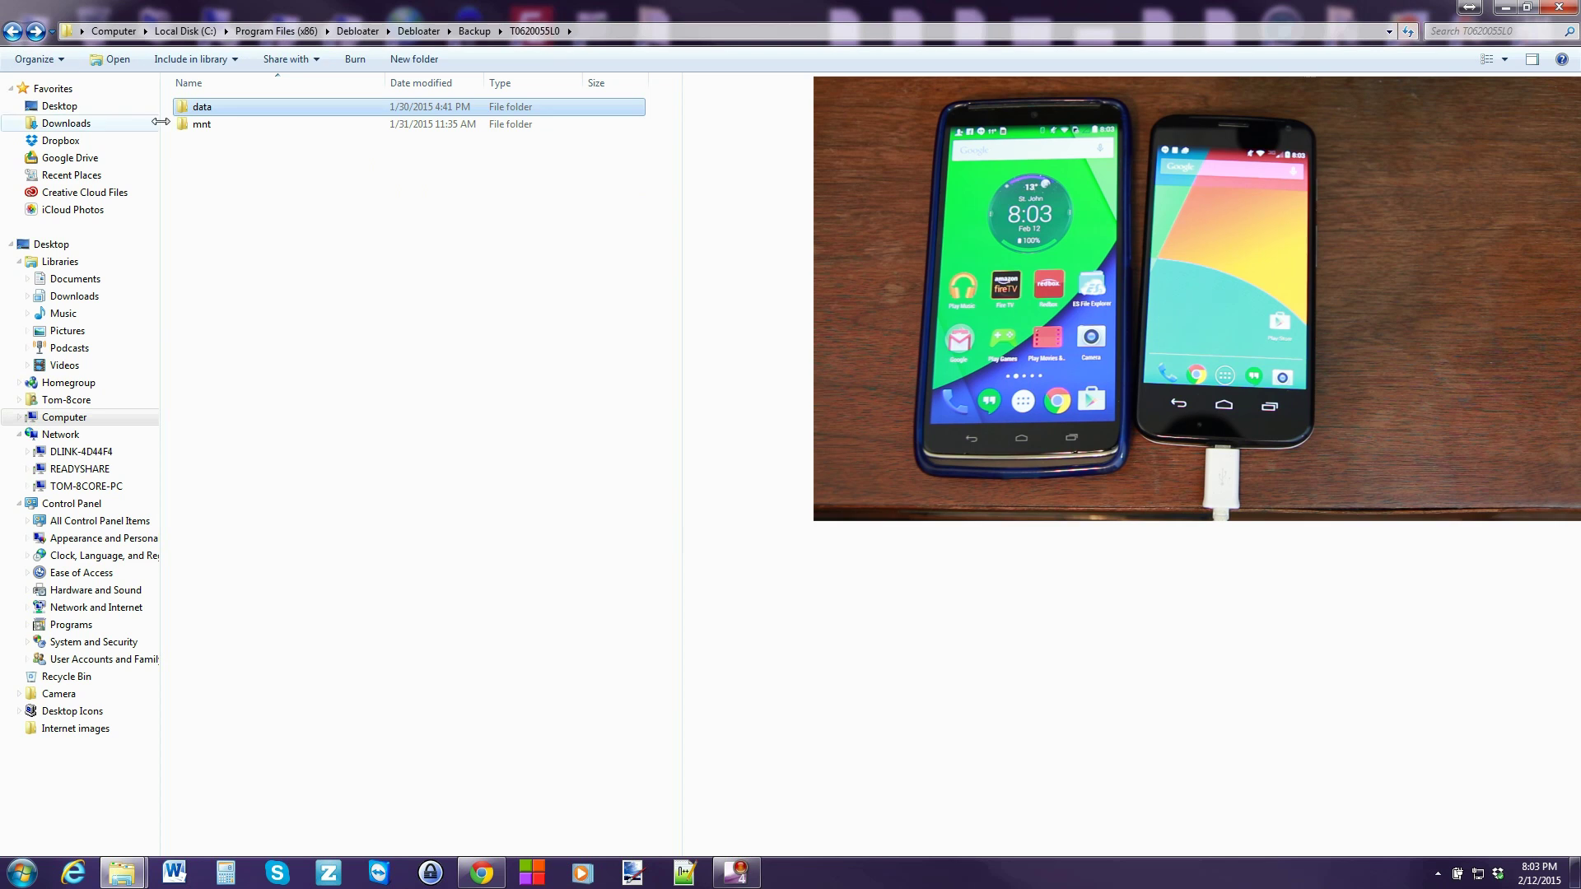
double_click(203, 125)
click(10, 33)
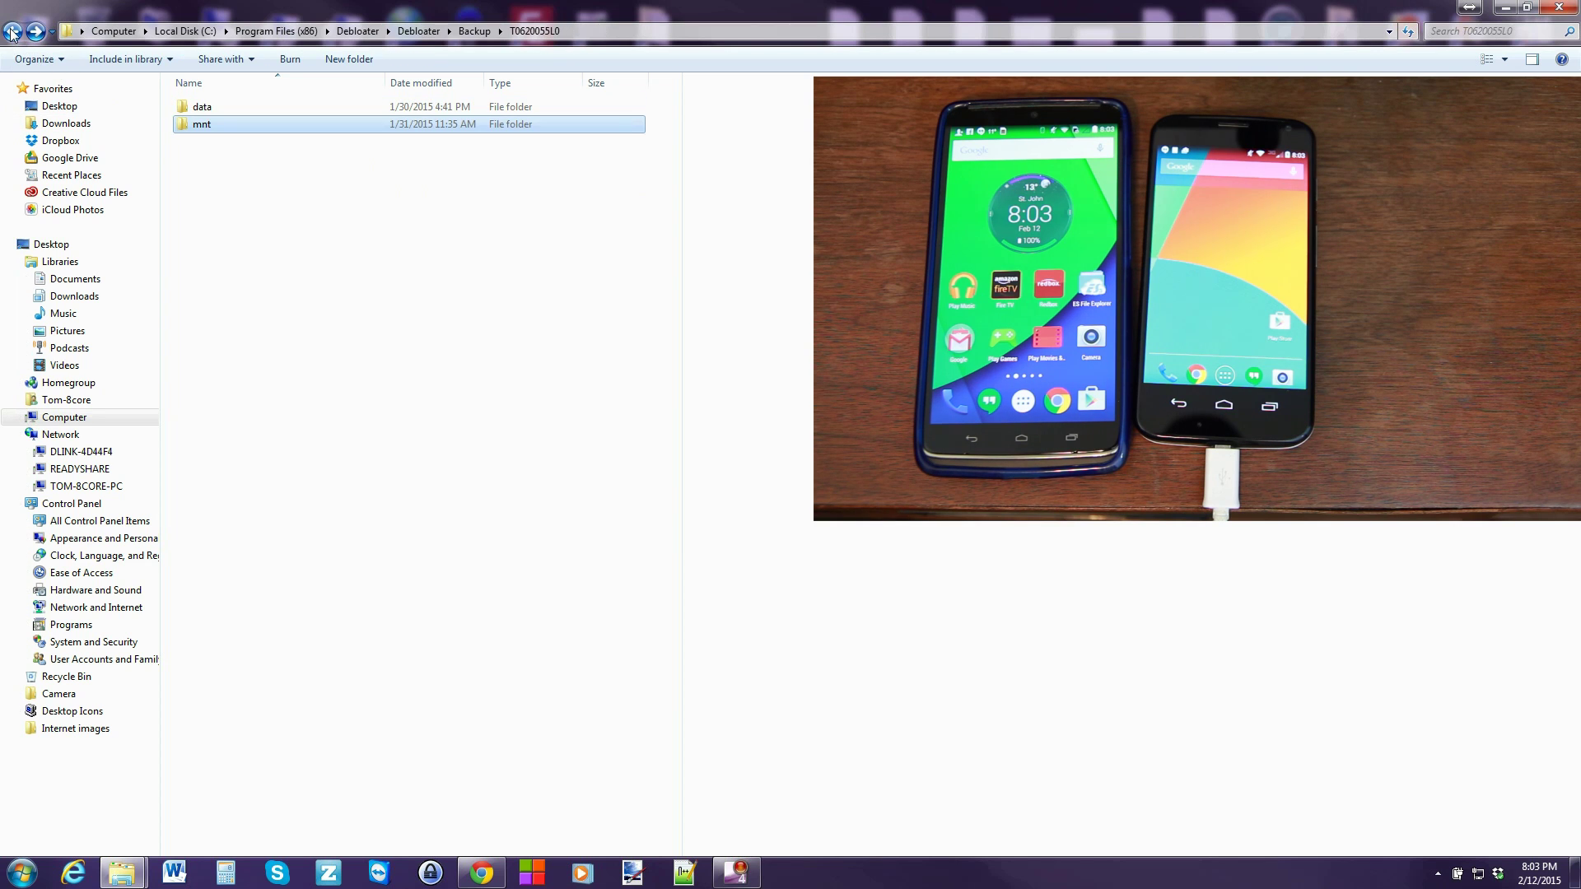
click(10, 33)
Inspect the d85656b9 backup's system > priv-app folder, then relaunch Debloater.exe from its program folder
double_click(213, 107)
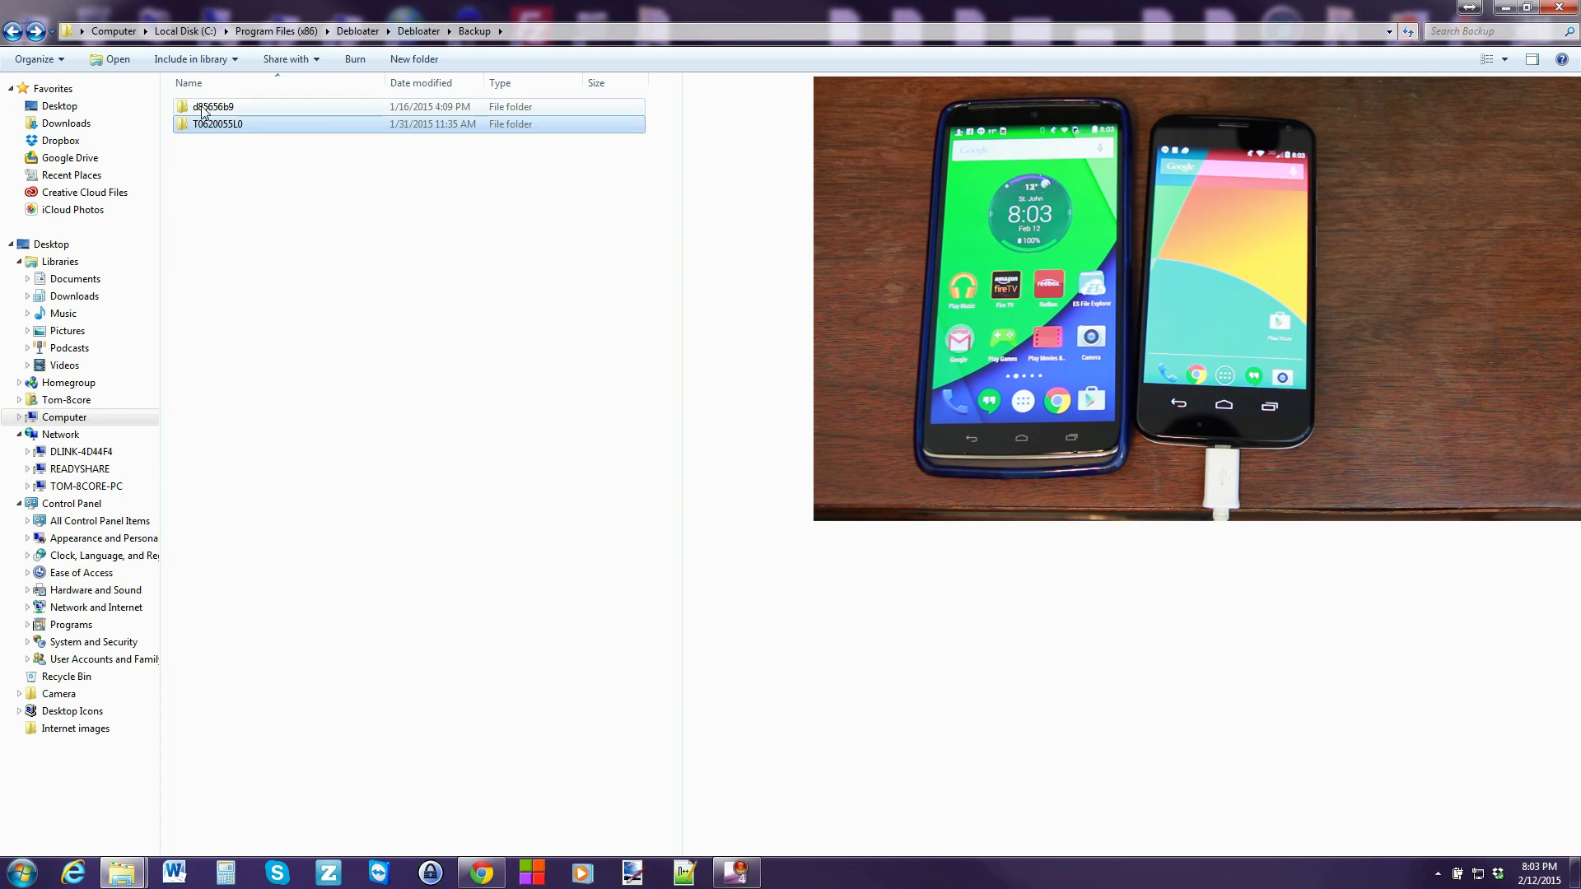
double_click(212, 124)
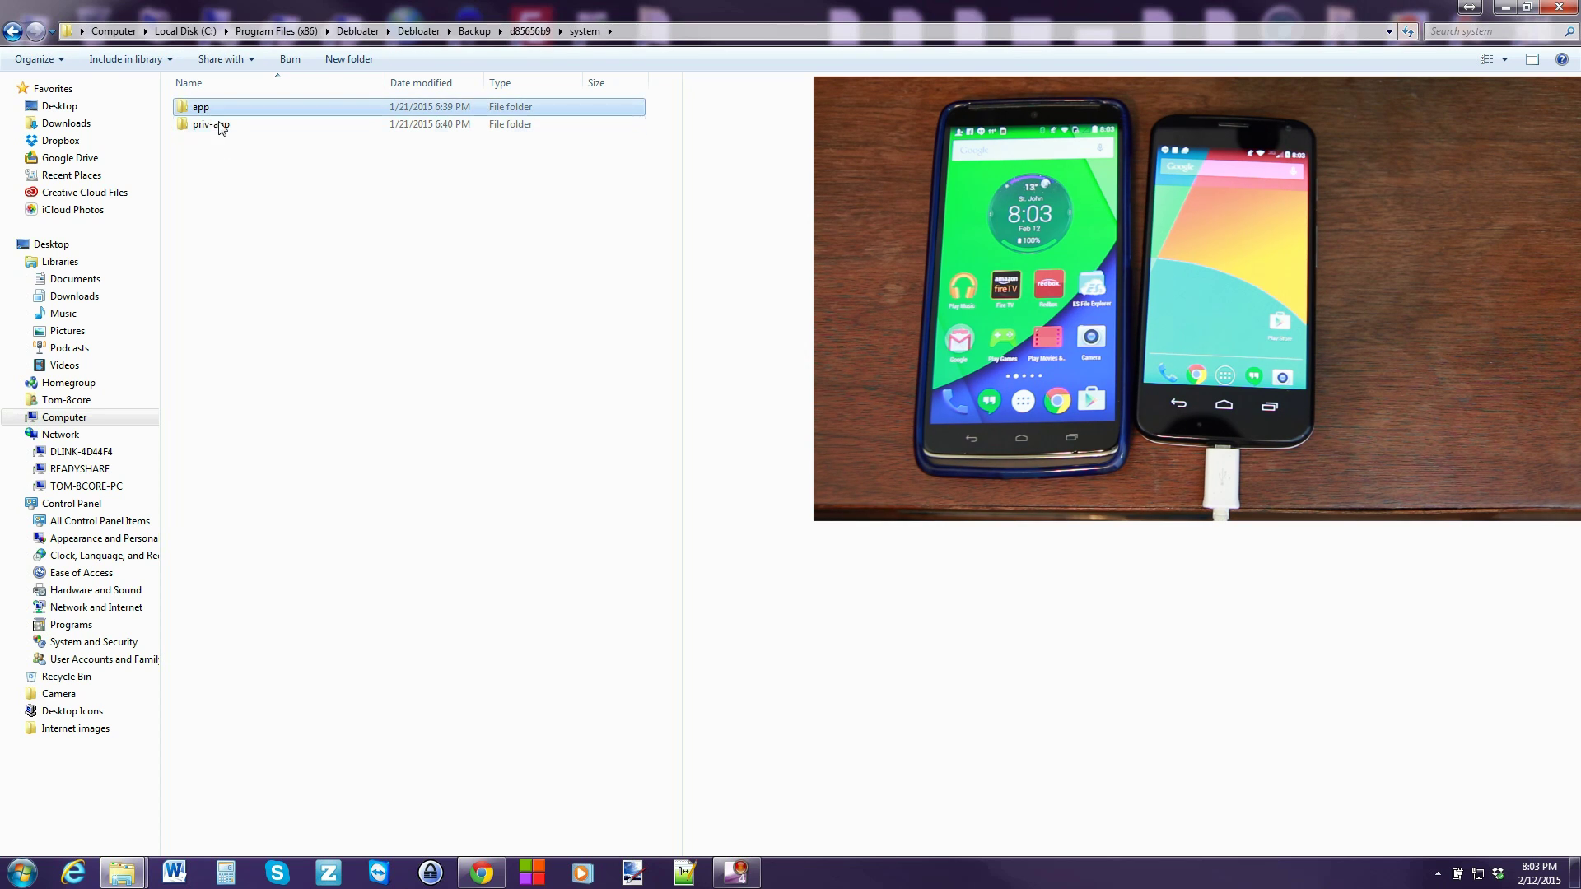
click(212, 126)
click(14, 32)
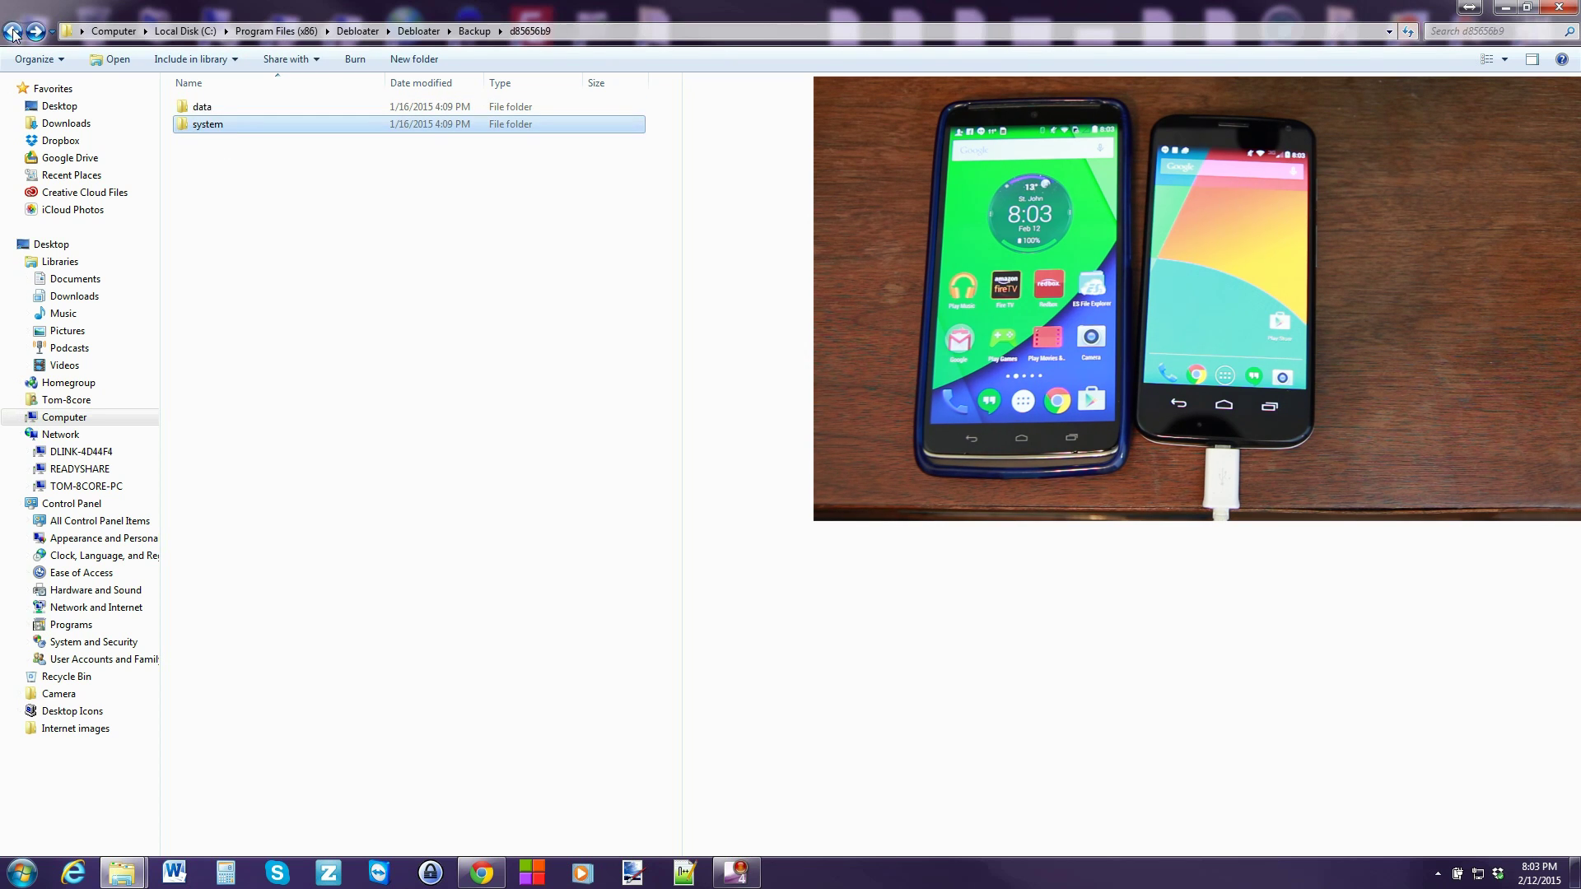
click(13, 31)
click(13, 31)
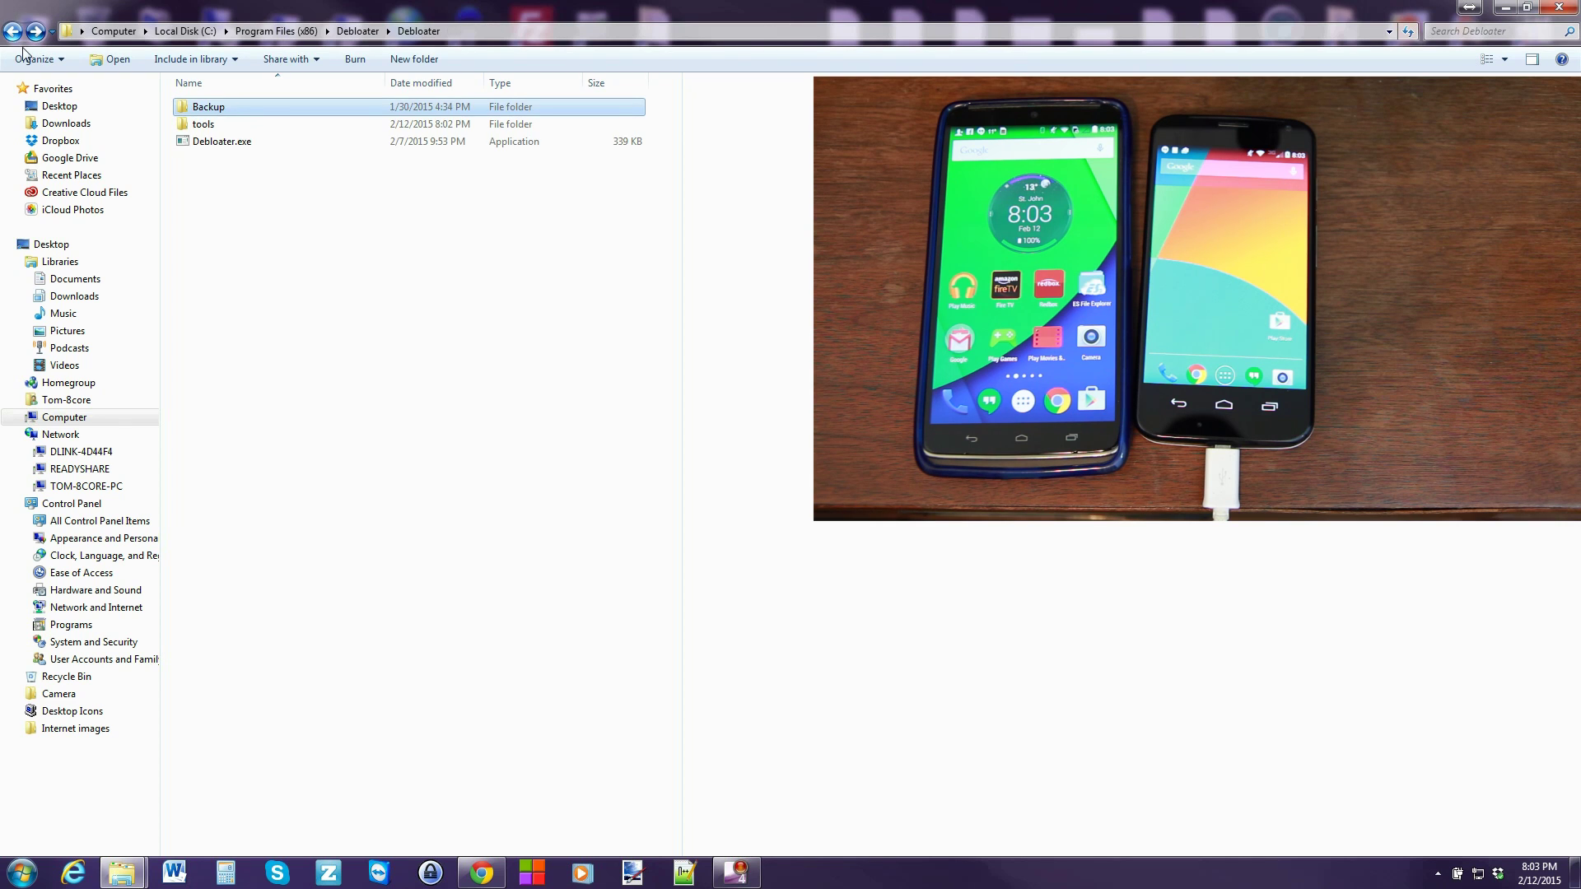
click(221, 195)
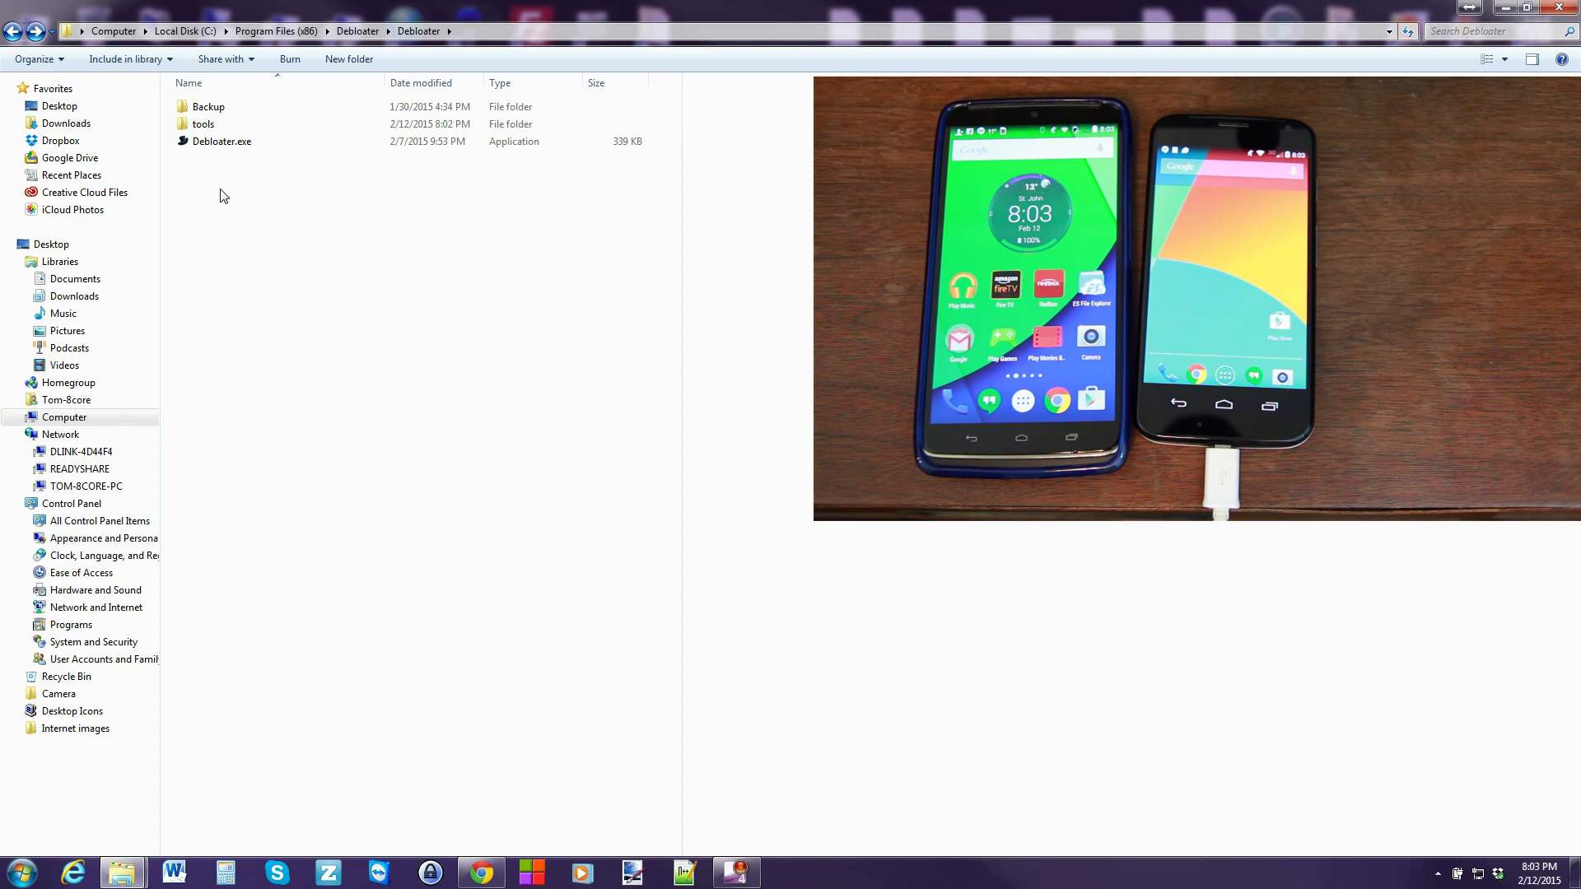
double_click(245, 145)
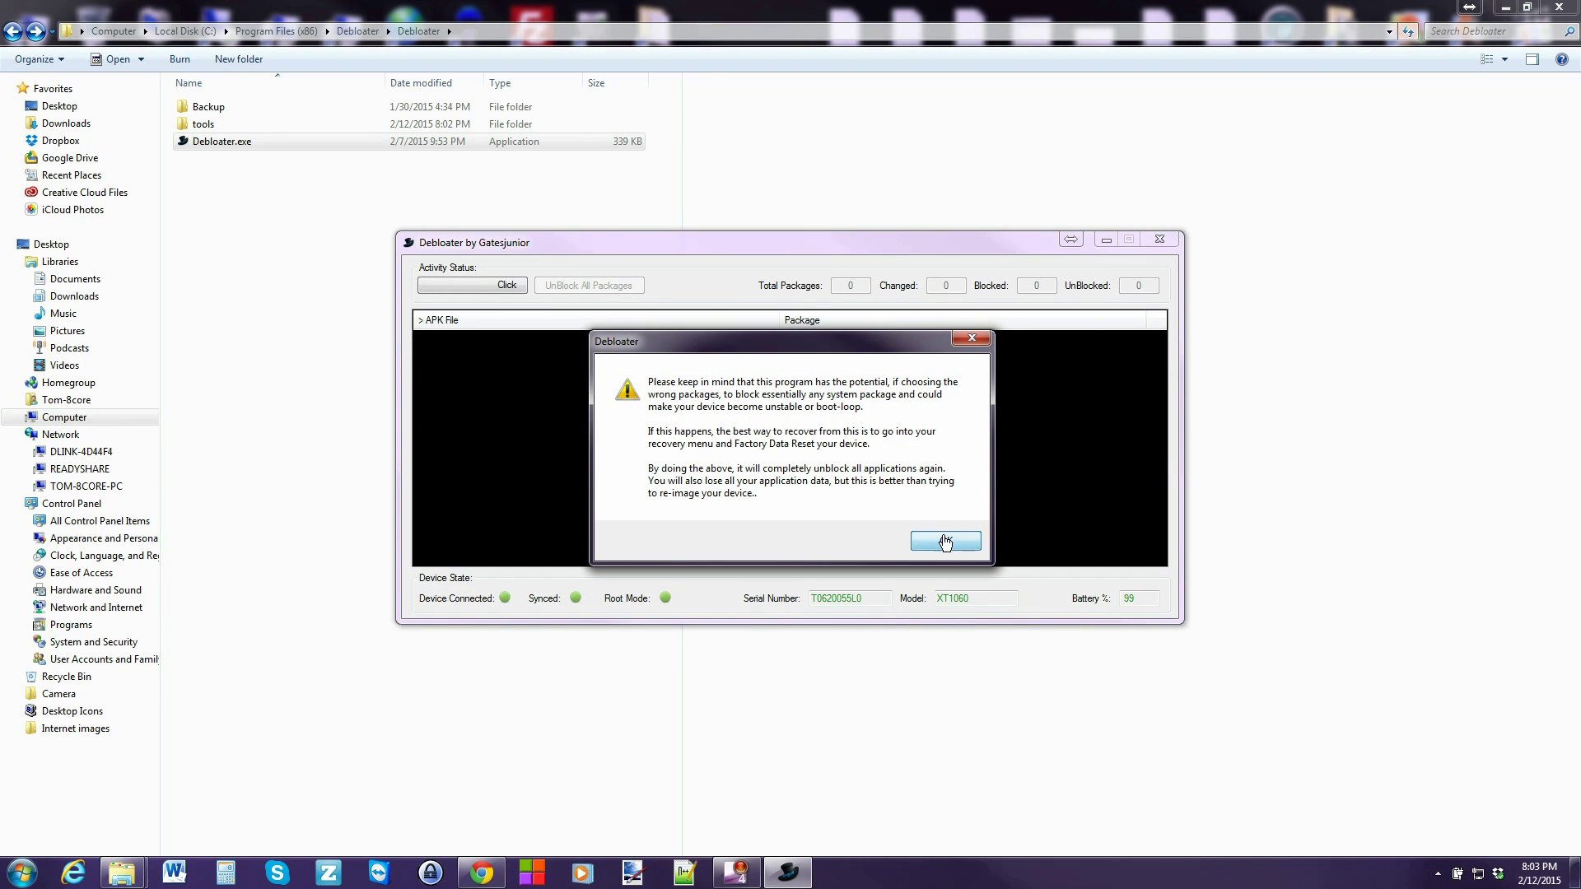
Dismiss the system-package warning and move the Debloater window to the screen's left side
click(947, 541)
drag(872, 244, 522, 283)
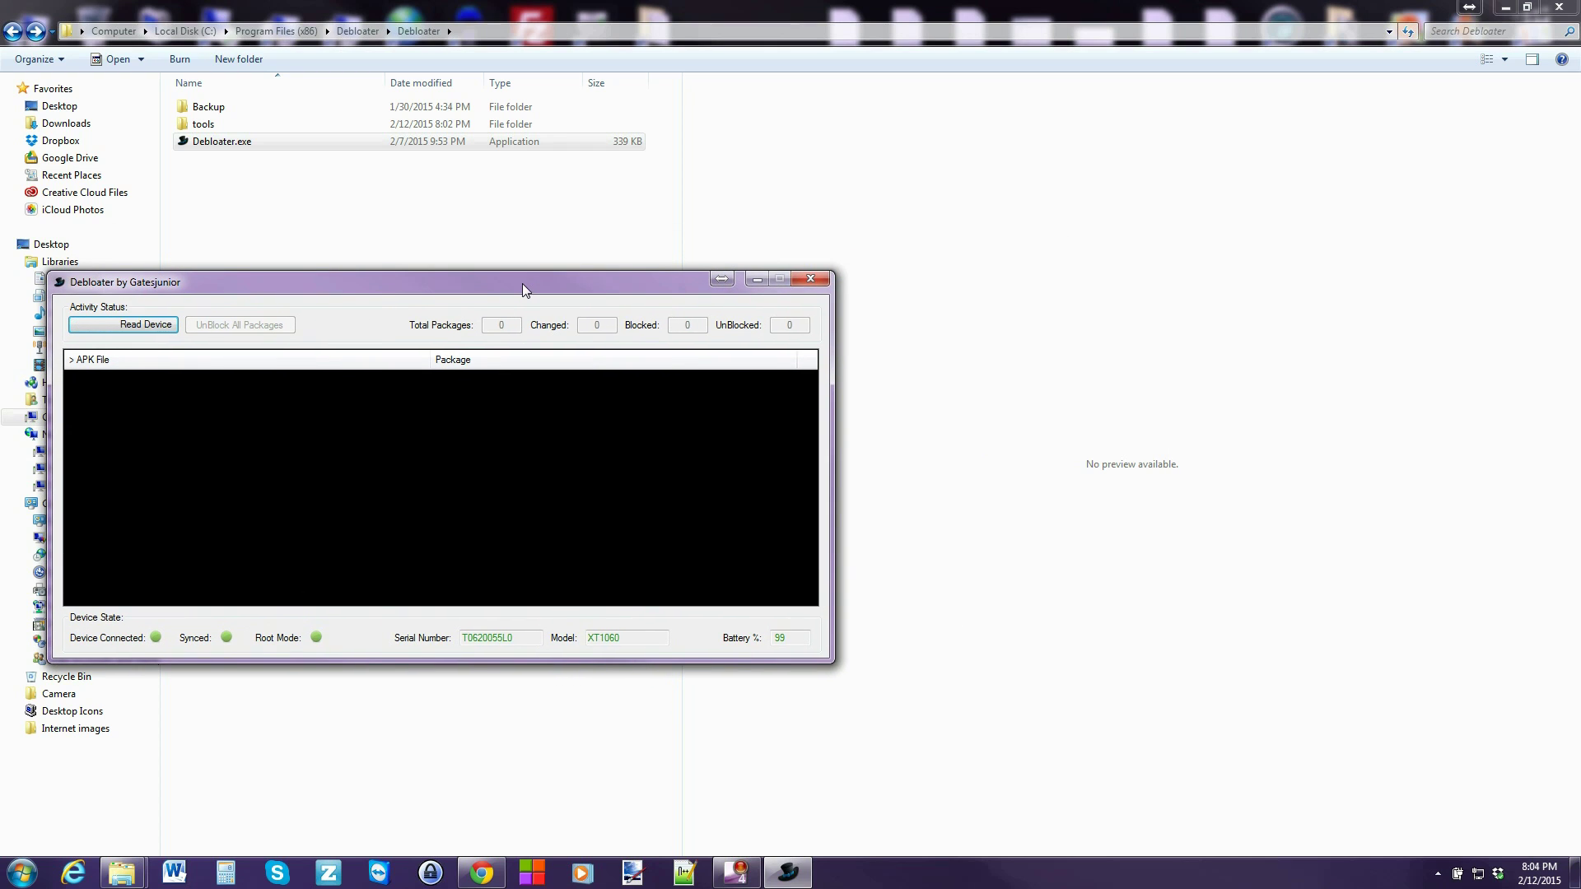